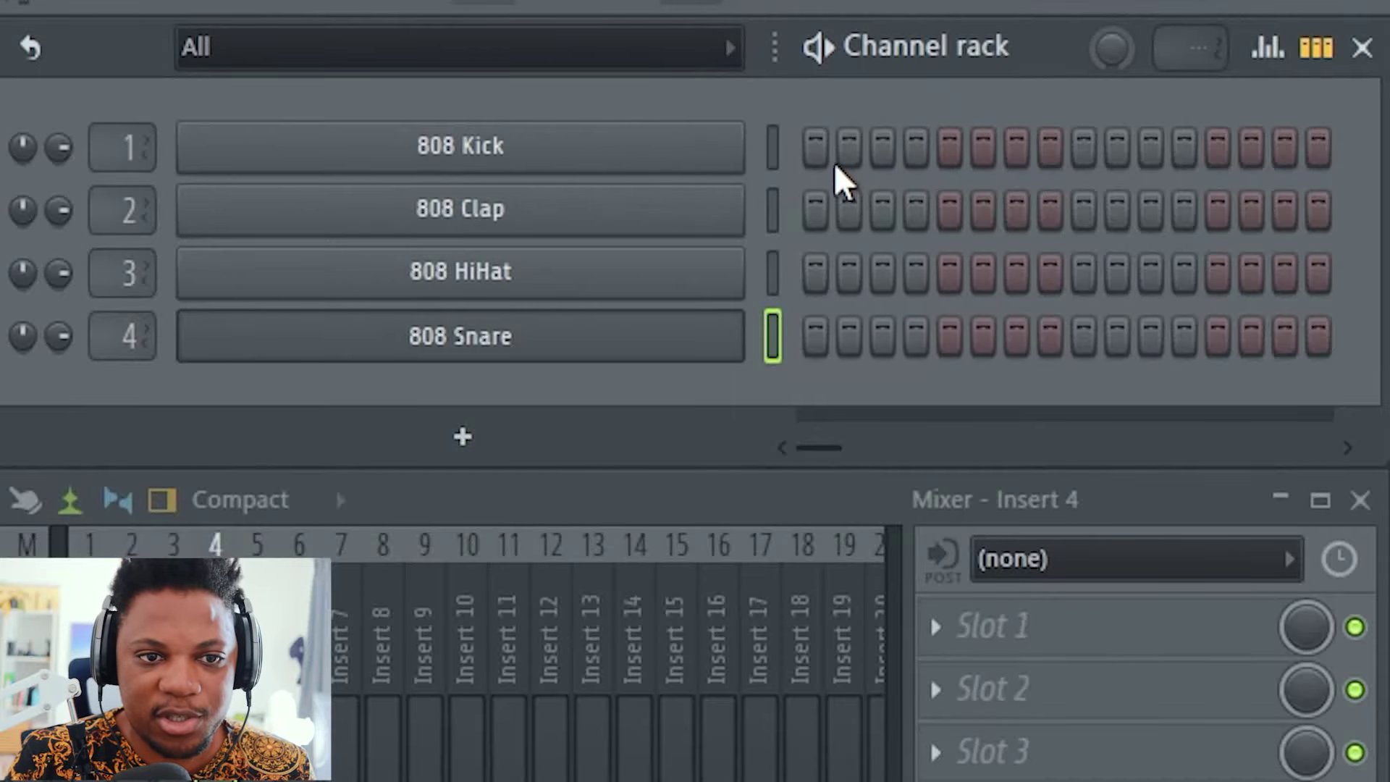
Place 808 Kick hits on steps 1, 5, 9 and 13 and start playback.
left_click(816, 147)
left_click(949, 147)
left_click(1083, 147)
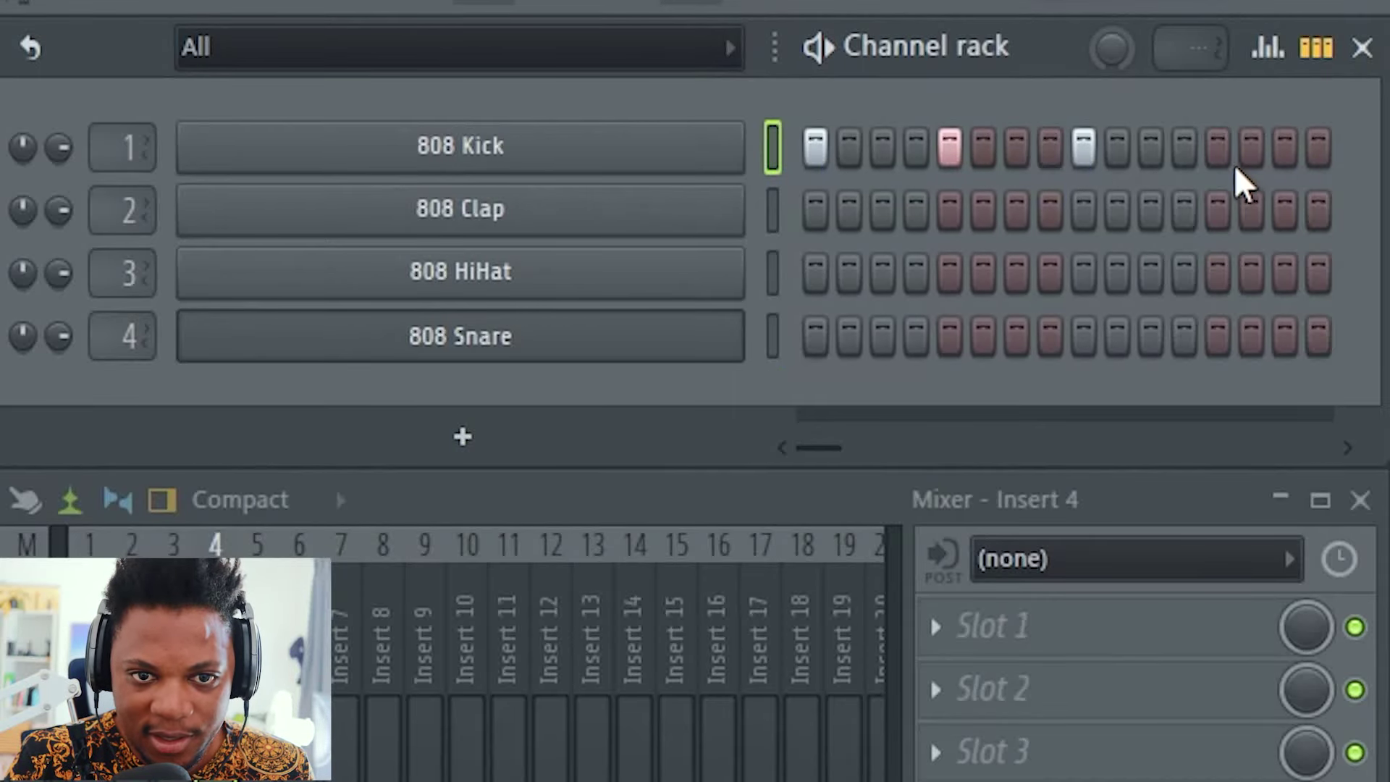
left_click(1217, 147)
key("space")
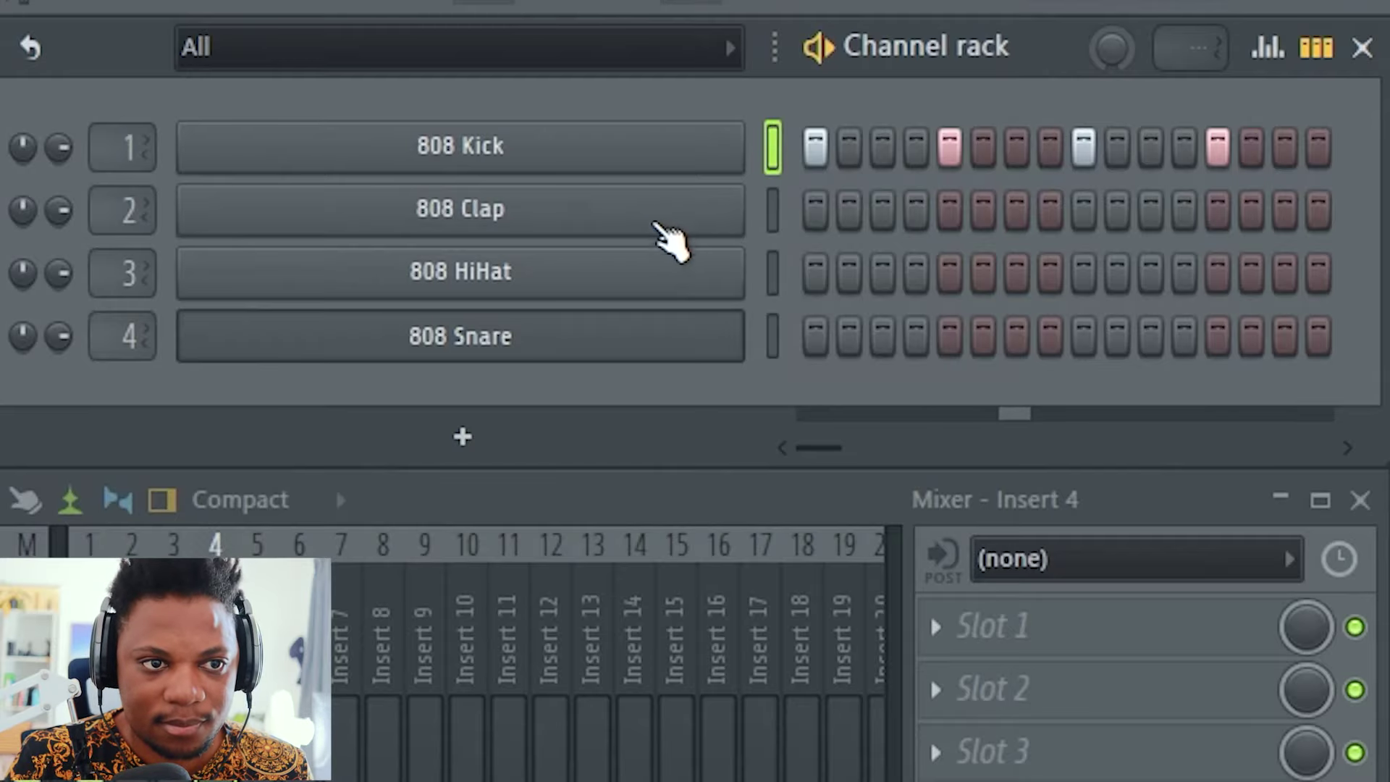
Set the tempo to 110 BPM, audition the beat, and open the 808 Kick channel settings.
right_click(369, 1)
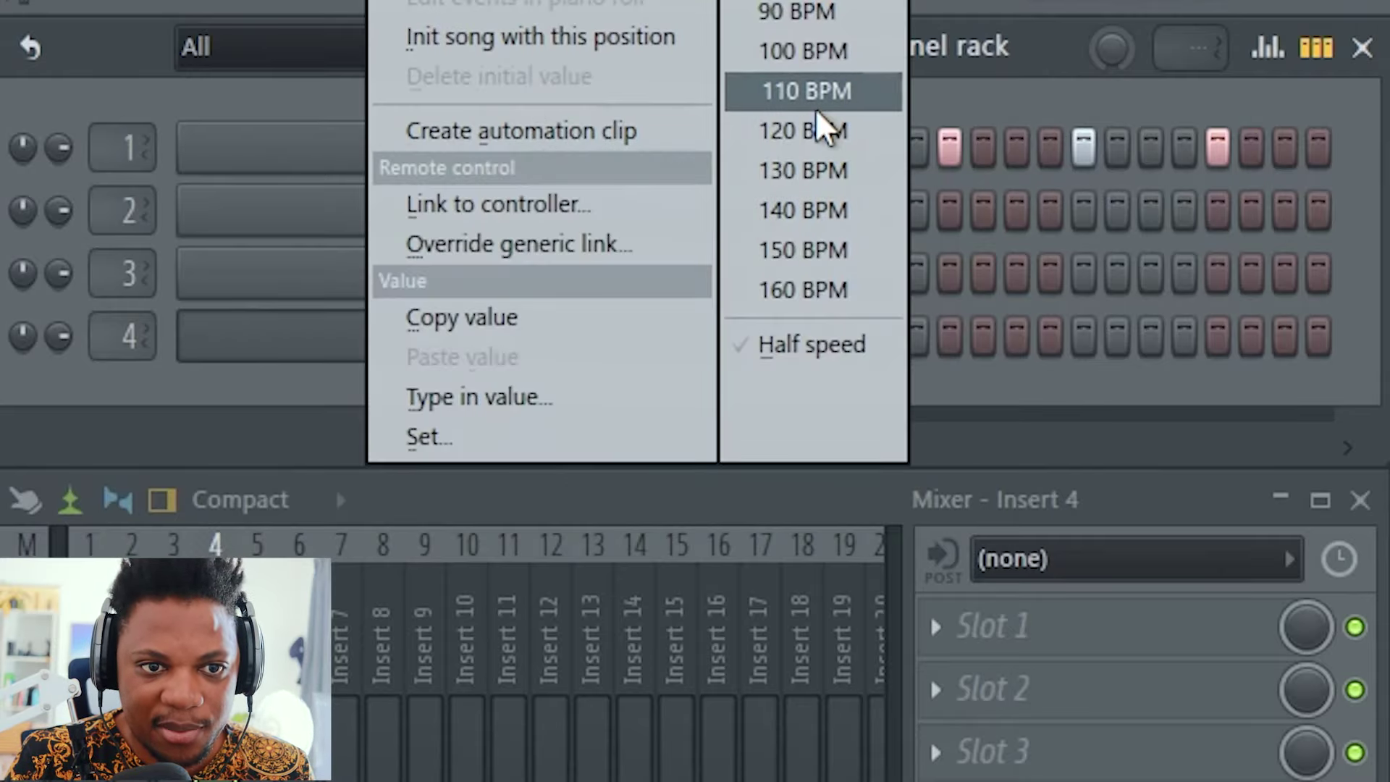
left_click(829, 92)
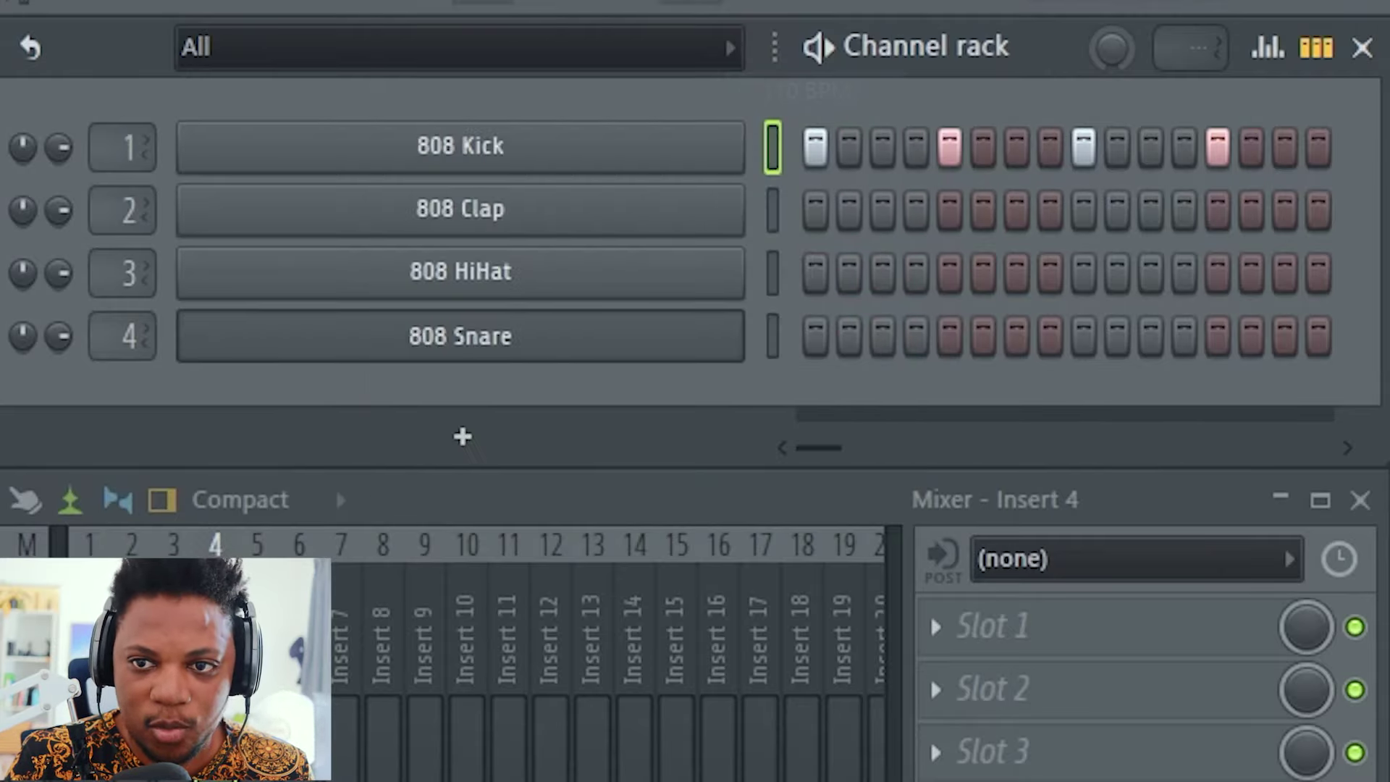
key("space")
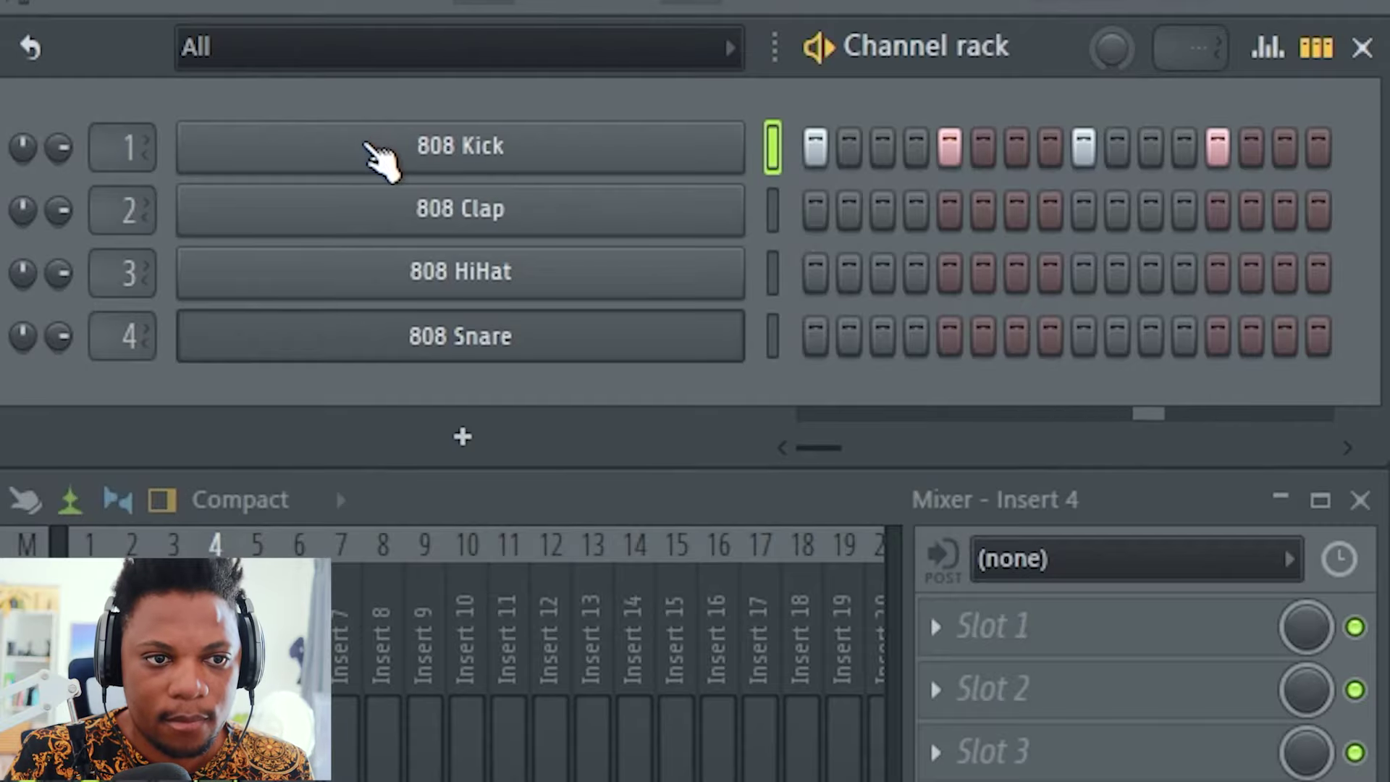
key("space")
left_click(377, 160)
Reposition the 808 Kick sampler window and raise the OUT knob to fade the sample's tail.
left_click_drag(1340, 174, 1188, 235)
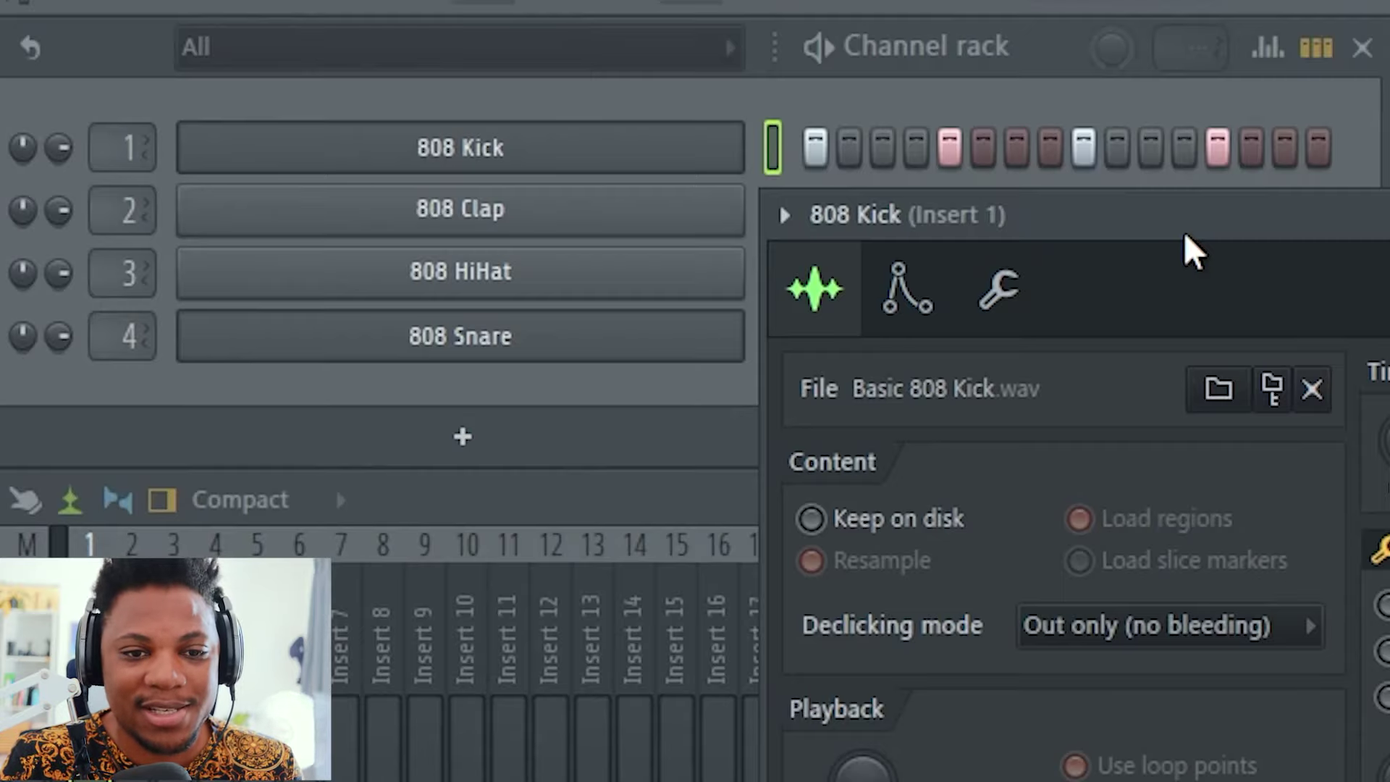
left_click_drag(1123, 239, 1171, 235)
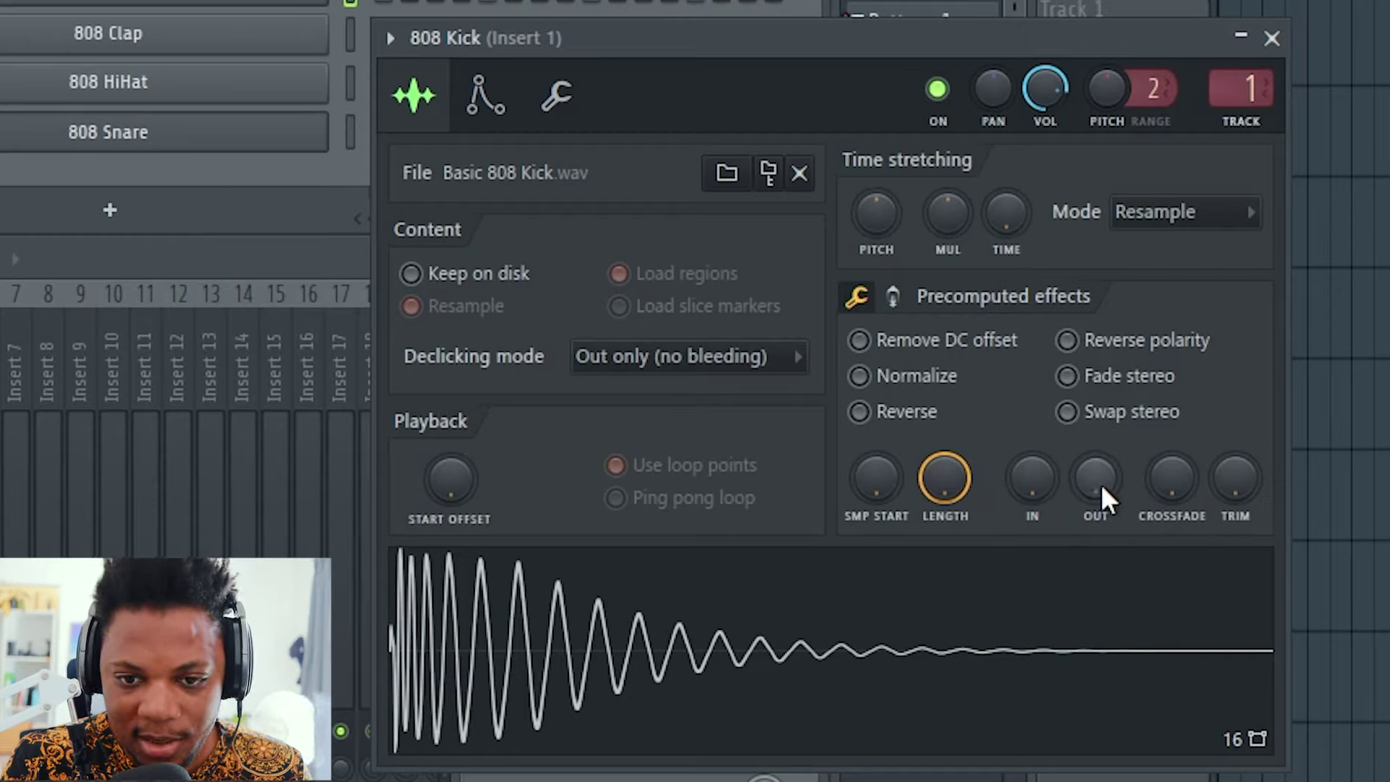
mouse_move(1101, 480)
left_mouse_down()
mouse_move(1100, 440)
mouse_move(1080, 475)
left_mouse_up()
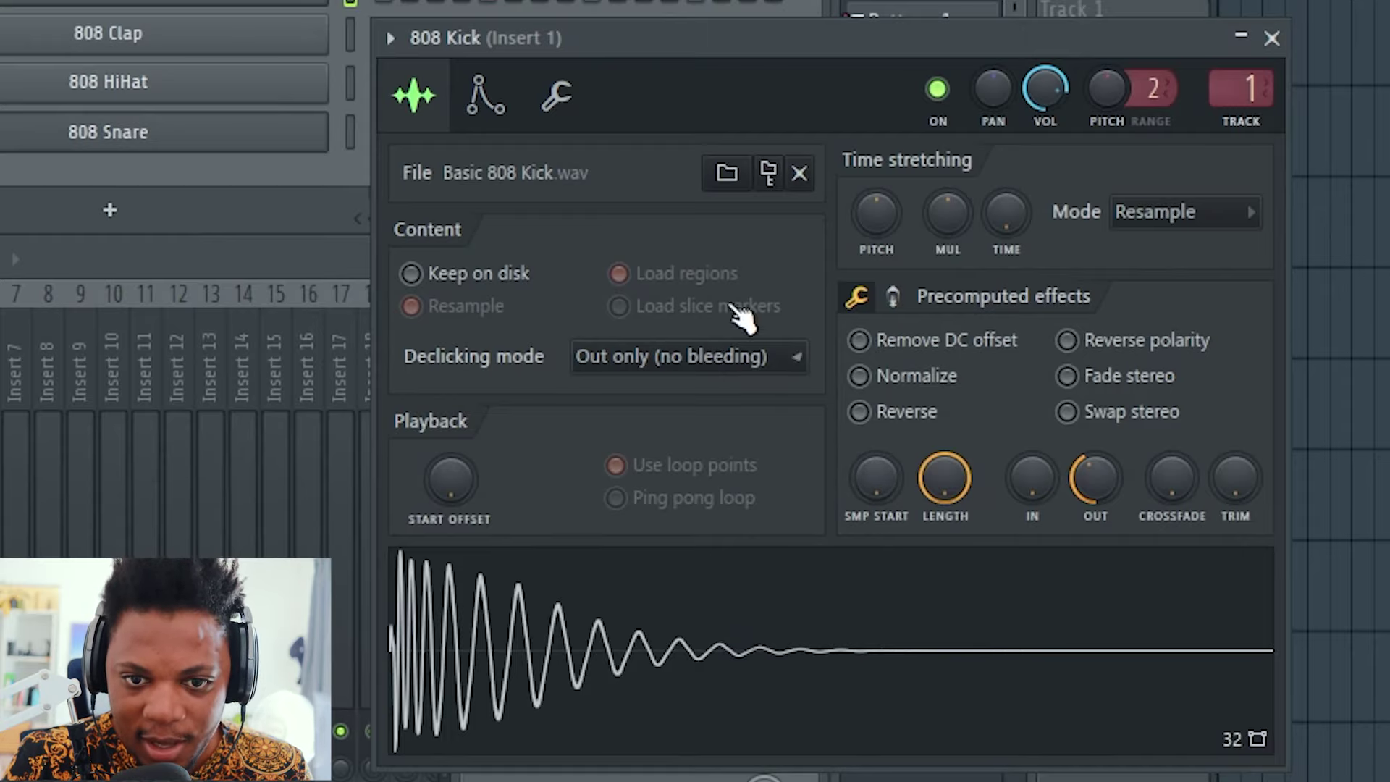
Show the precomputed effects, enable CLIP, settle the CUT amount after several tries, and nudge POGO up.
left_click(895, 297)
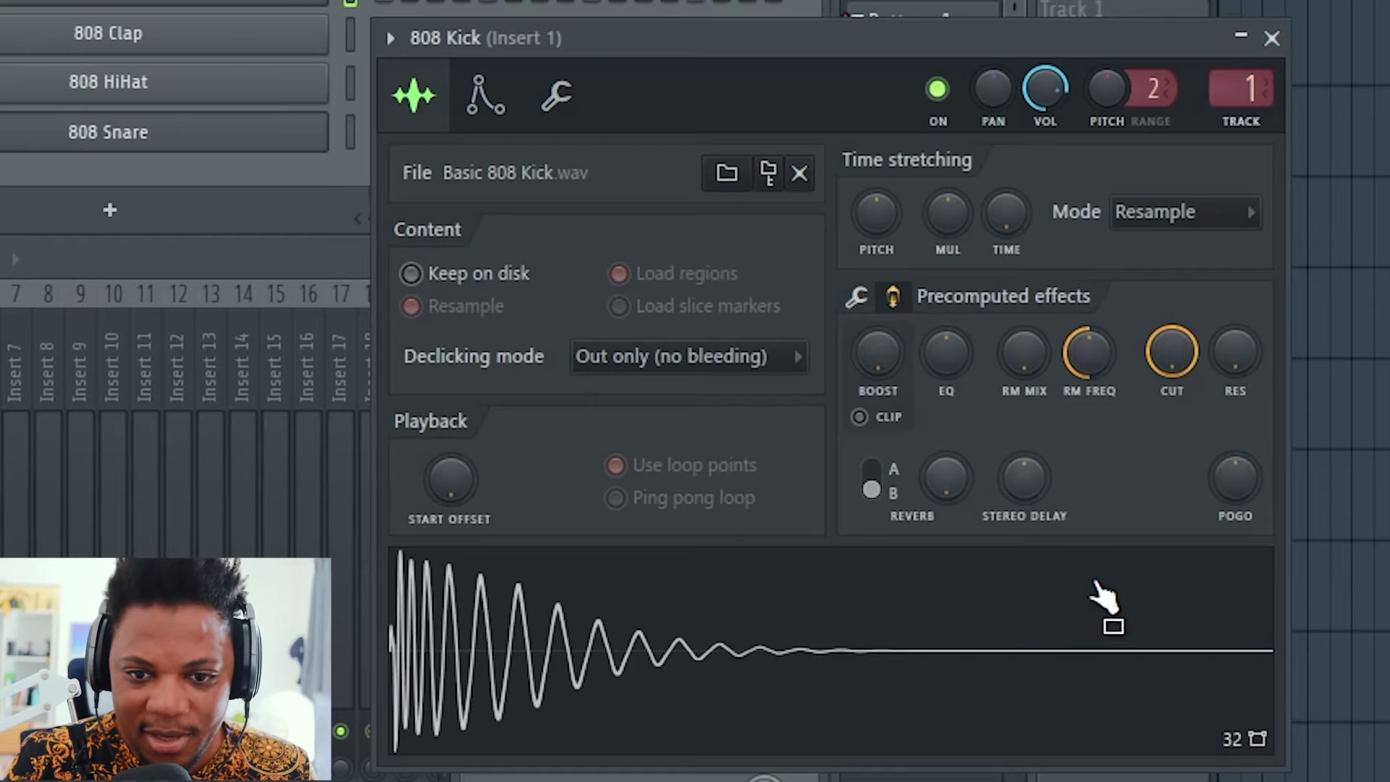
left_click(891, 418)
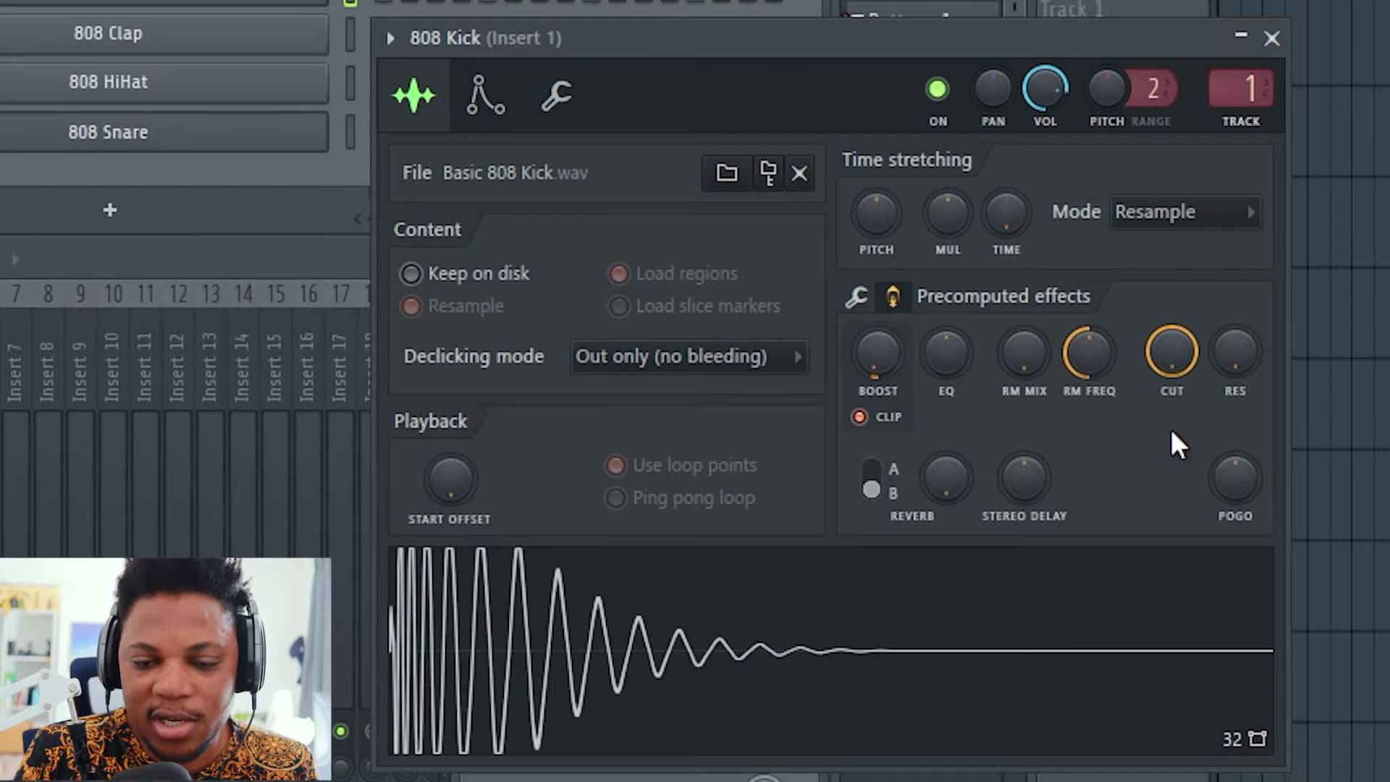
left_click_drag(1172, 354, 1172, 405)
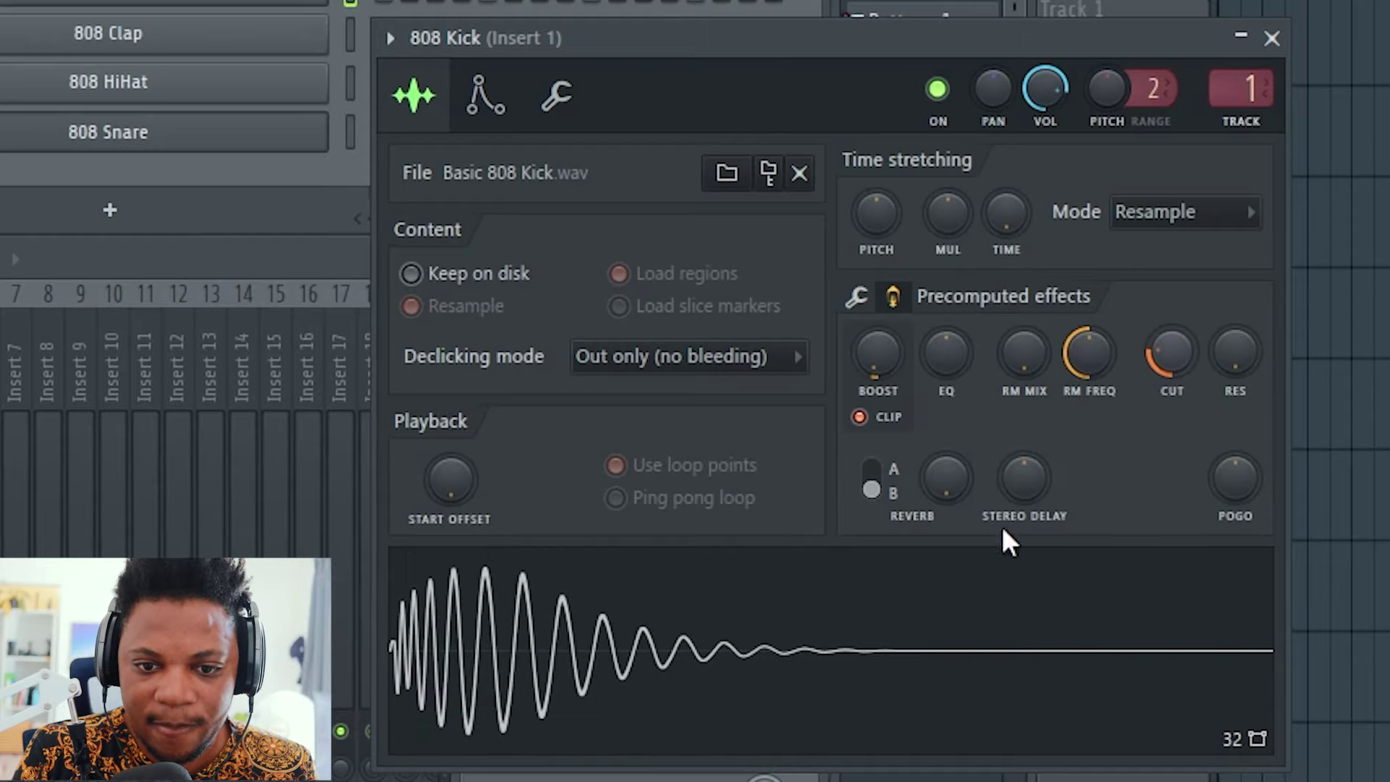
left_click_drag(1171, 355, 1171, 322)
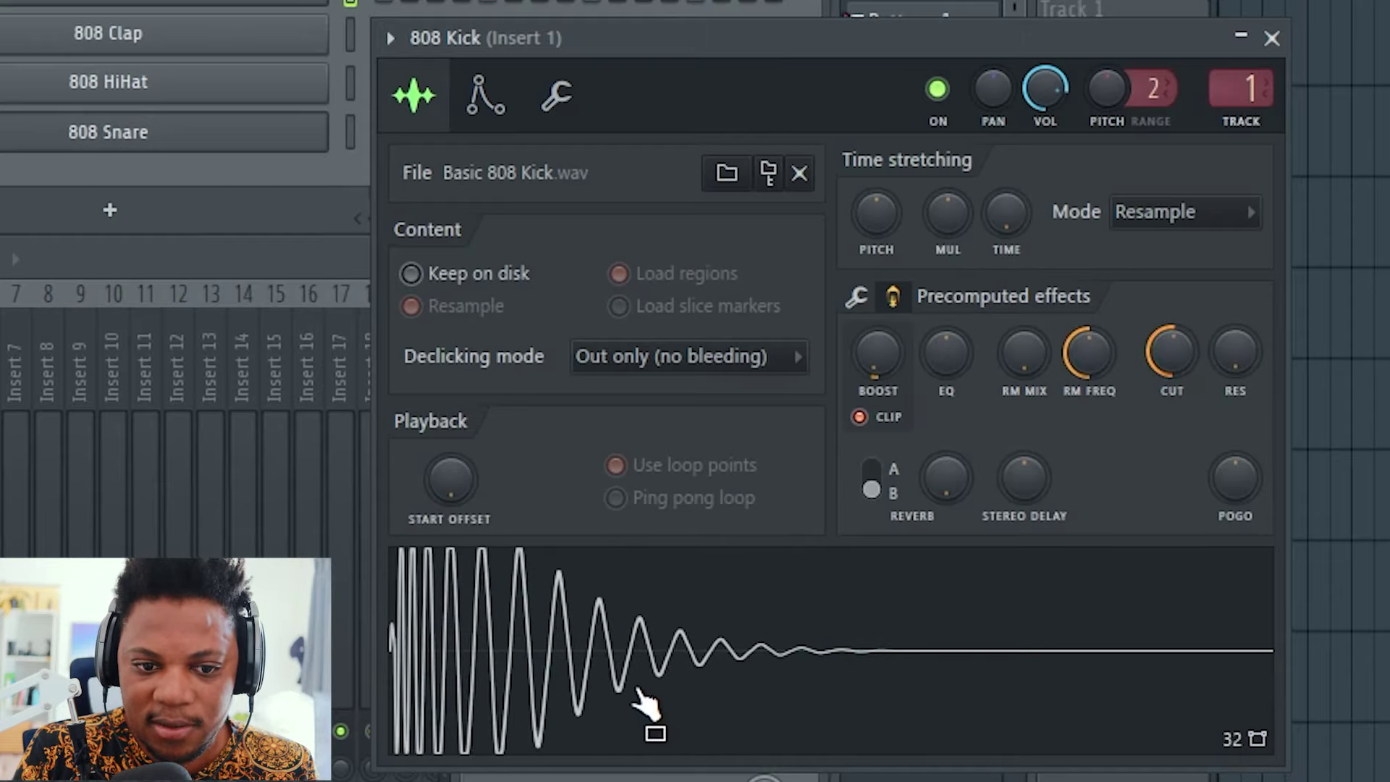
left_click_drag(1163, 394, 1164, 416)
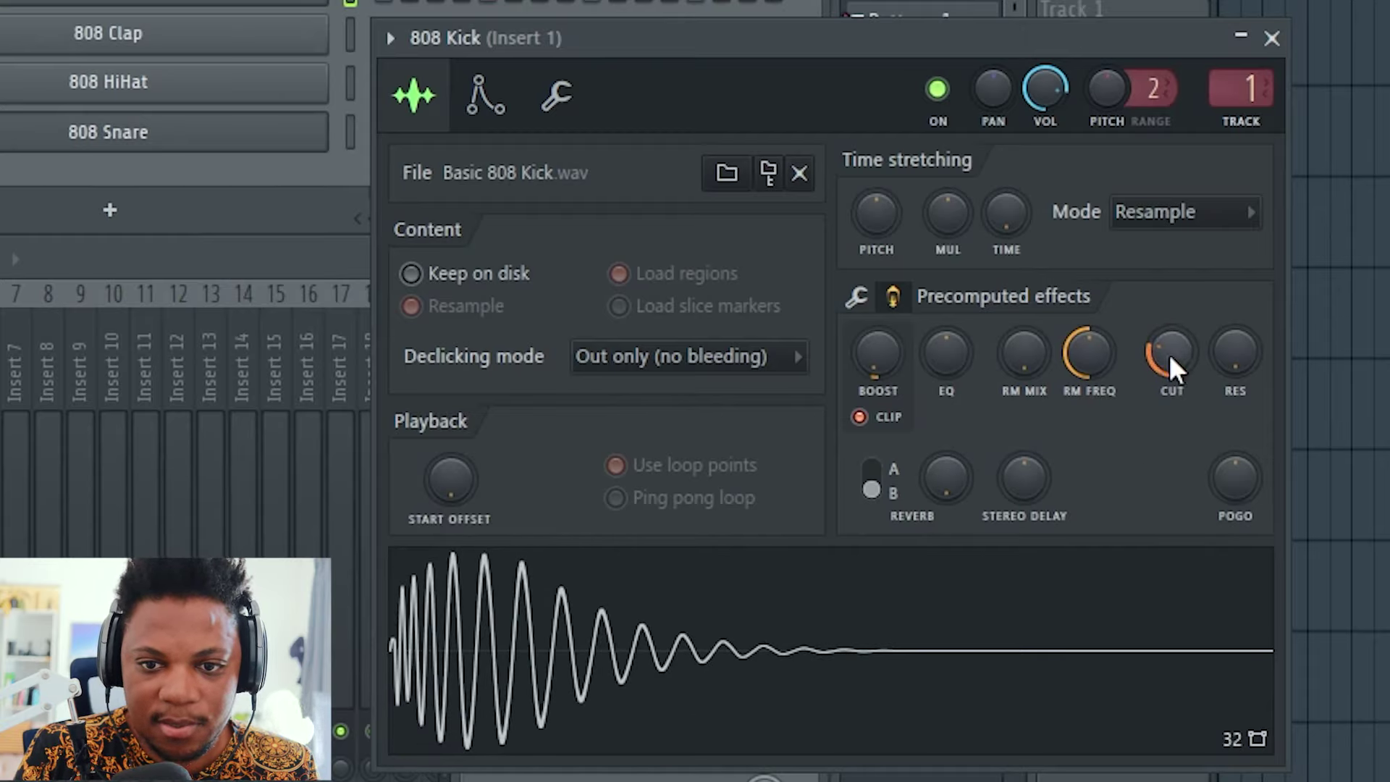
mouse_move(1173, 366)
left_mouse_down()
mouse_move(1173, 327)
mouse_move(1158, 393)
mouse_move(1166, 332)
mouse_move(1180, 373)
left_mouse_up()
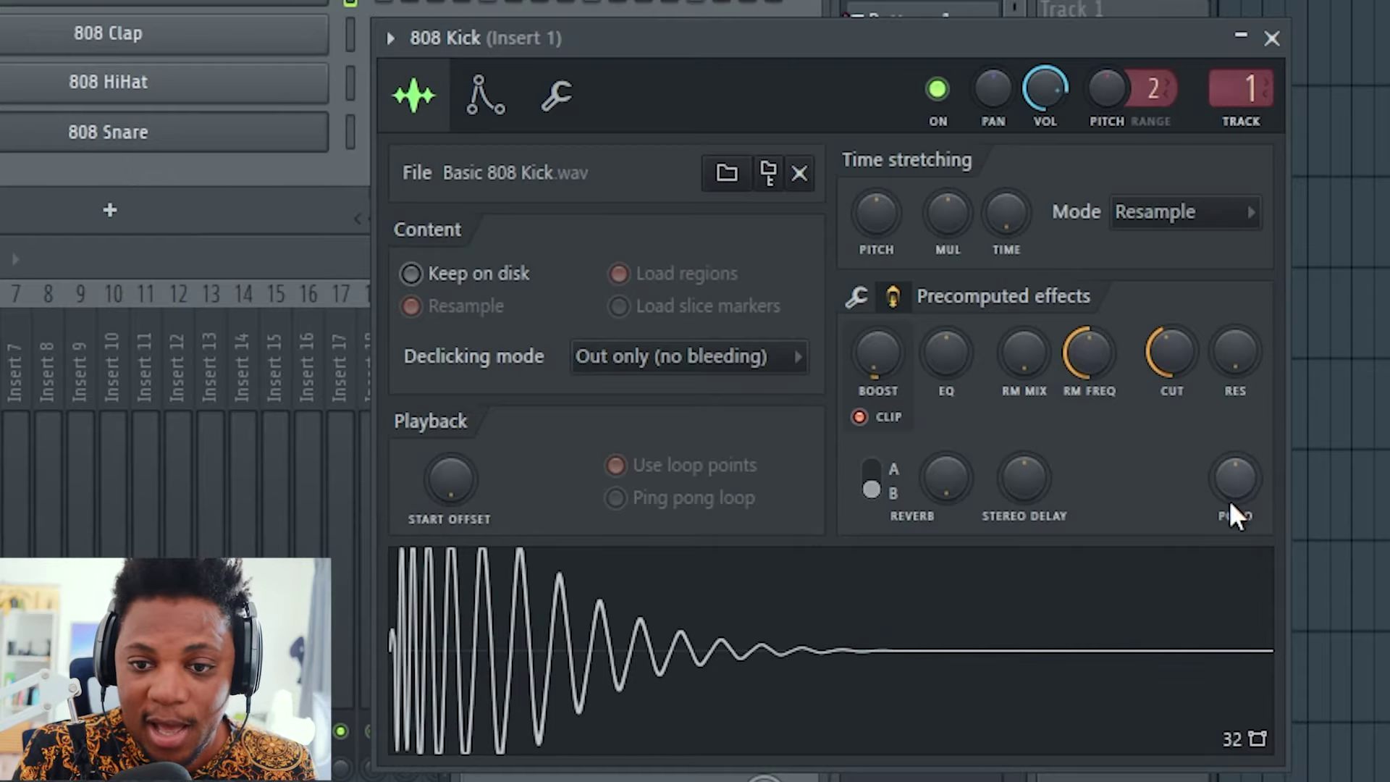
mouse_move(1243, 467)
left_mouse_down()
mouse_move(1243, 449)
mouse_move(1235, 489)
left_mouse_up()
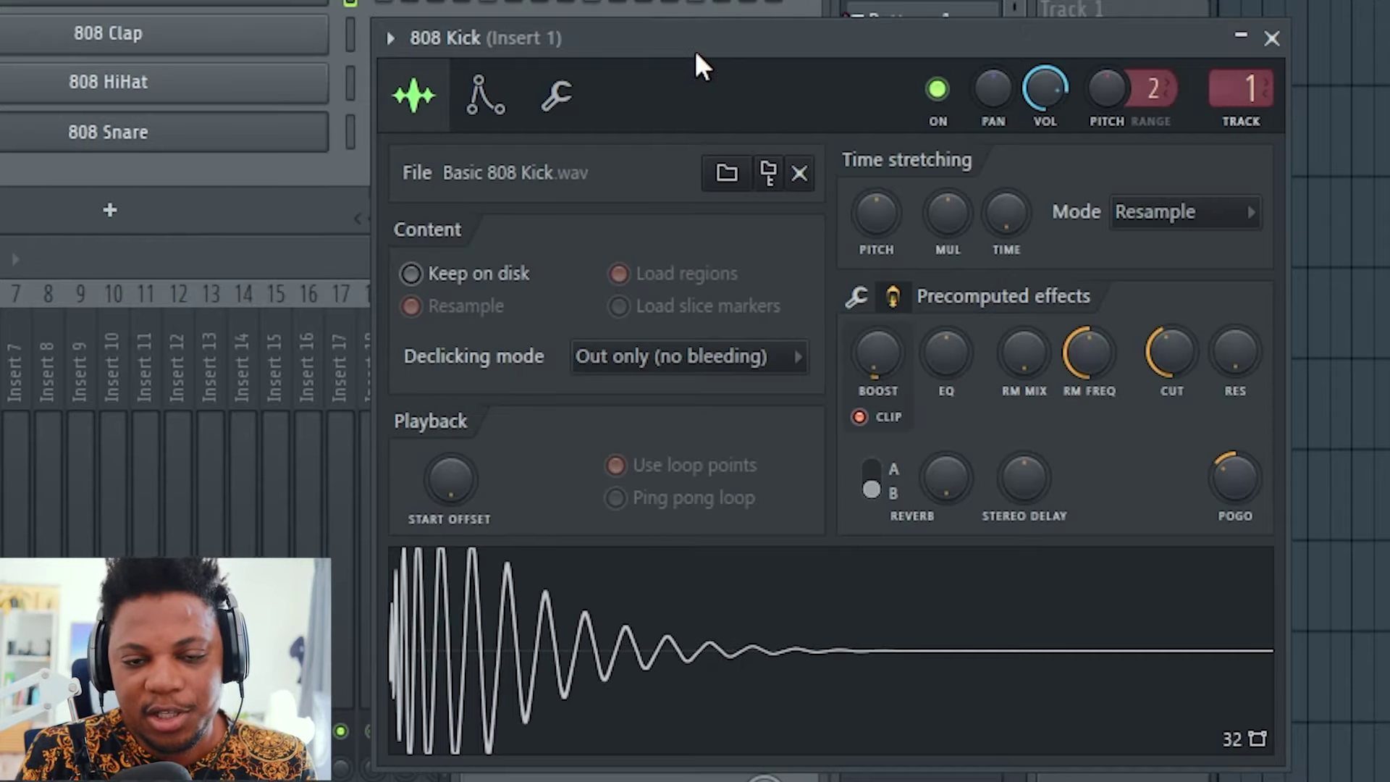
Enable the 808 Kick volume envelope with zero attack, a release test, and lowered sustain.
left_click(496, 103)
left_click(429, 219)
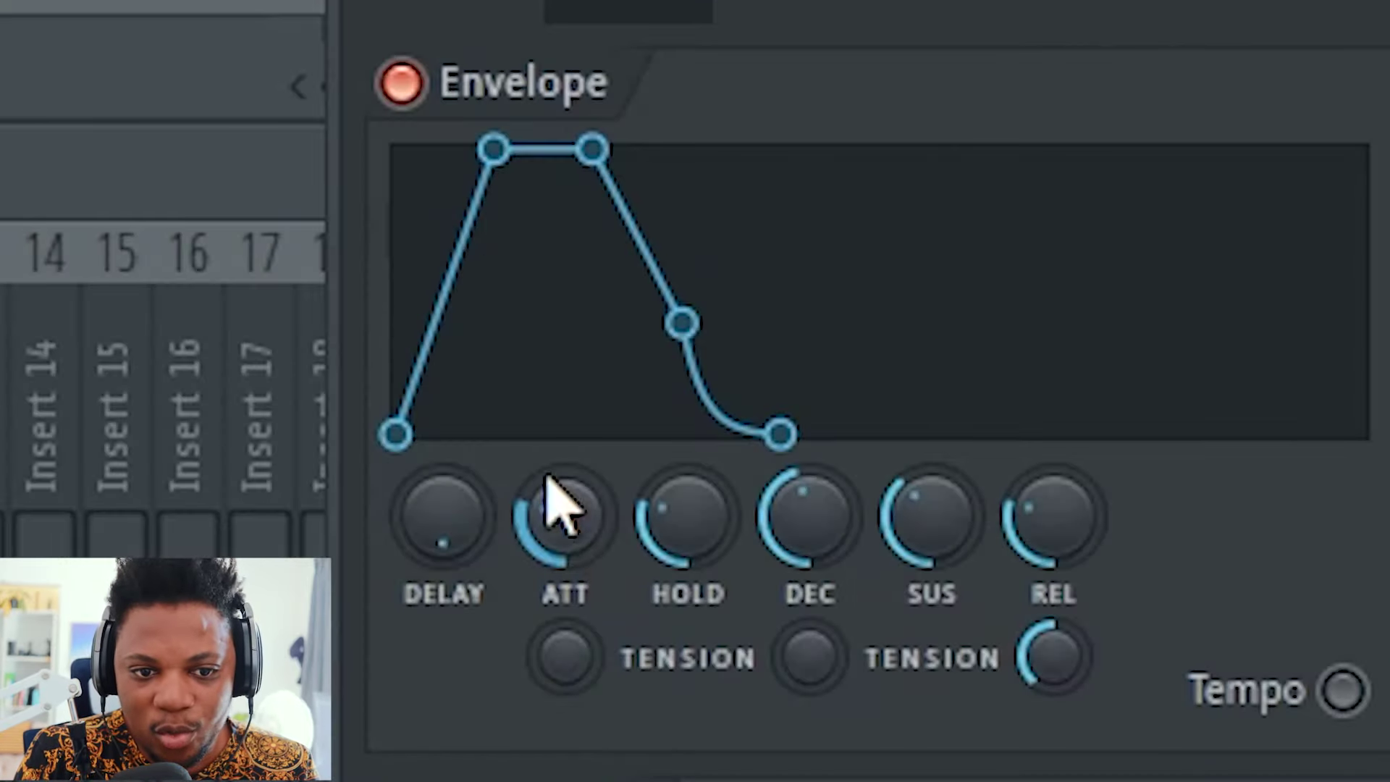
left_click_drag(568, 518, 572, 546)
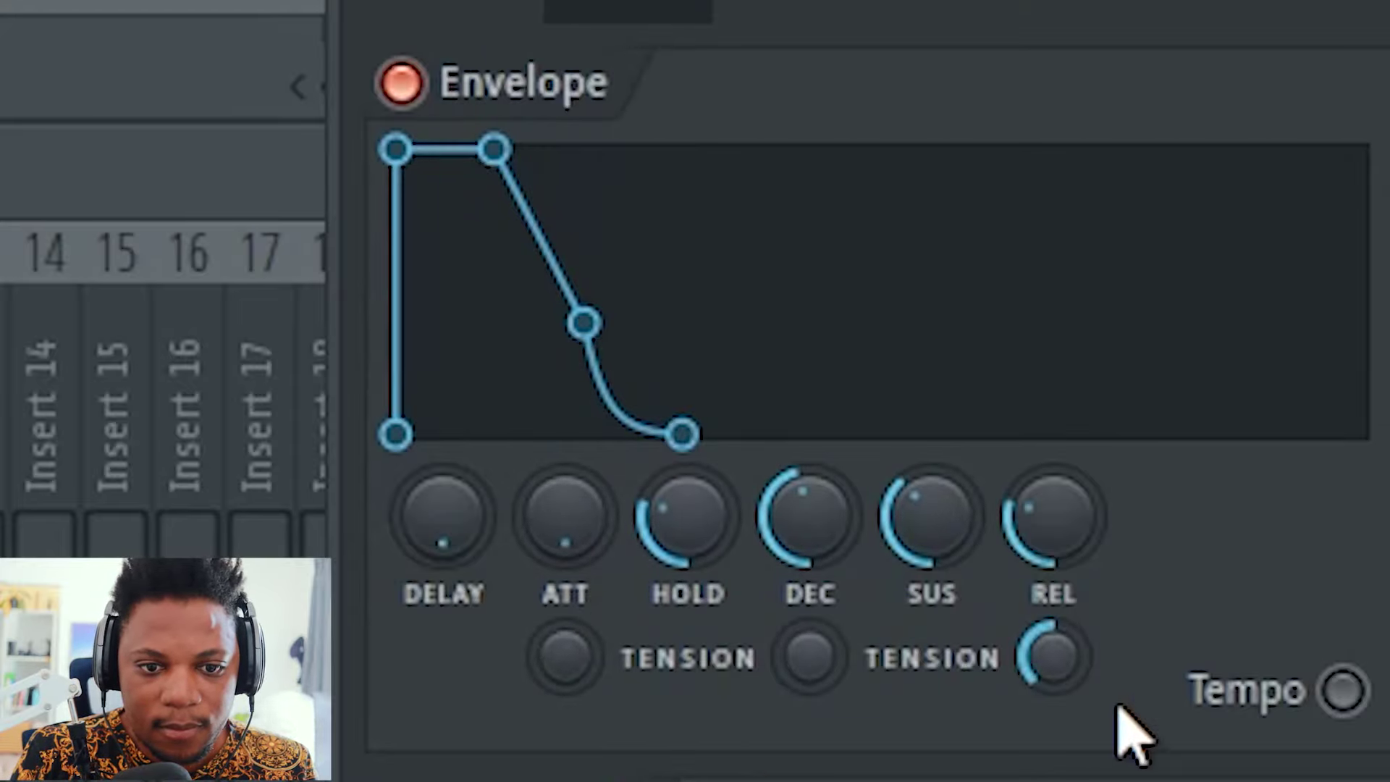
mouse_move(1055, 534)
left_mouse_down()
mouse_move(1055, 572)
mouse_move(1055, 533)
left_mouse_up()
left_click_drag(962, 552, 832, 536)
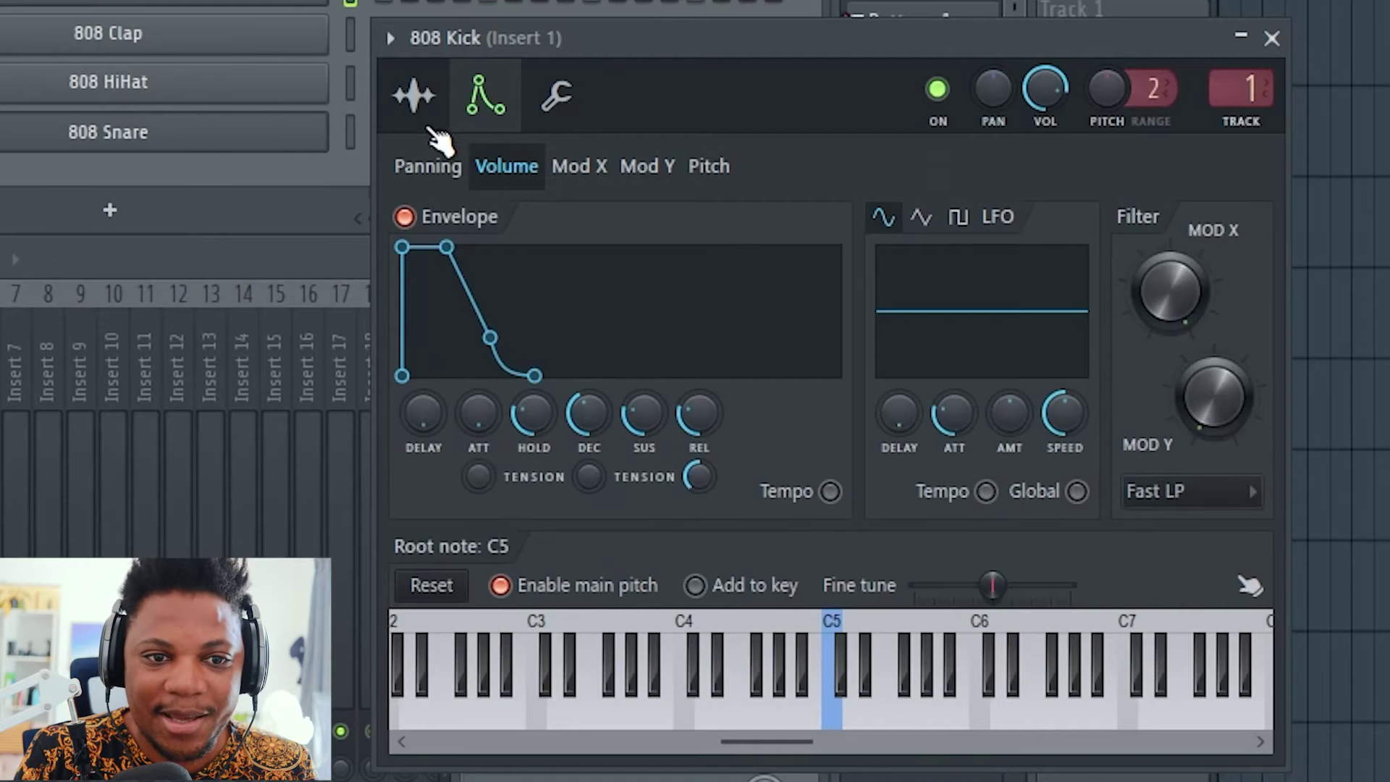
Return to the kick's Sample tab effect options, stop playback, and move the sampler off the channel rack.
left_click(413, 96)
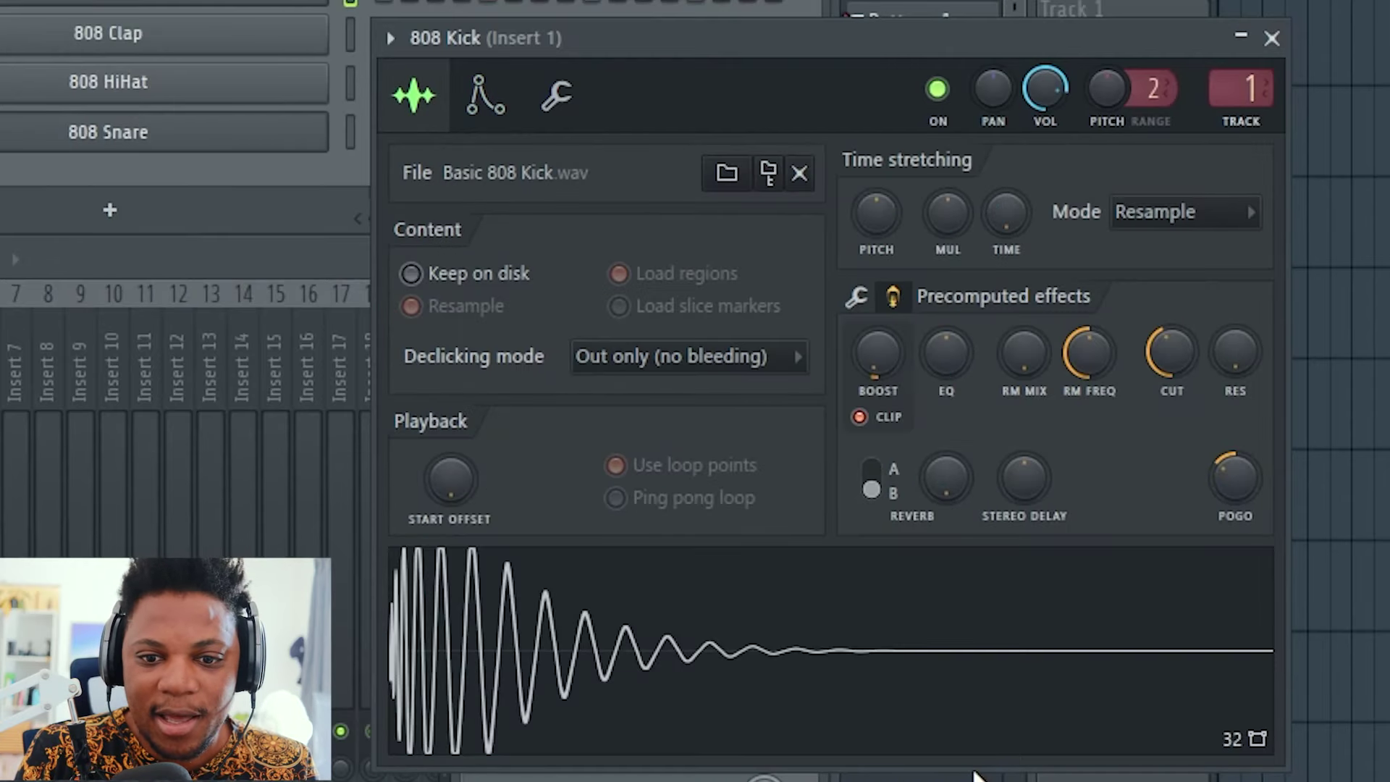
left_click(857, 296)
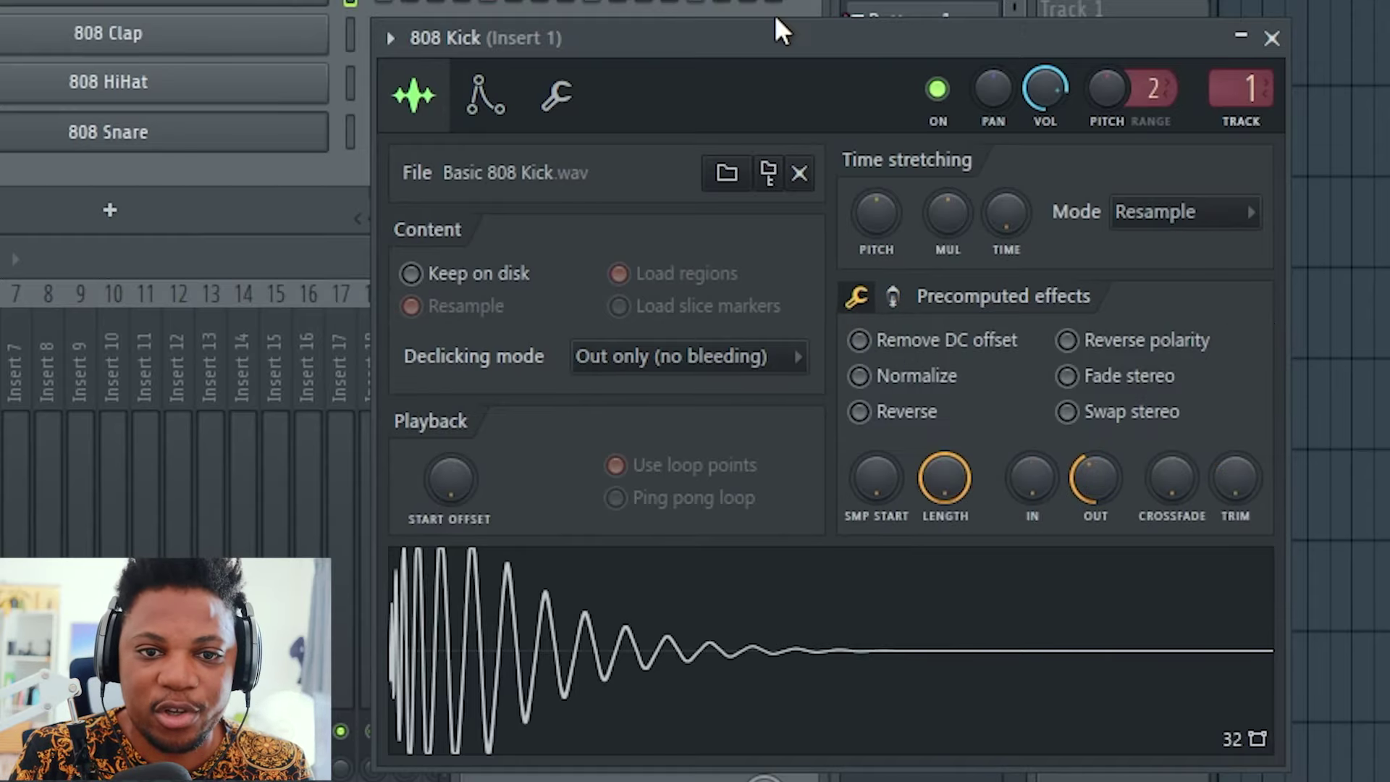
left_click_drag(772, 45, 803, 64)
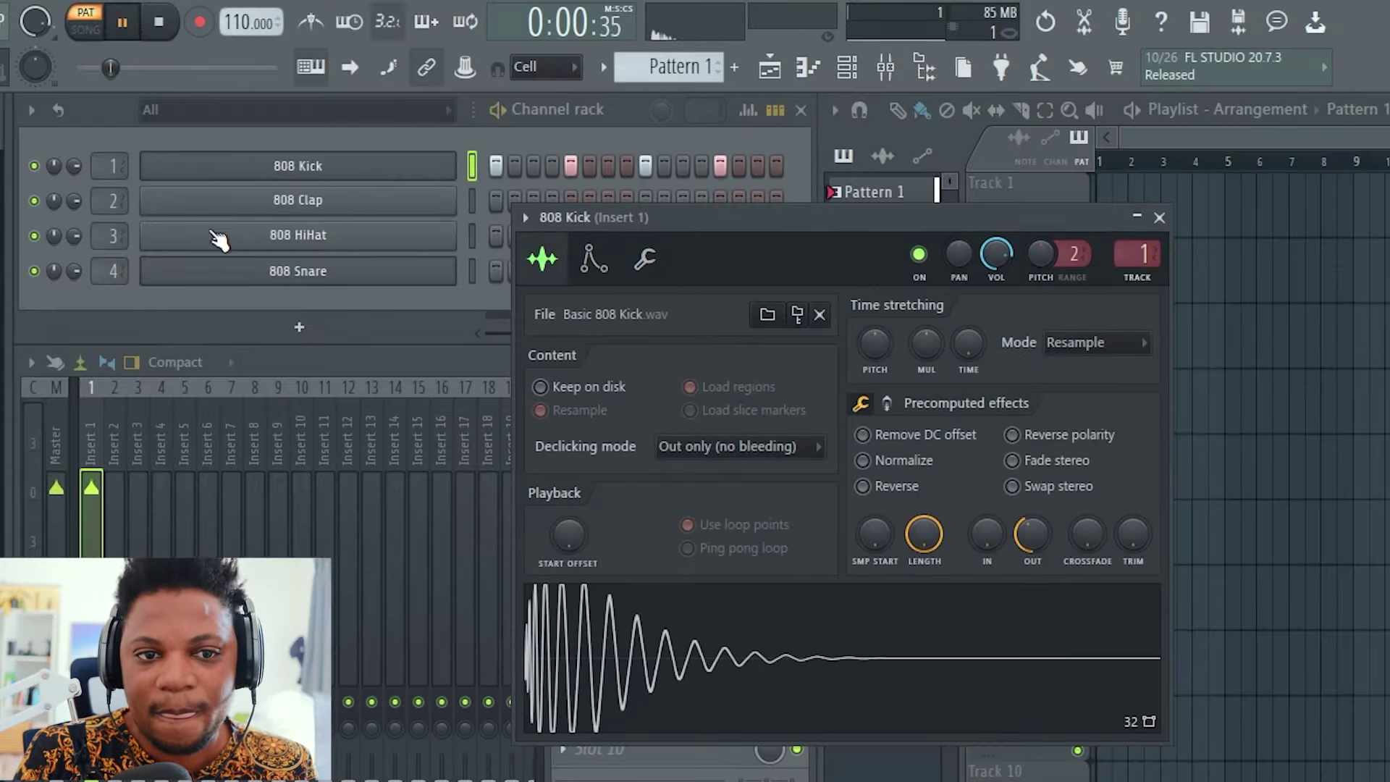
key("space")
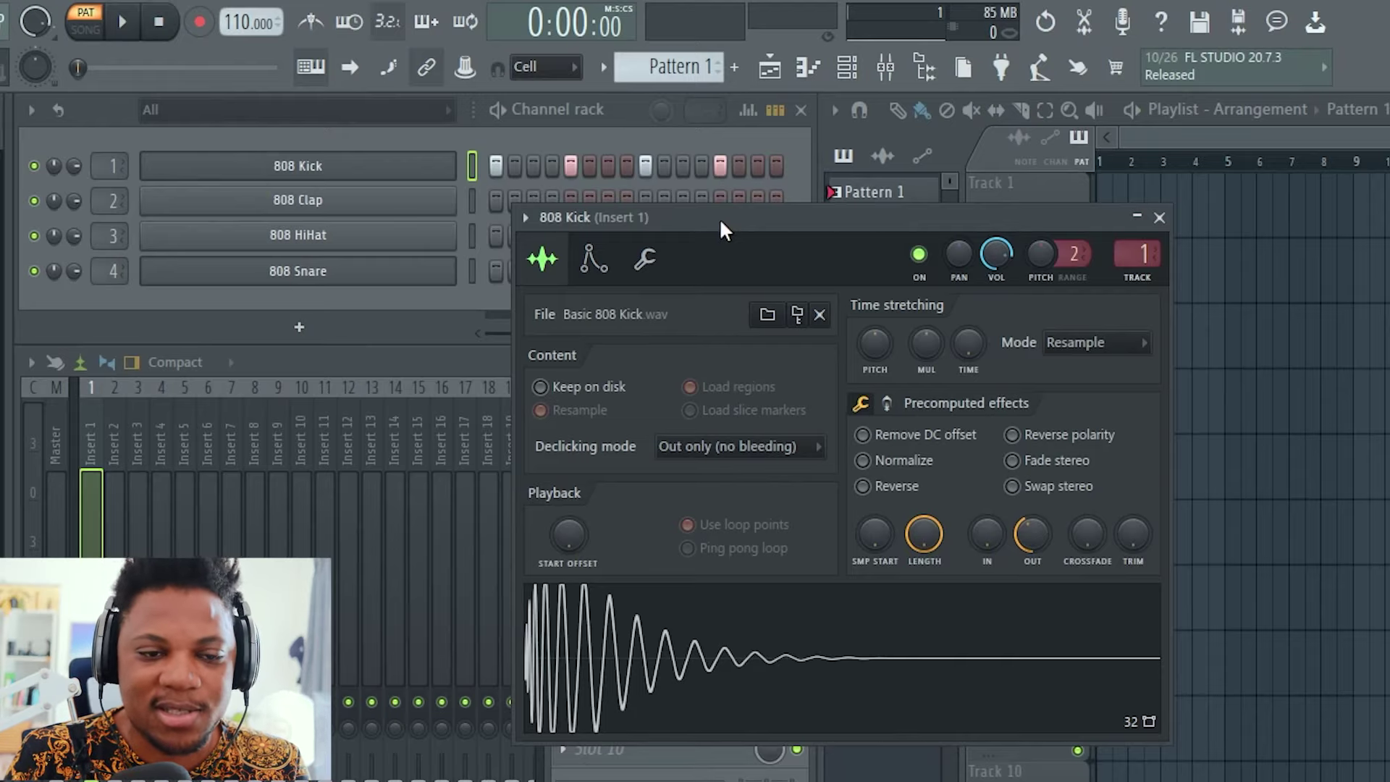
left_click_drag(719, 218, 1041, 121)
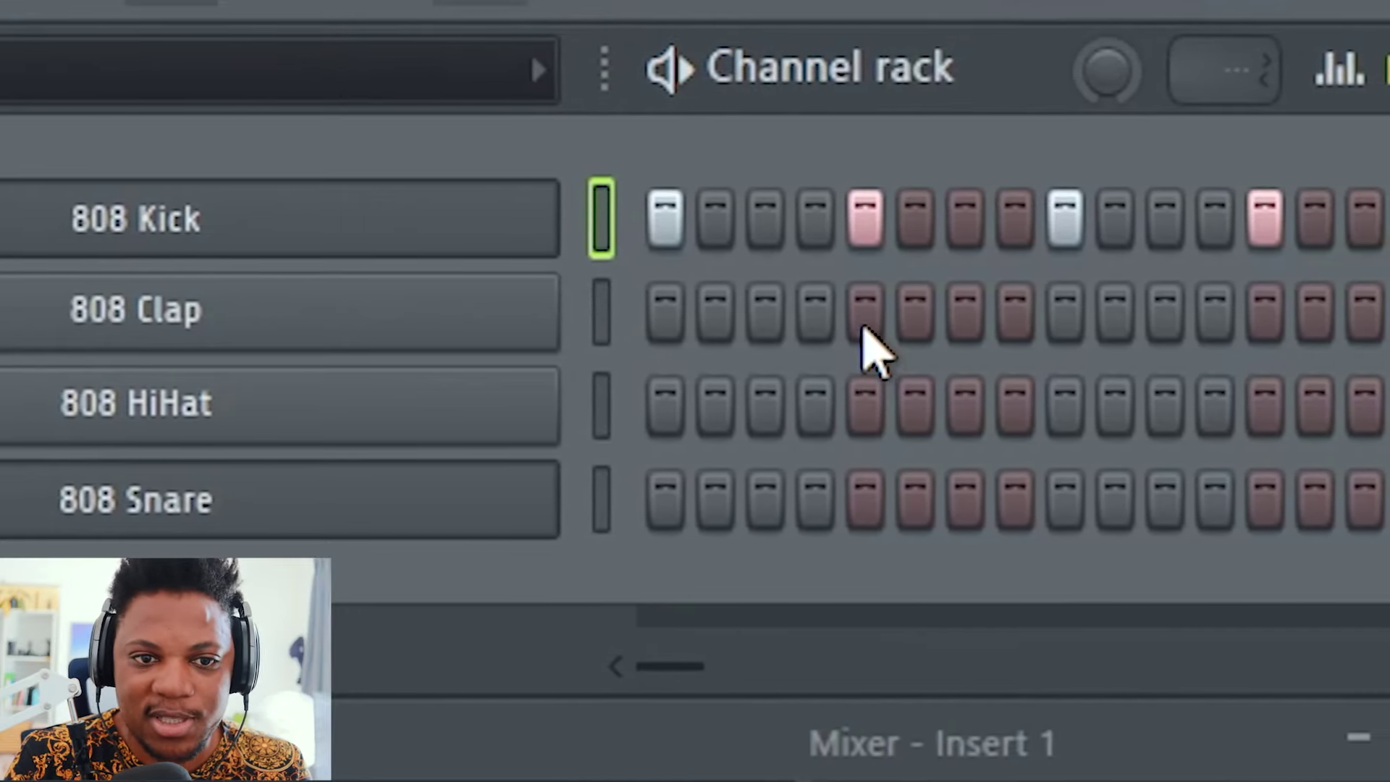
Add 808 Clap hits on steps 5 and 13 and play the pattern.
left_click(865, 312)
left_click(1265, 311)
key("space")
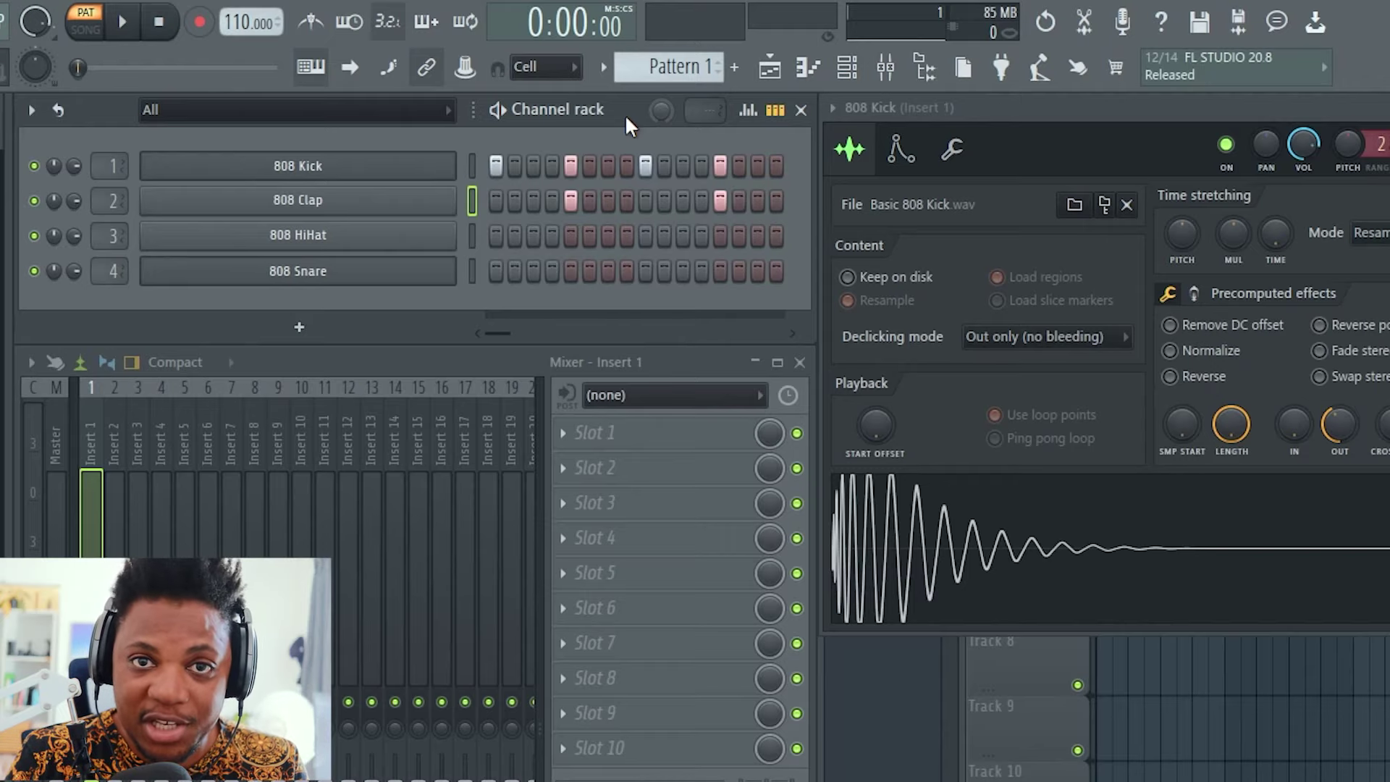
Open the 808 Clap channel settings and raise the OUT knob twice to fade its tail.
left_click(410, 203)
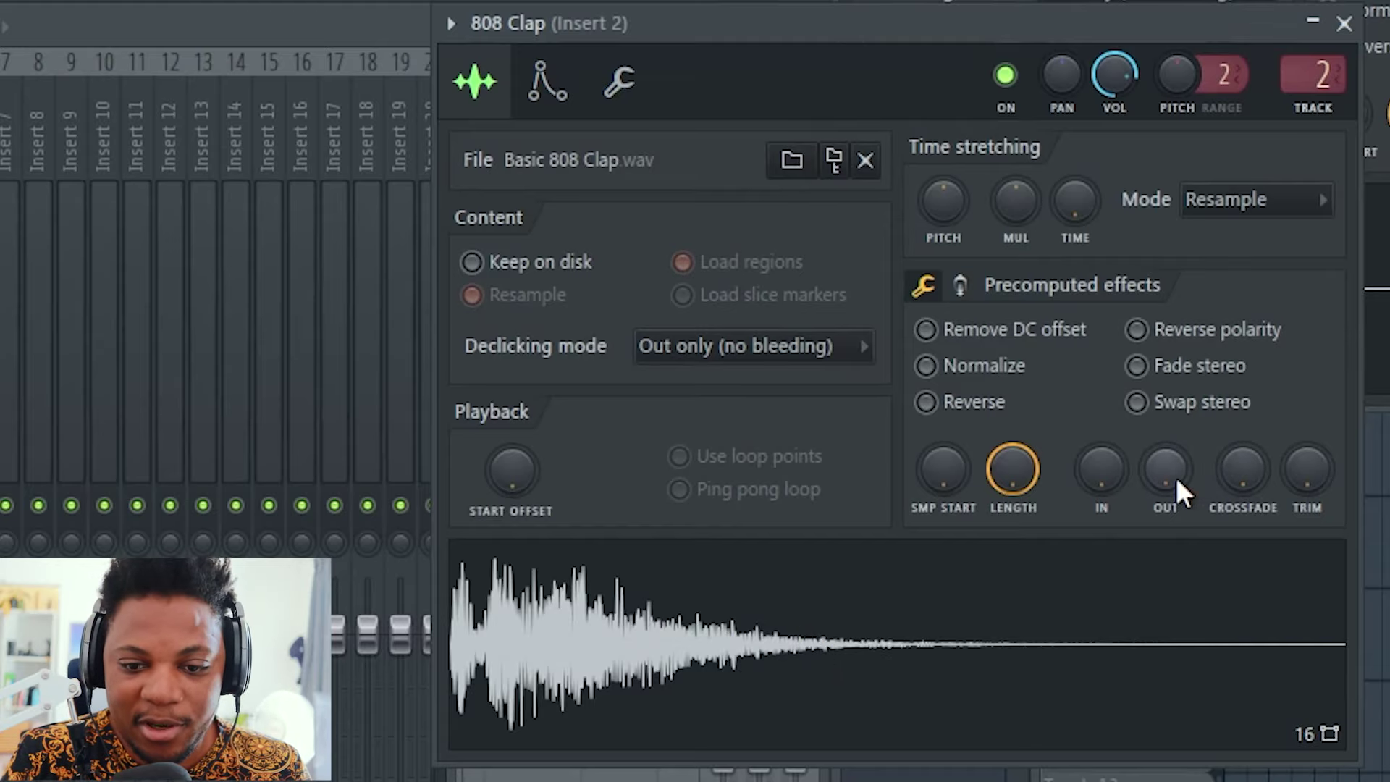
left_click_drag(1180, 485, 1180, 435)
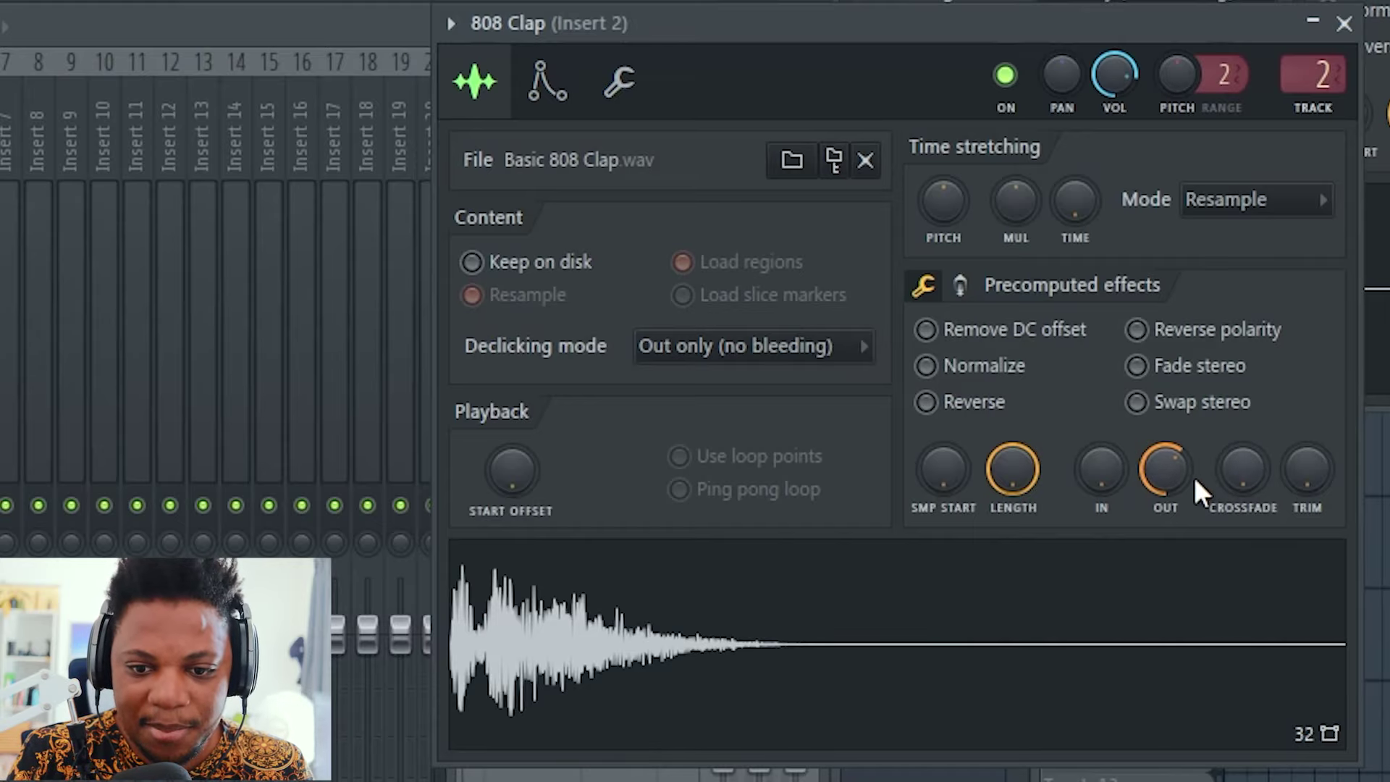
mouse_move(1196, 487)
left_mouse_down()
mouse_move(1196, 472)
mouse_move(1190, 499)
left_mouse_up()
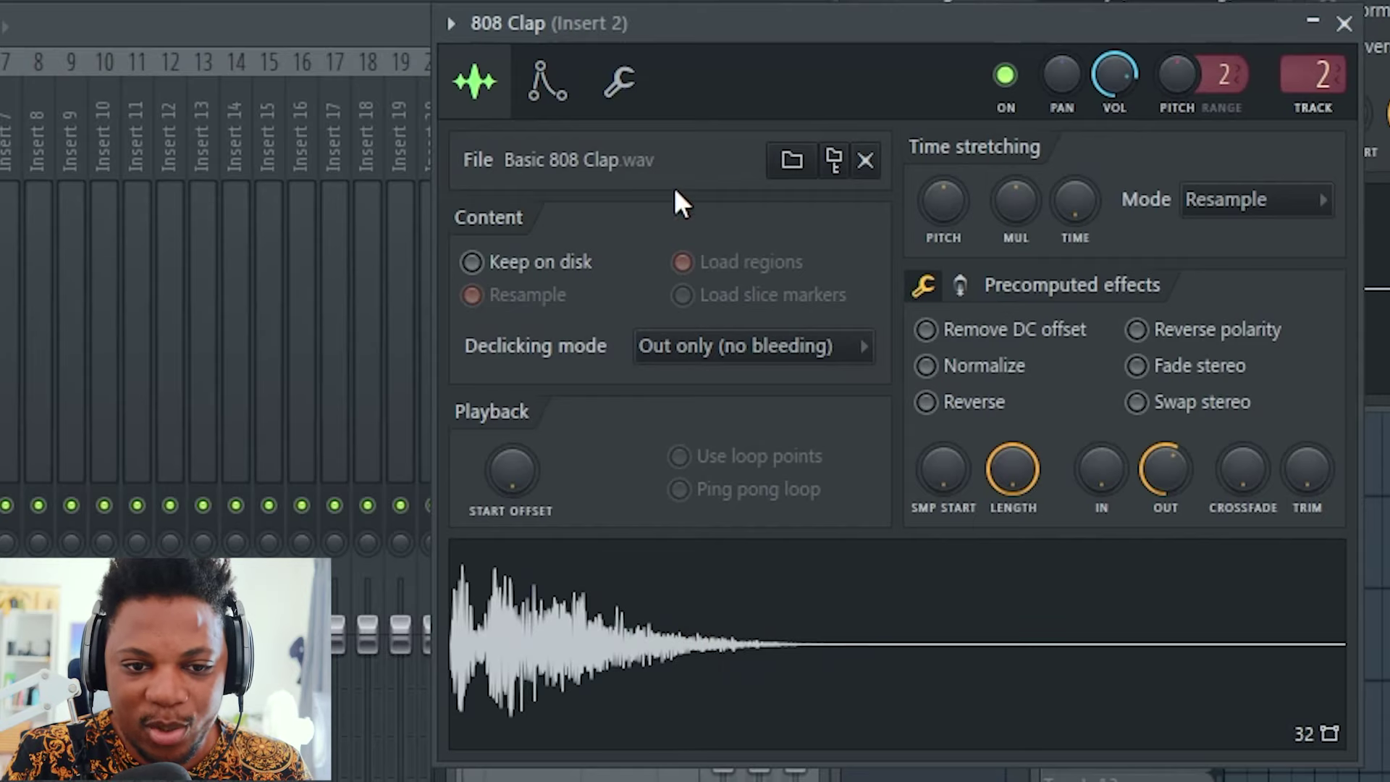
Try out the 808 Clap volume envelope's attack, hold, sustain and release, then switch it off.
left_click(548, 80)
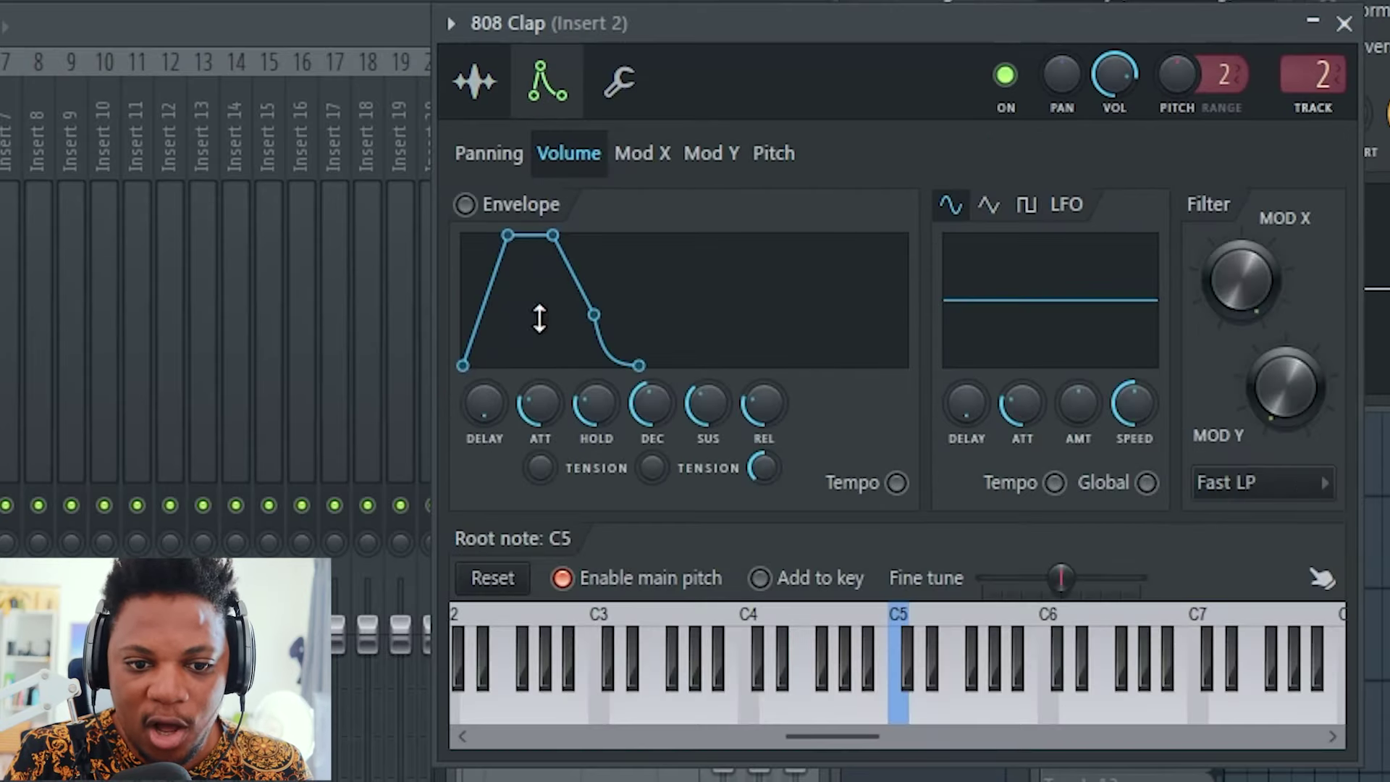
left_click_drag(541, 423, 541, 456)
left_click(496, 215)
left_click_drag(753, 398, 661, 338)
left_click_drag(596, 404, 596, 416)
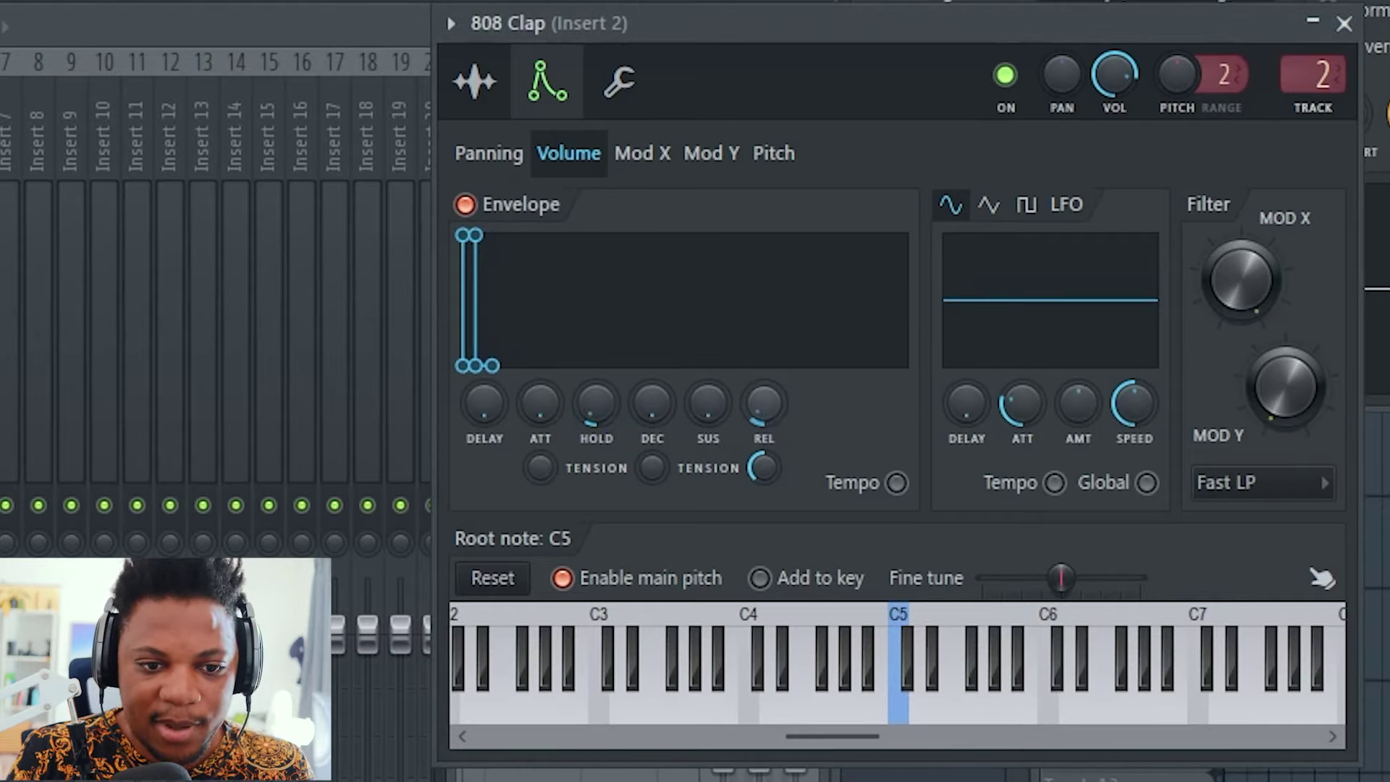
mouse_move(704, 404)
left_mouse_down()
mouse_move(704, 378)
mouse_move(704, 404)
mouse_move(762, 408)
mouse_move(714, 398)
left_mouse_up()
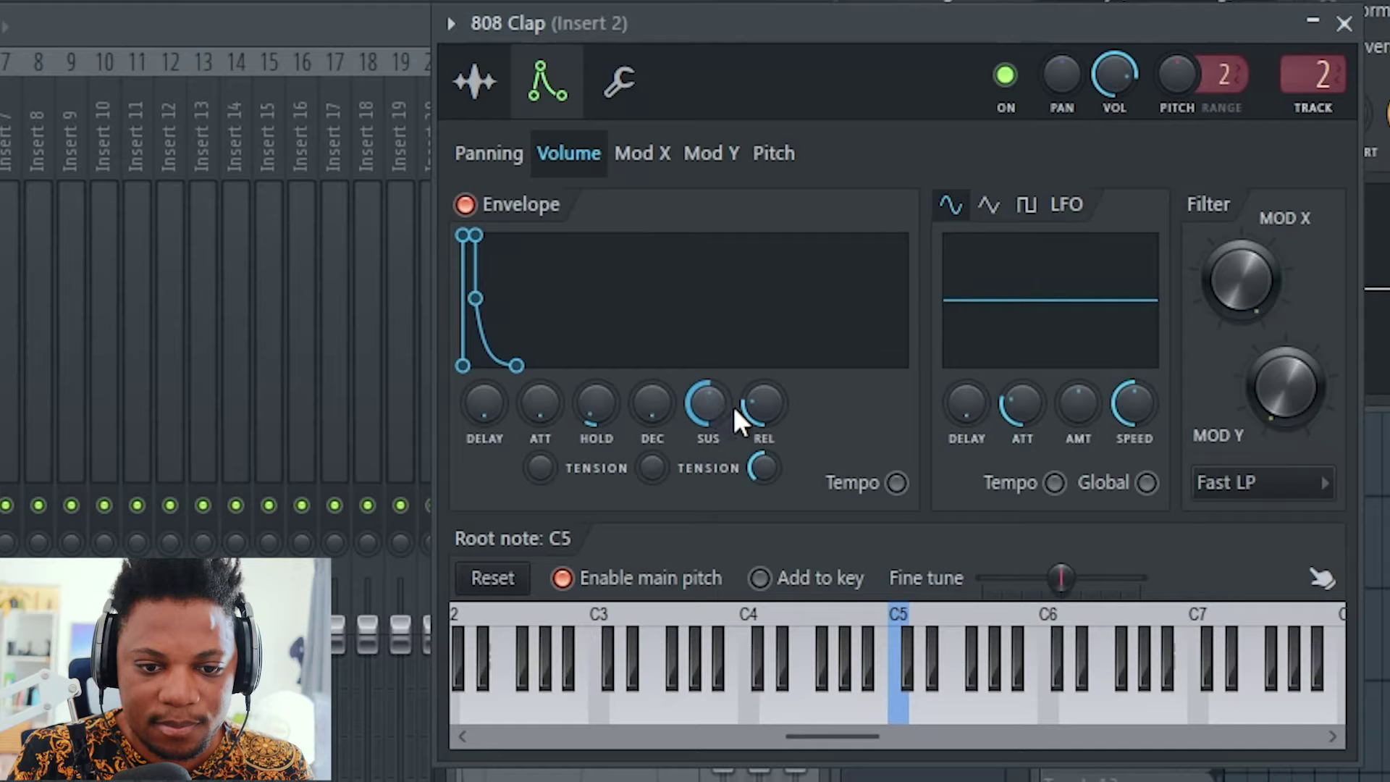
left_click_drag(596, 403, 596, 379)
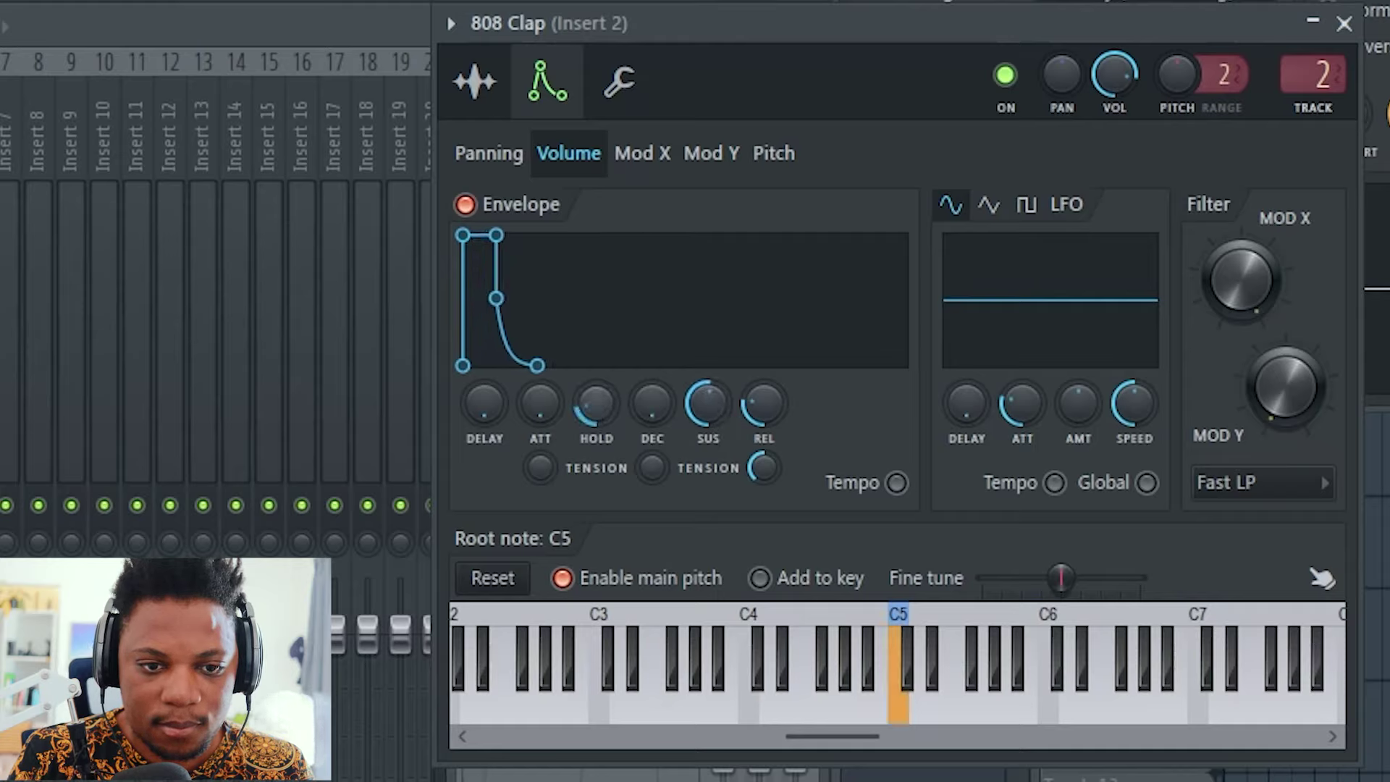
left_click(532, 210)
In the clap's sample settings, raise then ease back the OUT fade-out so more tail remains.
left_click(489, 72)
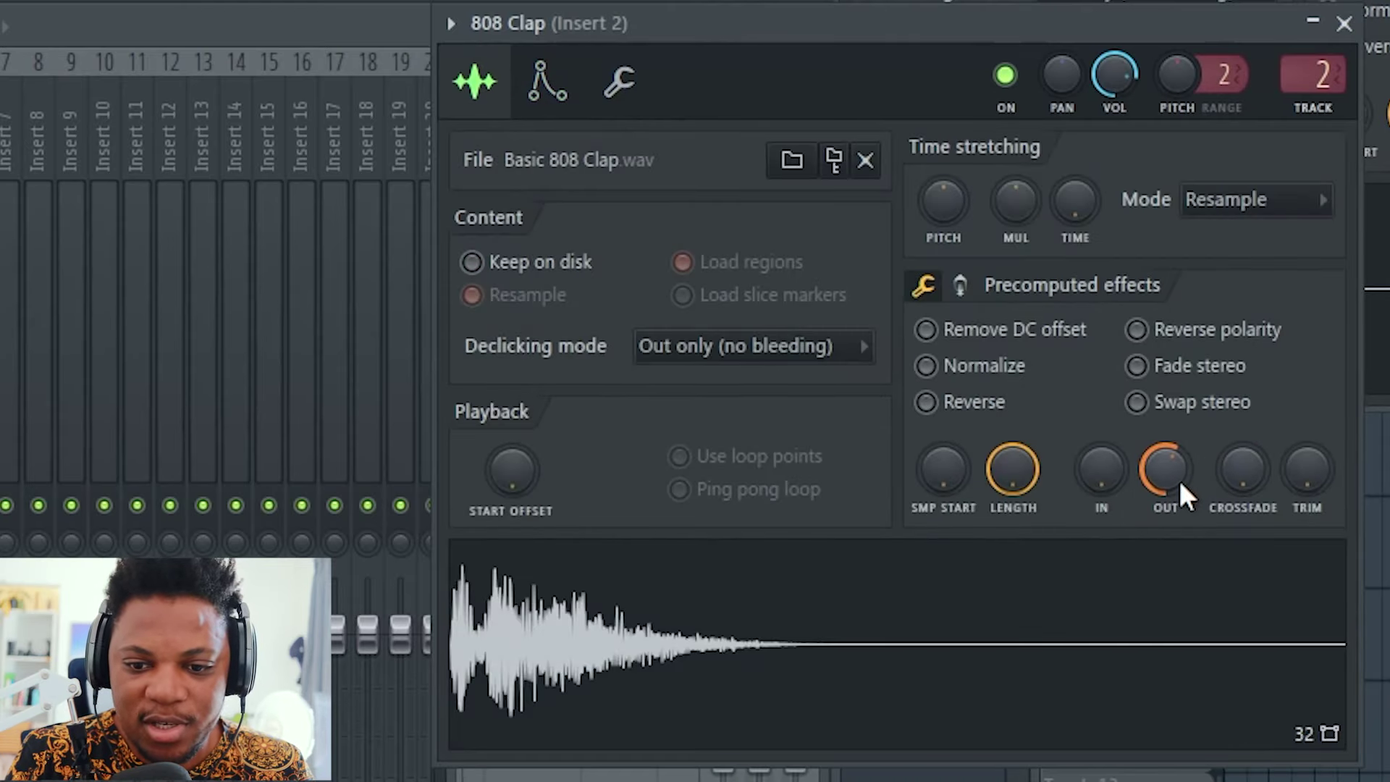
left_click_drag(1163, 475, 1151, 485)
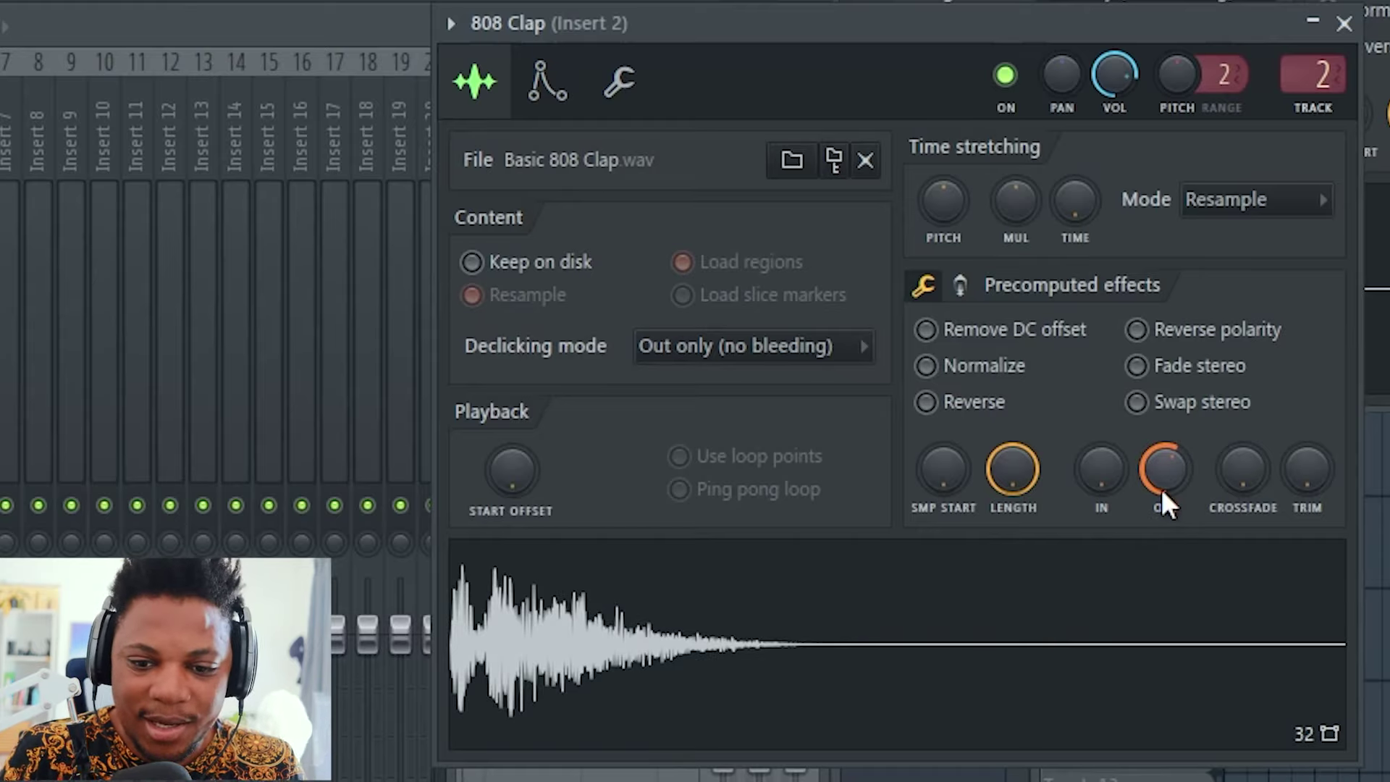
mouse_move(1189, 475)
left_mouse_down()
mouse_move(1189, 435)
mouse_move(1189, 452)
left_mouse_up()
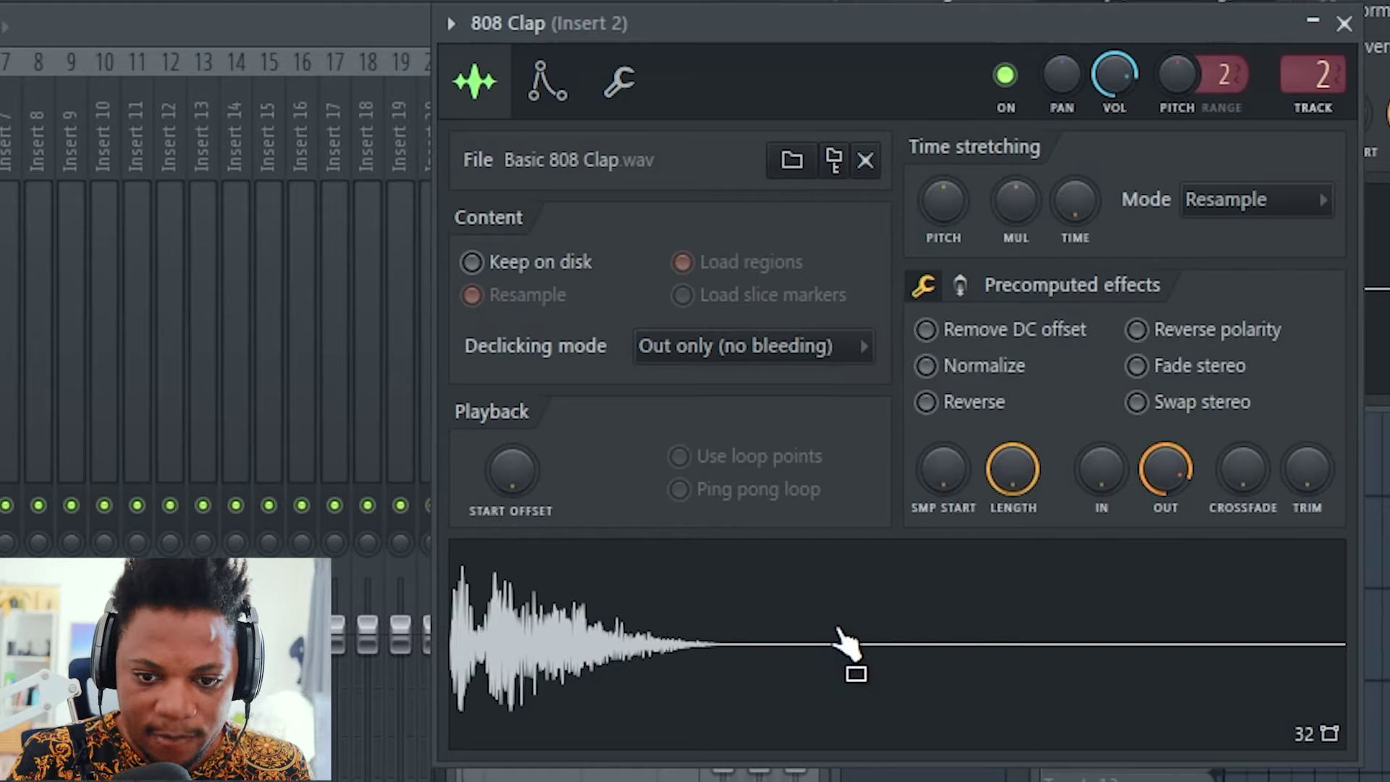
left_click_drag(1195, 478, 1195, 496)
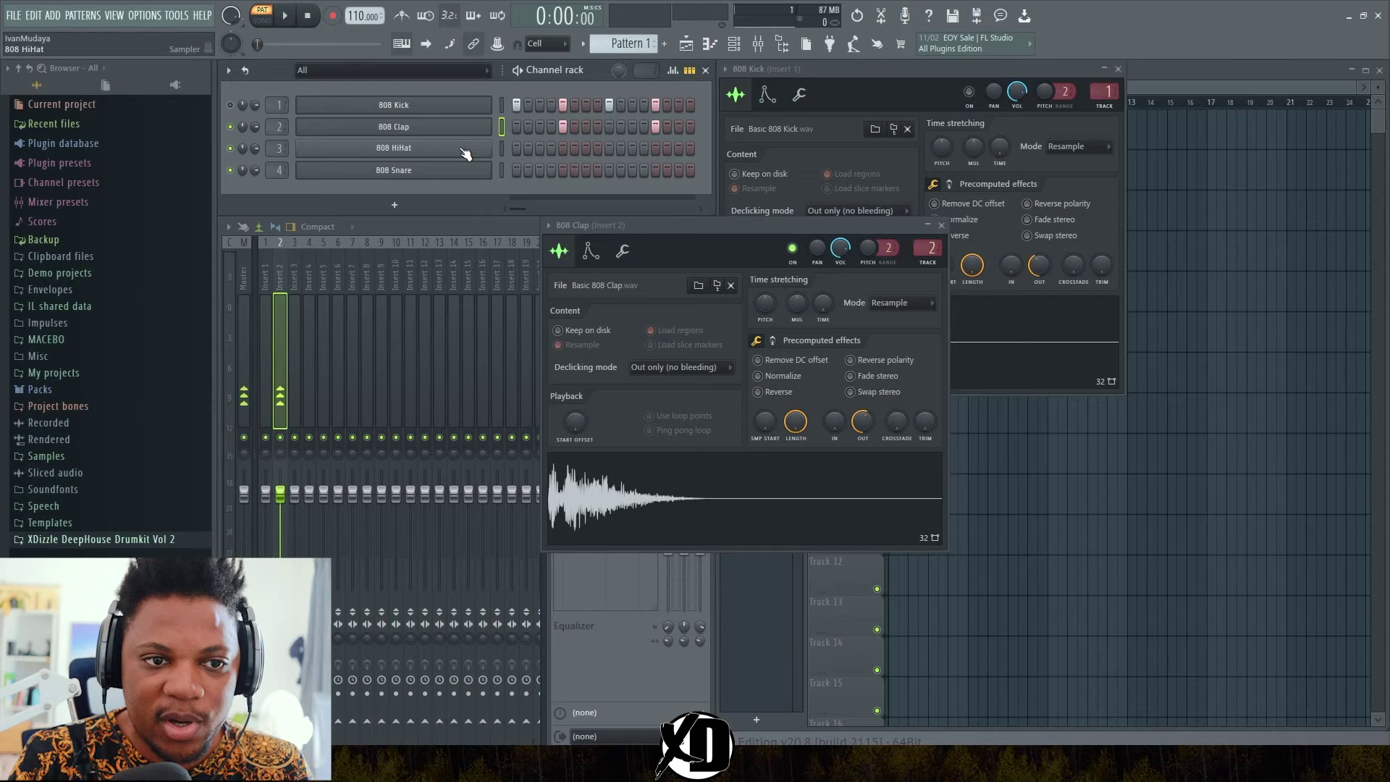
Open the 808 Clap in the piano roll, select both clap notes and audition them.
right_click(451, 134)
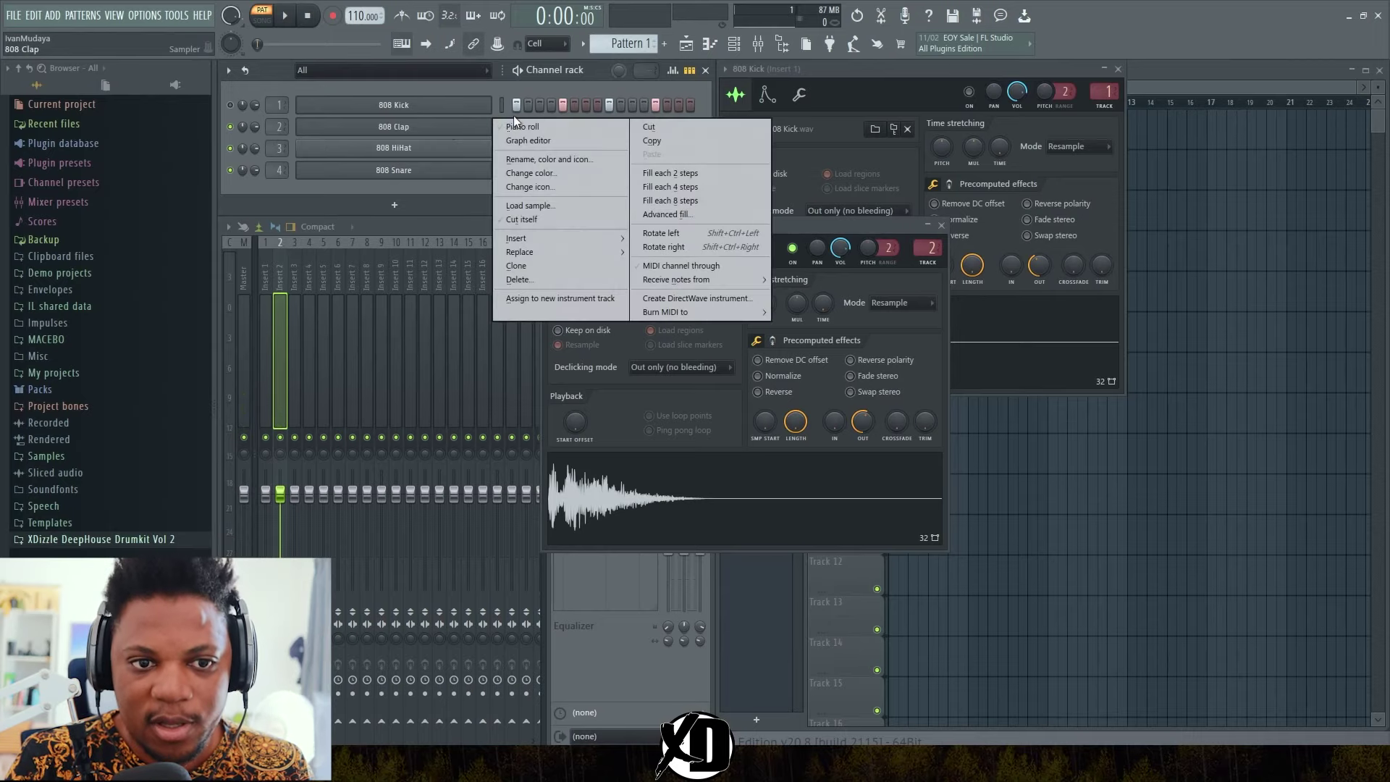
left_click(522, 126)
scroll(630, 279, "up", 2)
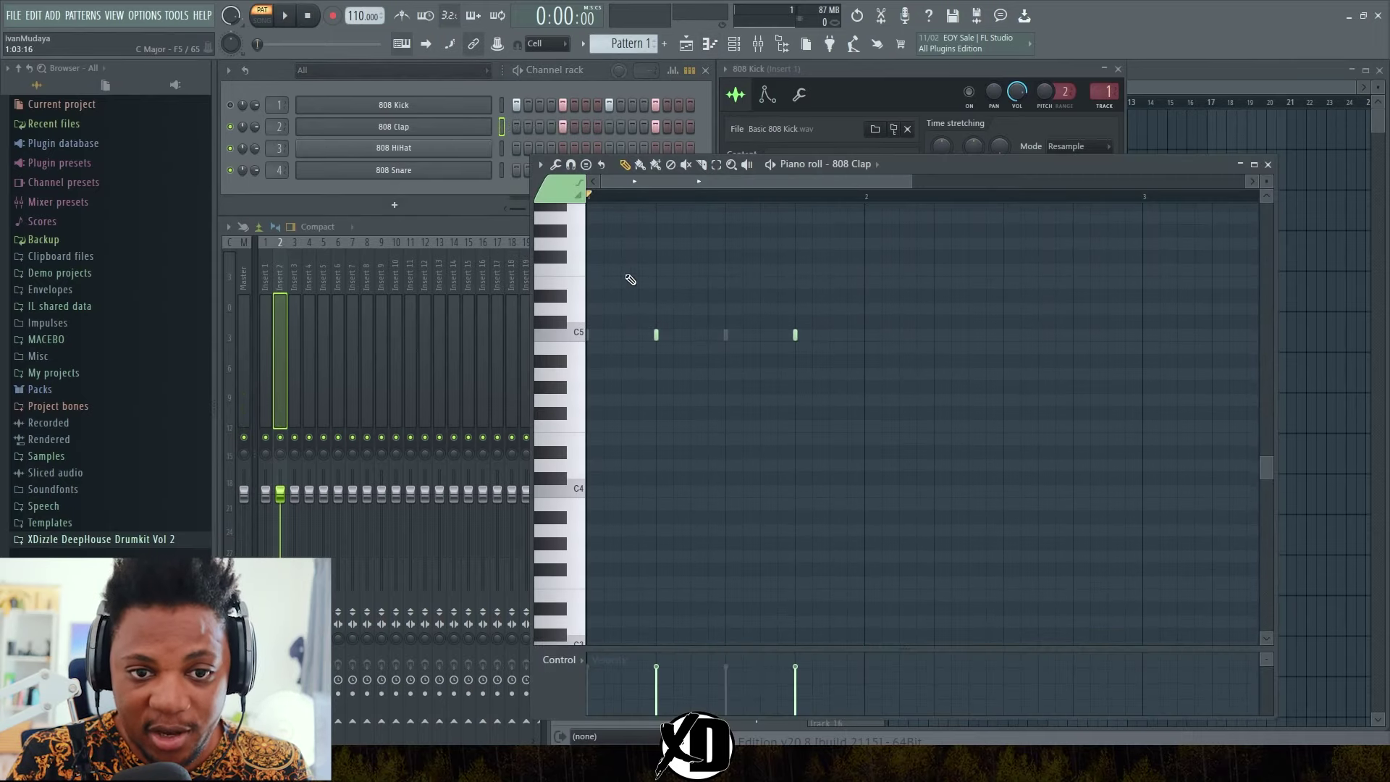
scroll(630, 188, "up", 3)
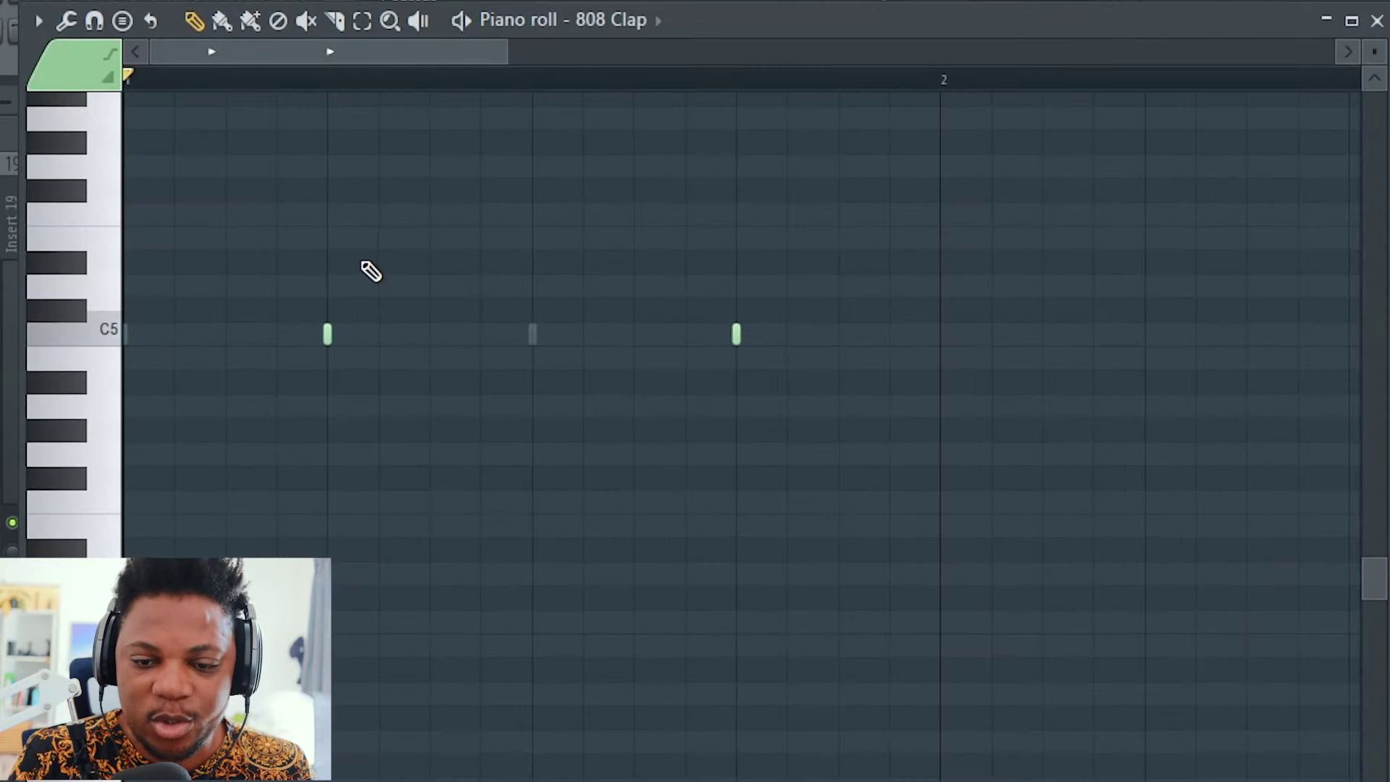
left_click_drag(855, 478, 288, 321)
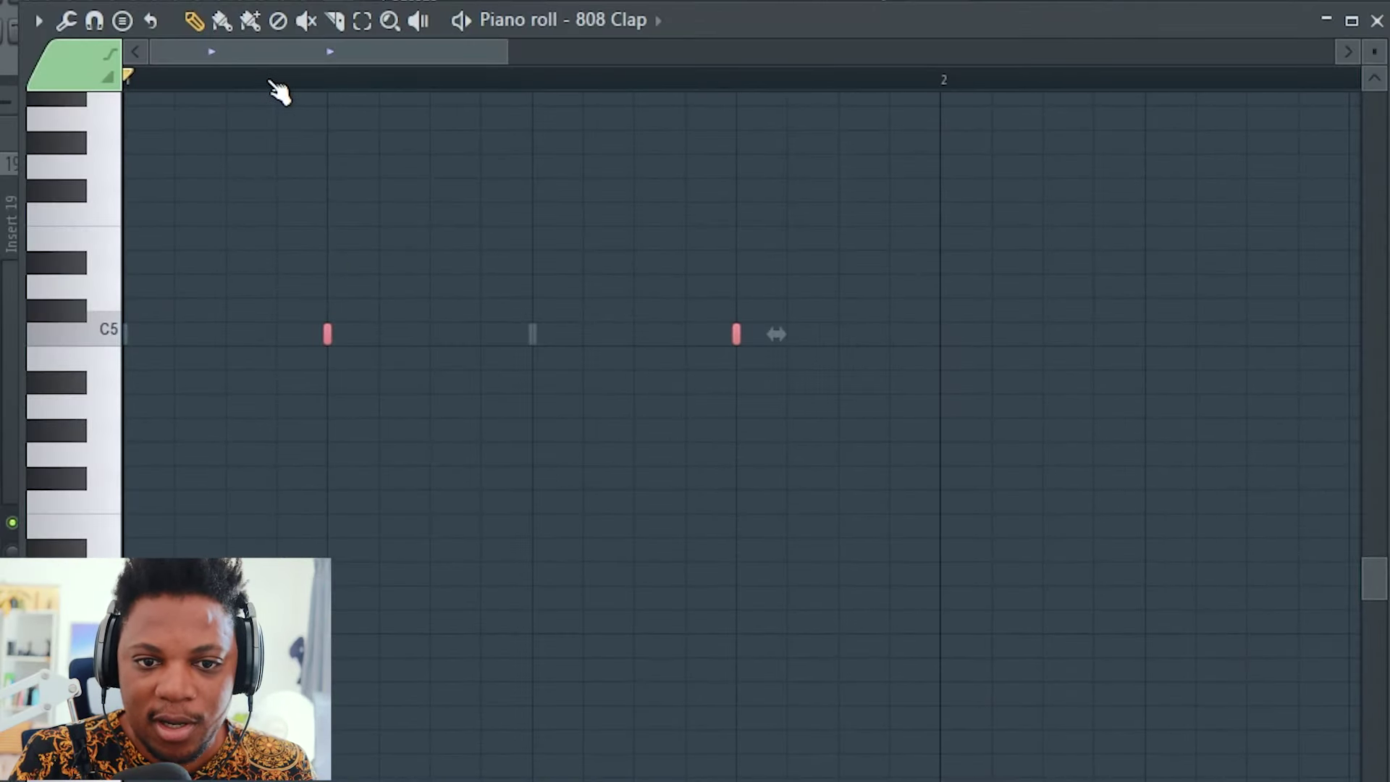
scroll(280, 93, "up", 2)
key("space")
scroll(279, 93, "down", 2)
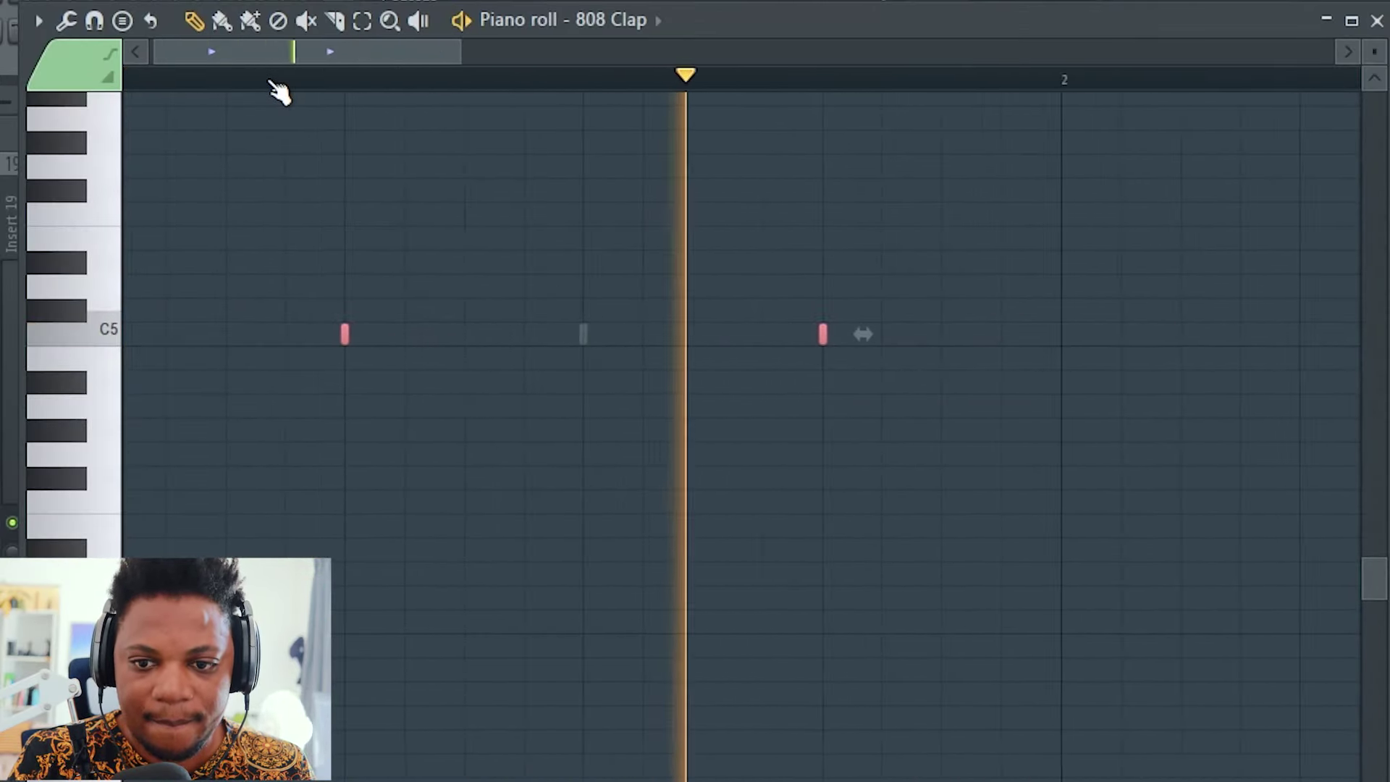
key("space")
scroll(347, 95, "up", 3)
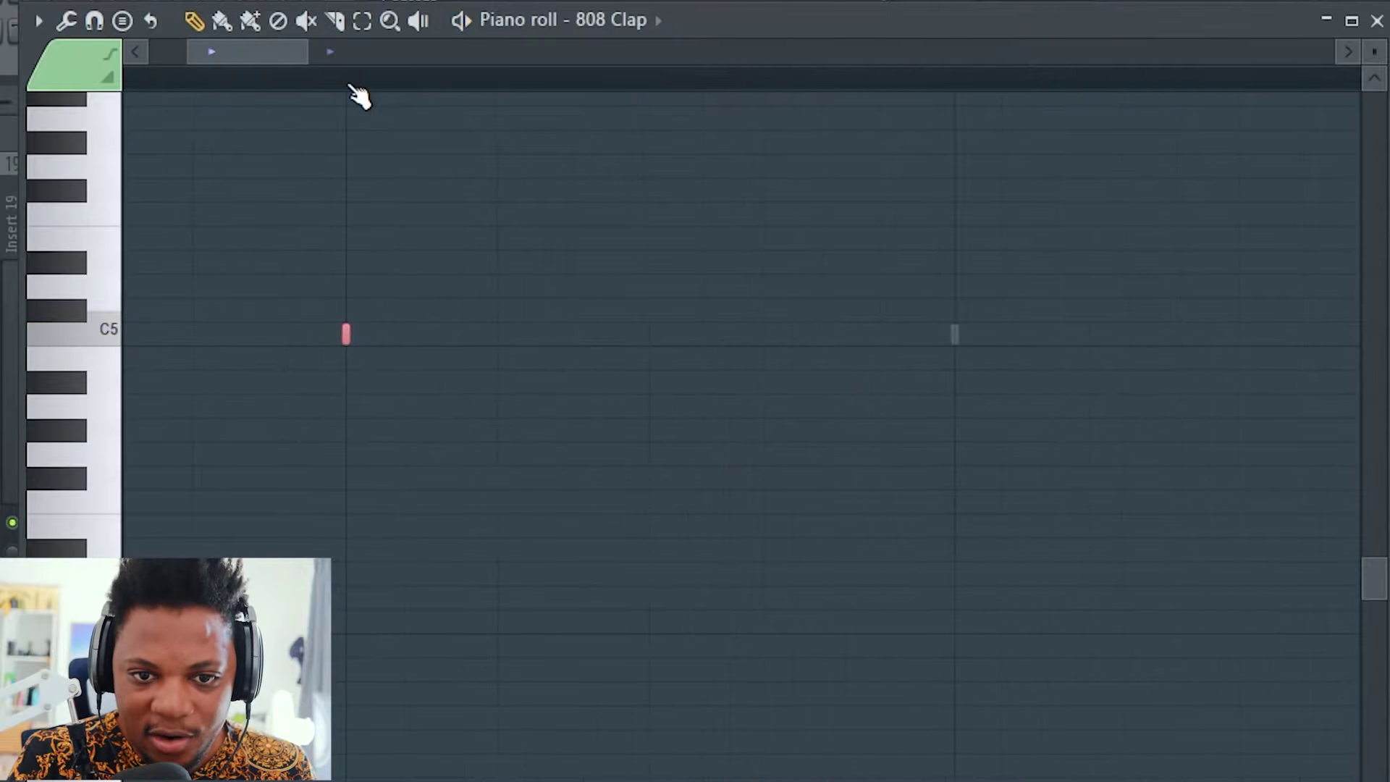
scroll(348, 102, "down", 3)
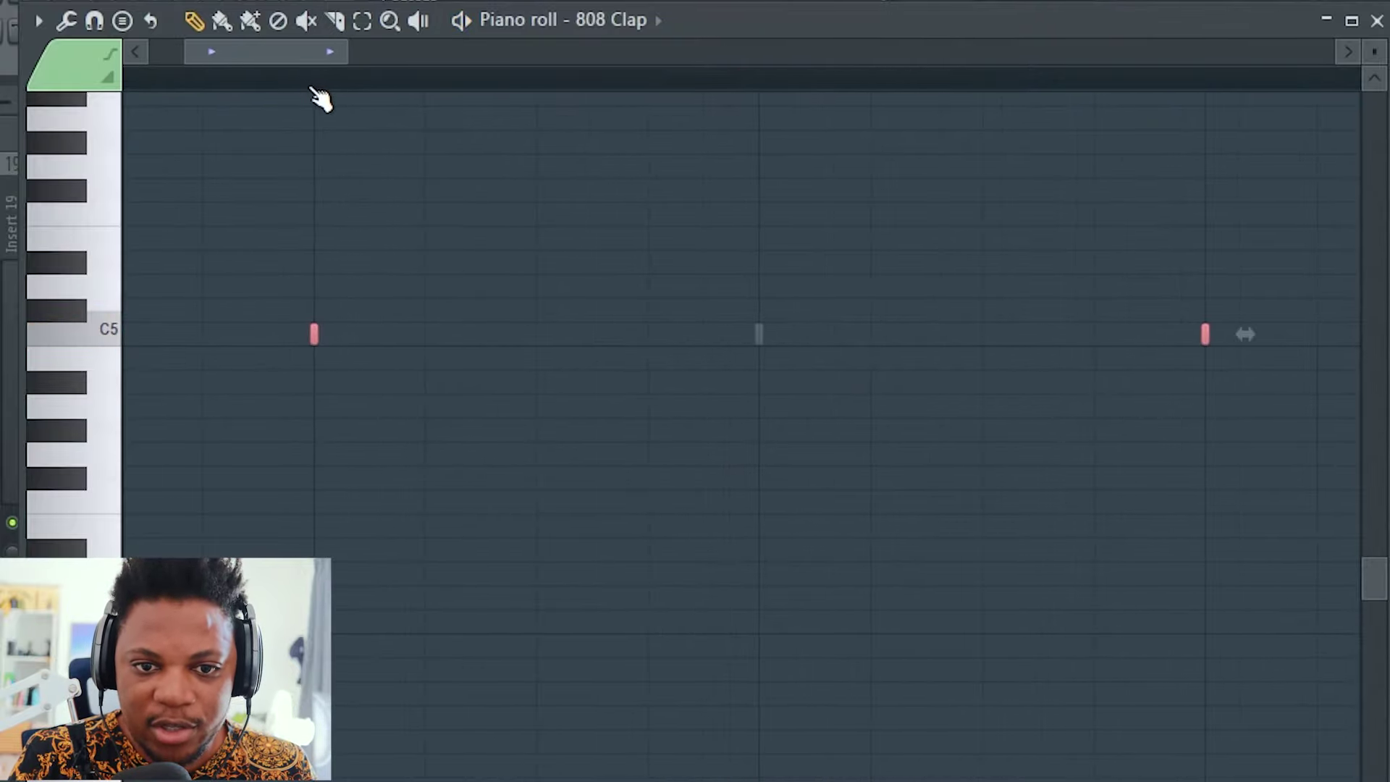
scroll(316, 99, "down", 1)
scroll(318, 85, "down", 3)
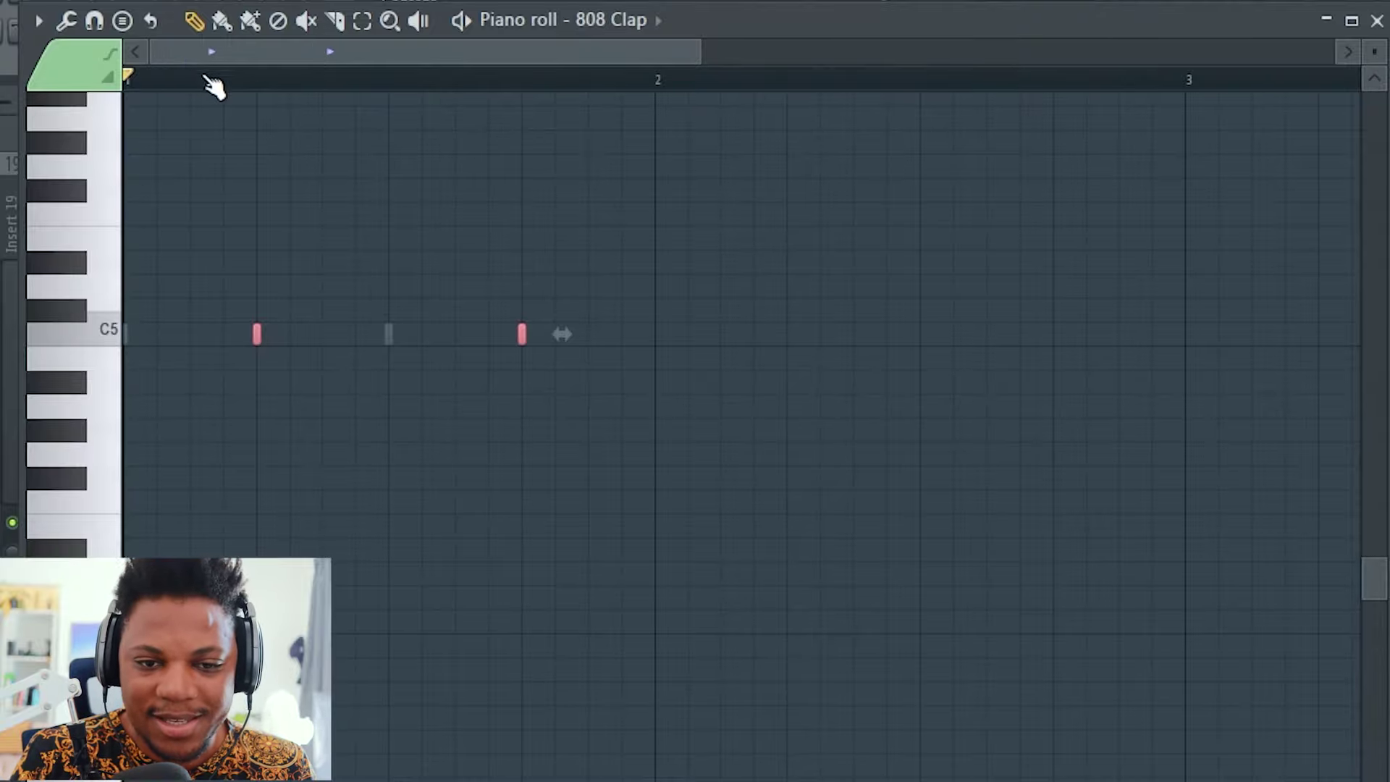
scroll(248, 90, "up", 4)
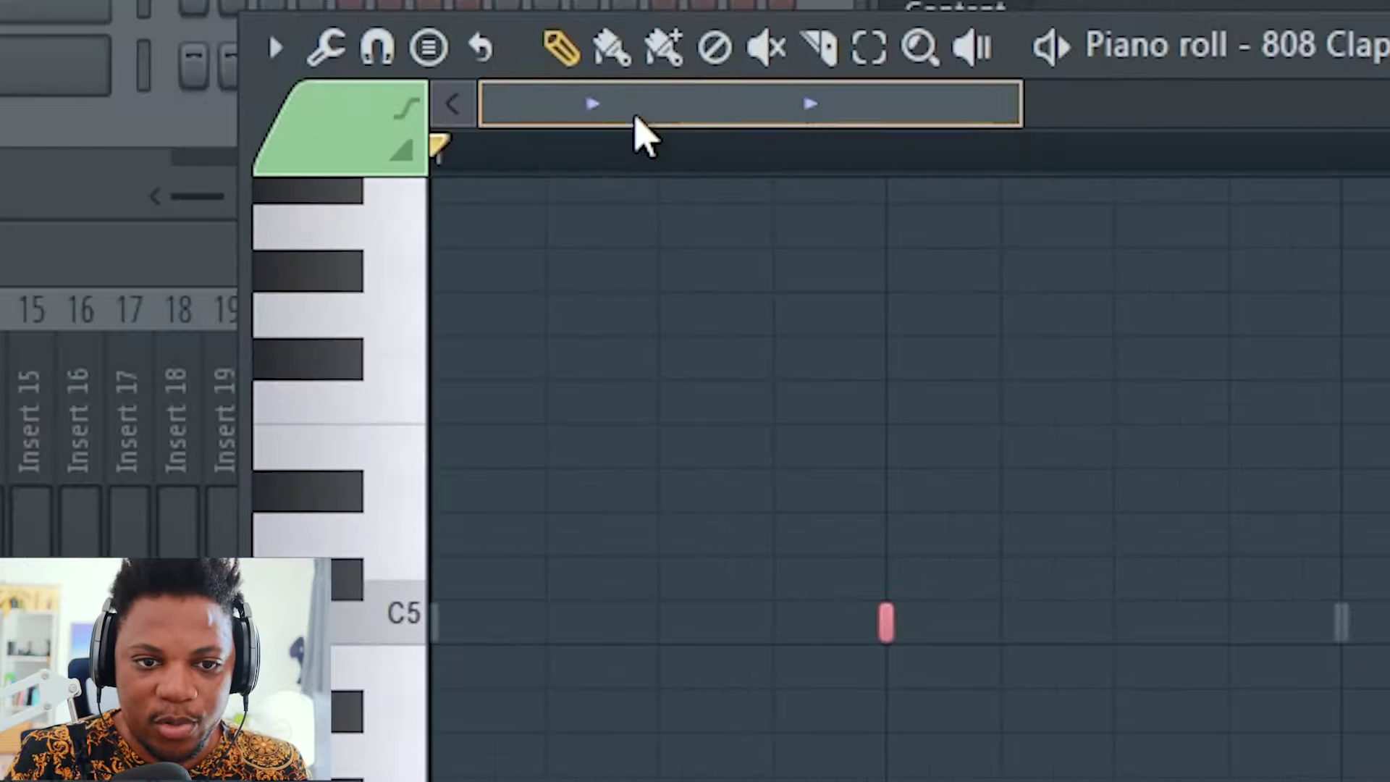
Change the snap resolution and nudge the C5 clap notes slightly earlier, off the grid.
left_click(380, 48)
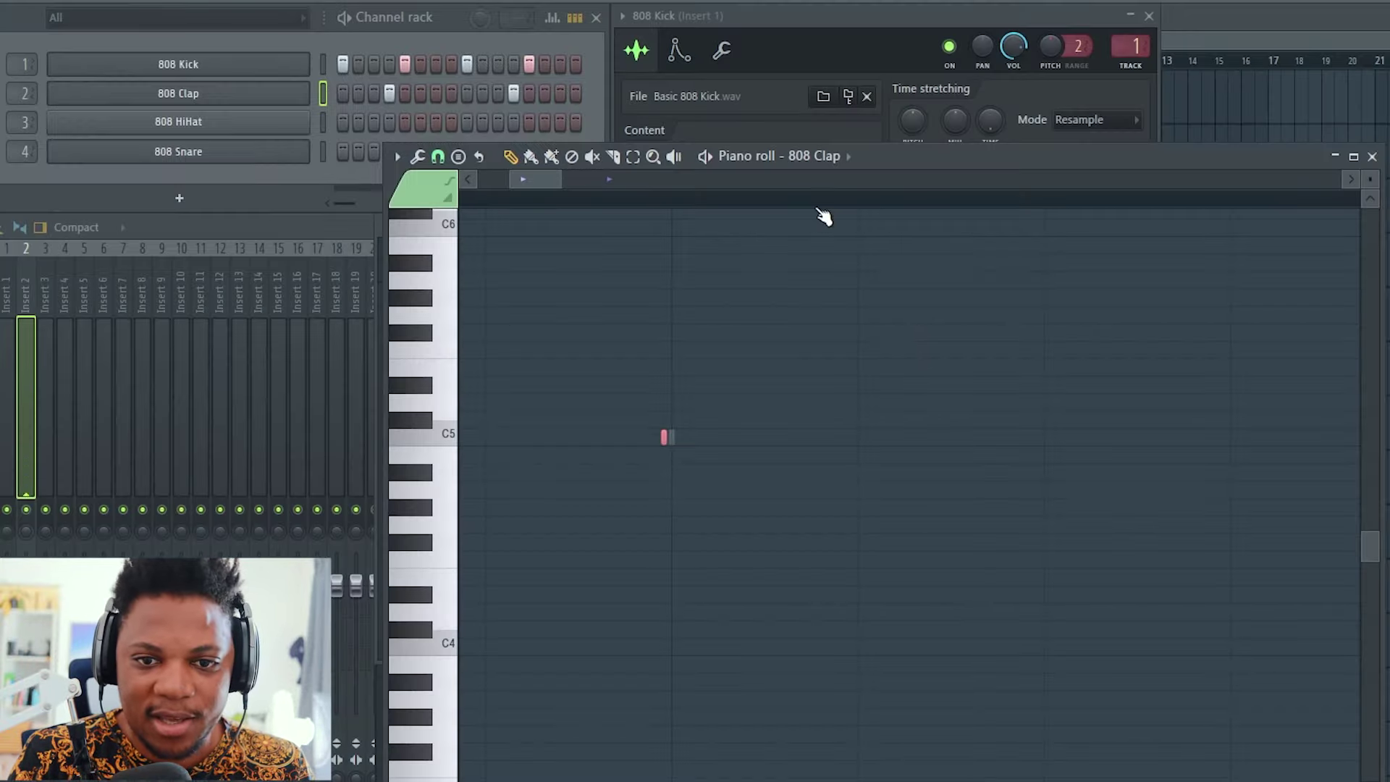
key("space")
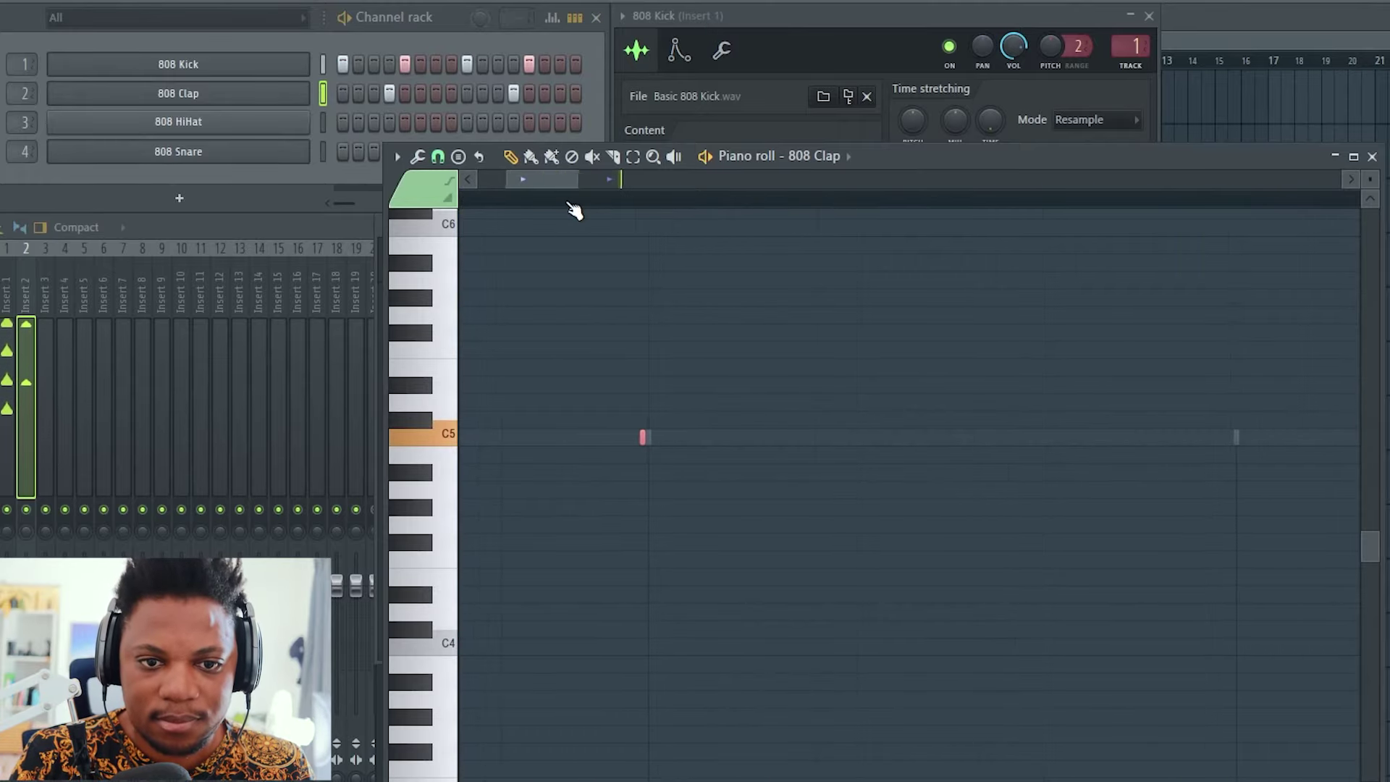
scroll(542, 182, "down", 3)
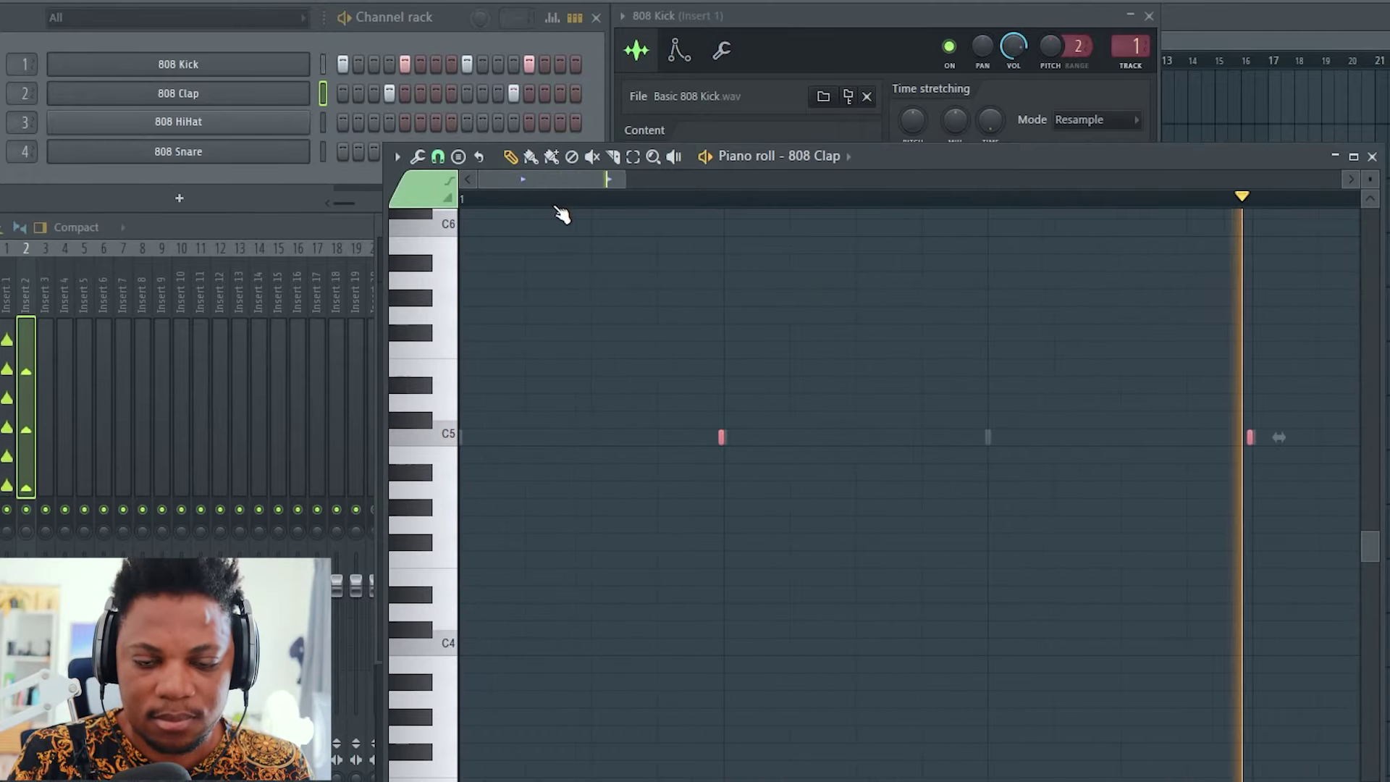
scroll(558, 214, "down", 1)
scroll(662, 212, "up", 3)
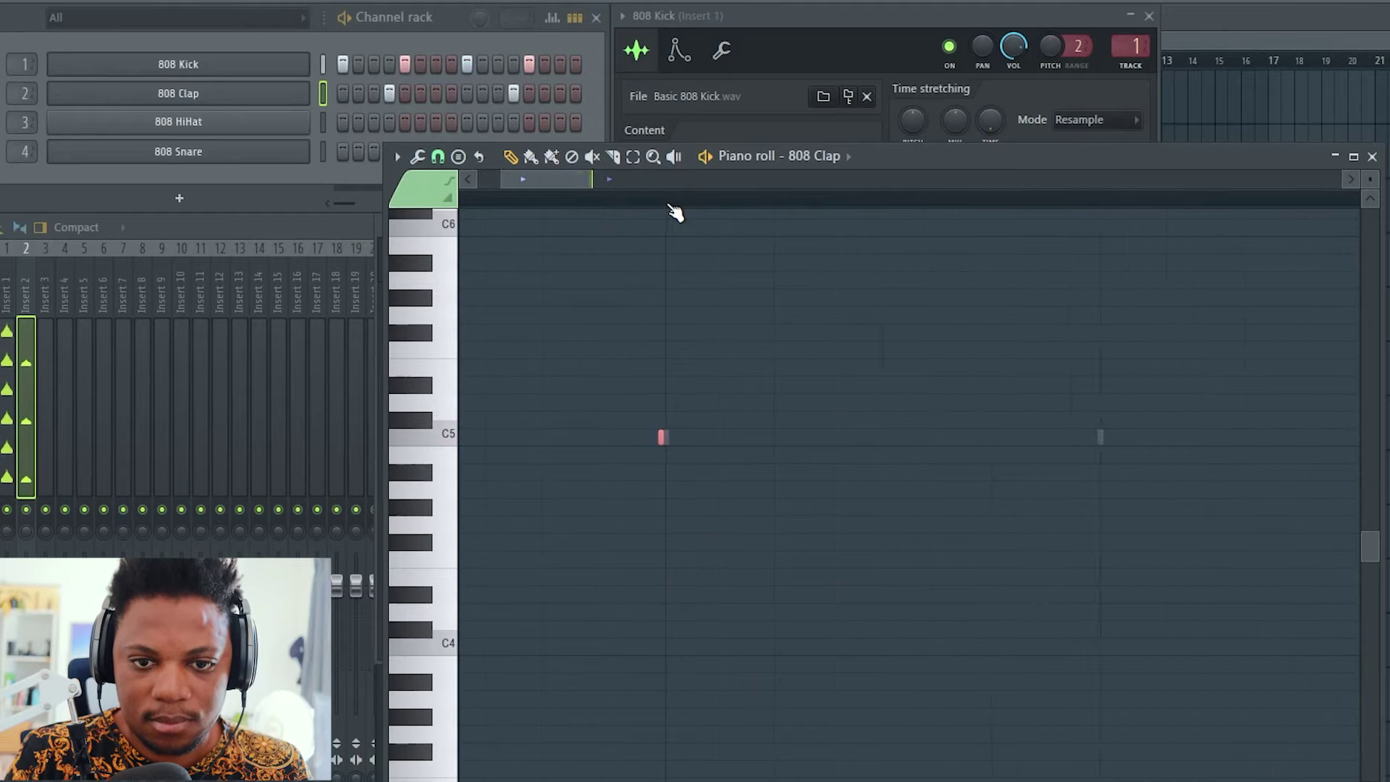
scroll(675, 213, "down", 3)
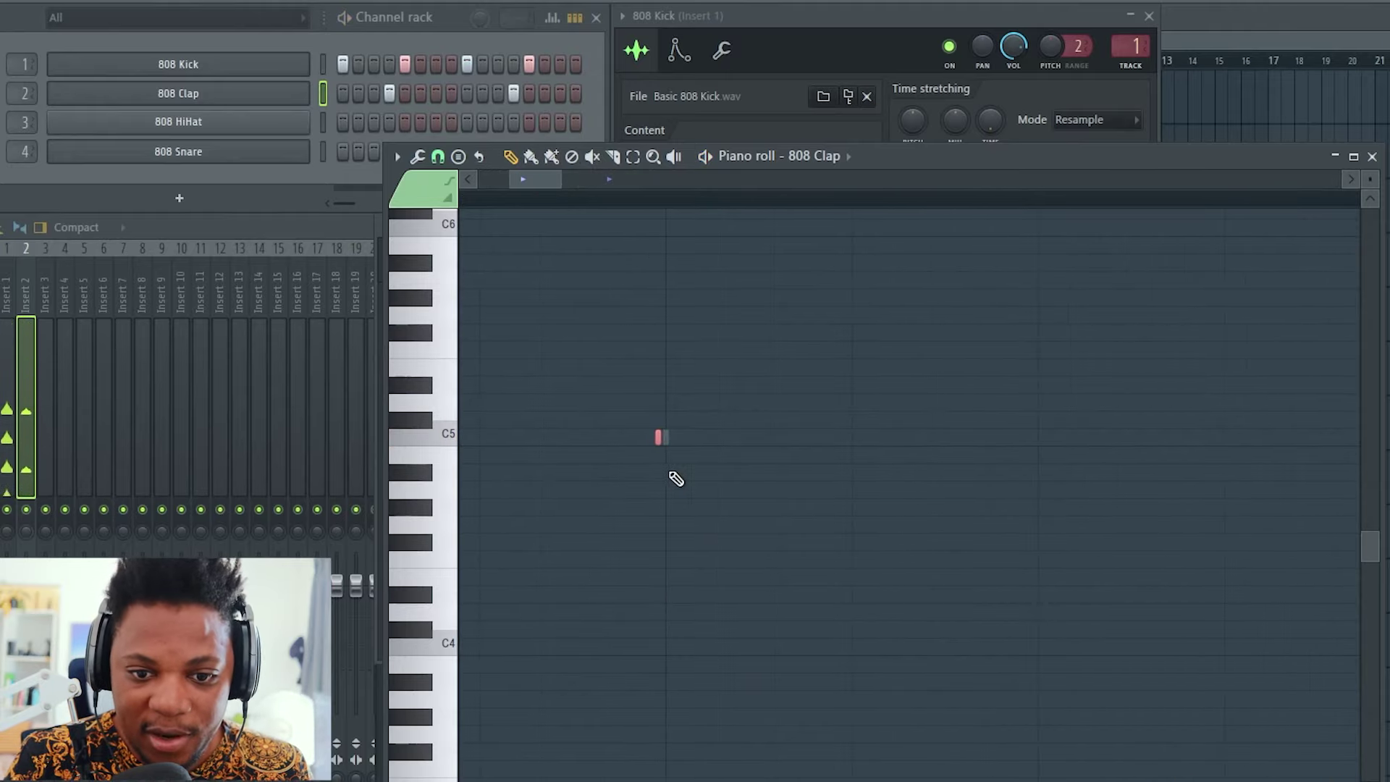
left_click_drag(661, 437, 667, 441)
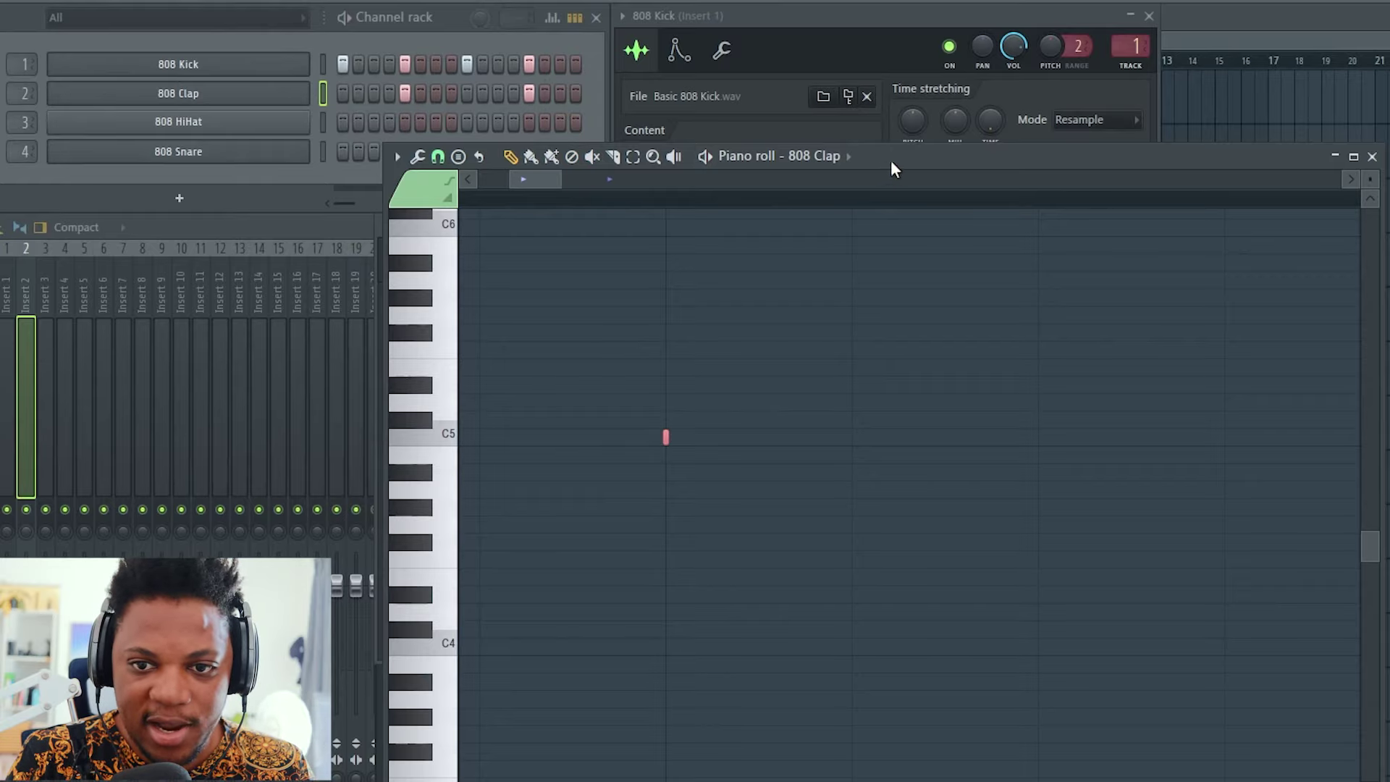
scroll(615, 209, "down", 1)
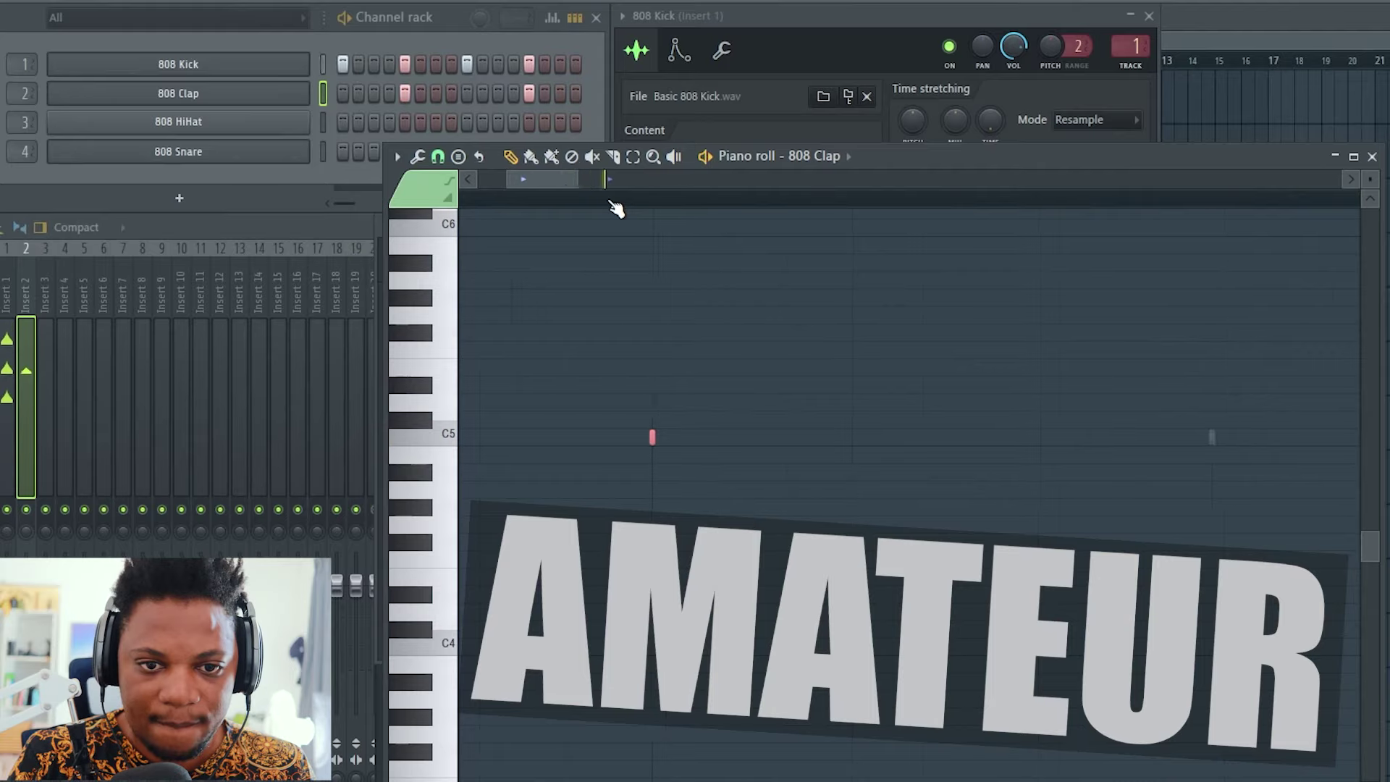
scroll(540, 183, "up", 2)
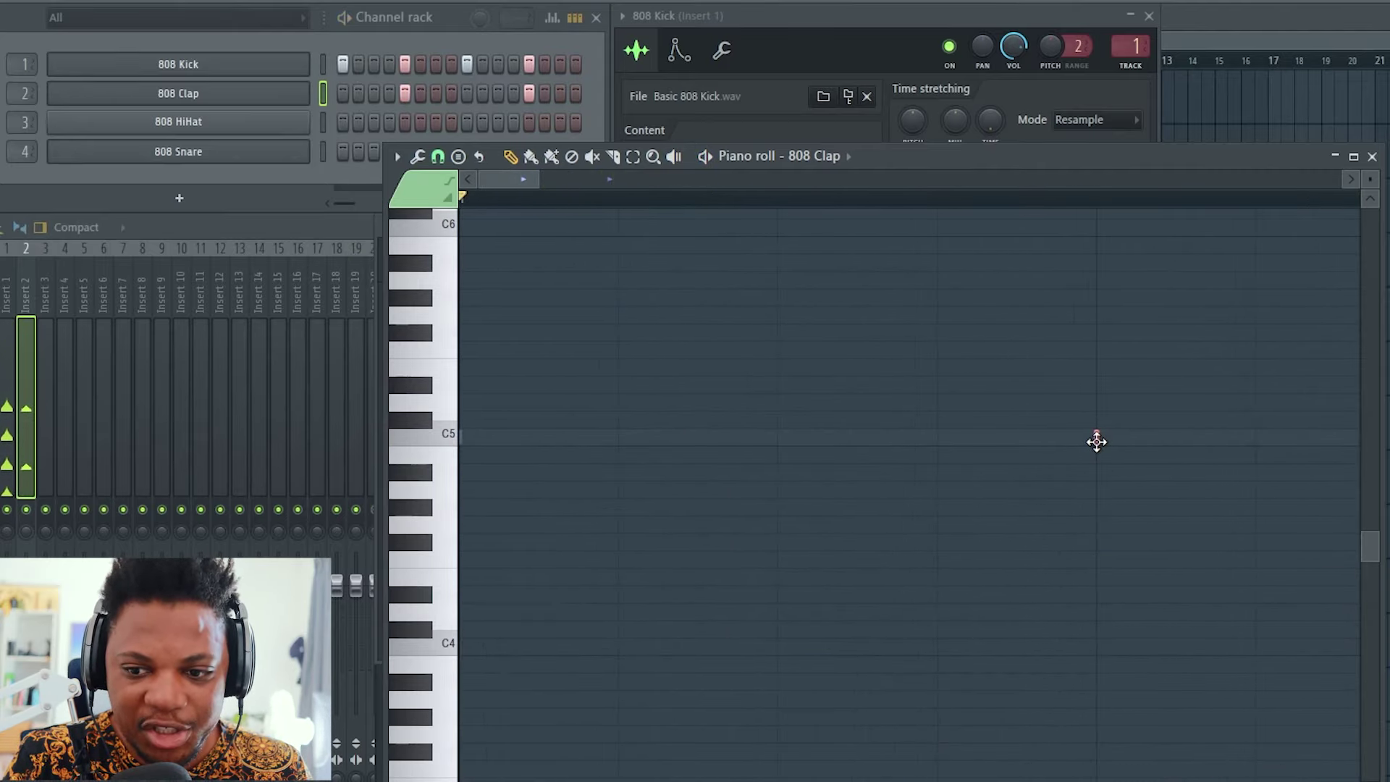
scroll(545, 216, "down", 1)
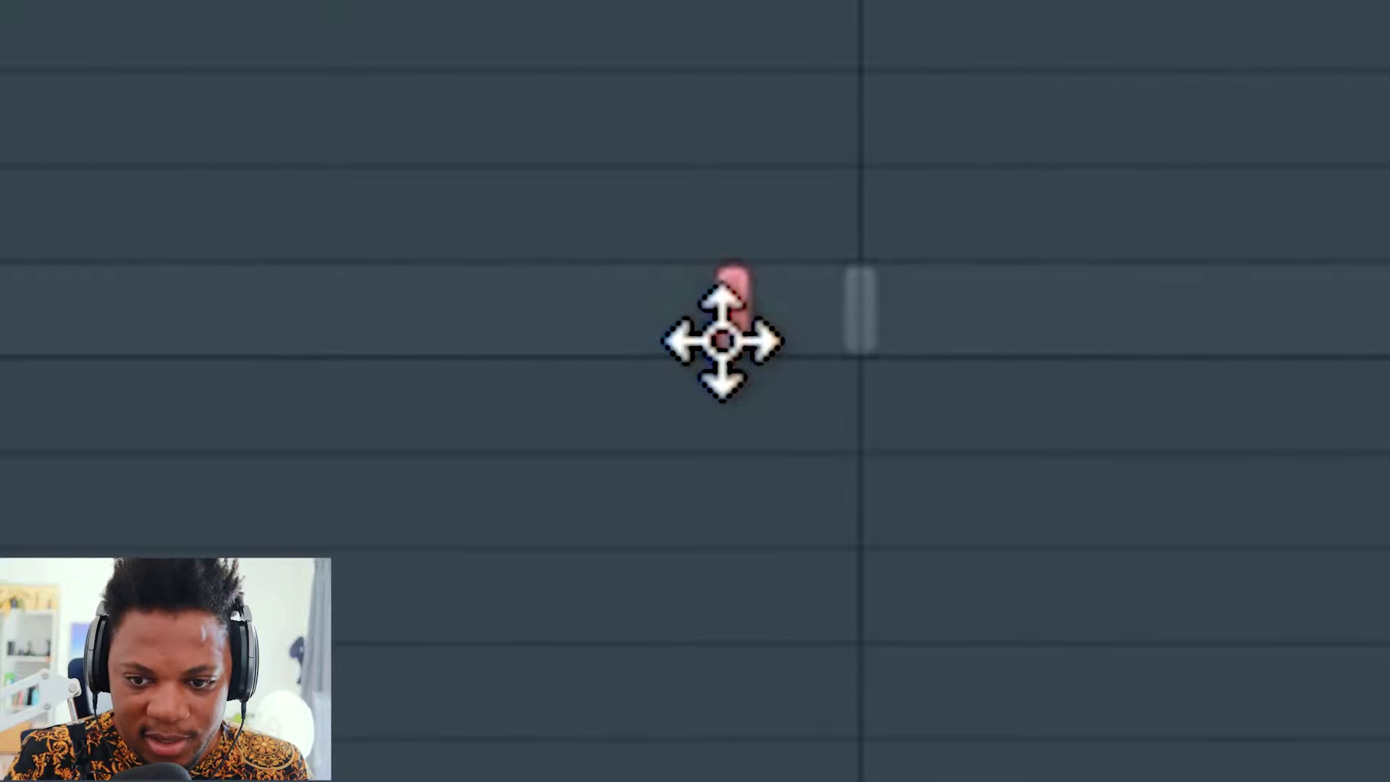
left_click_drag(722, 340, 760, 340)
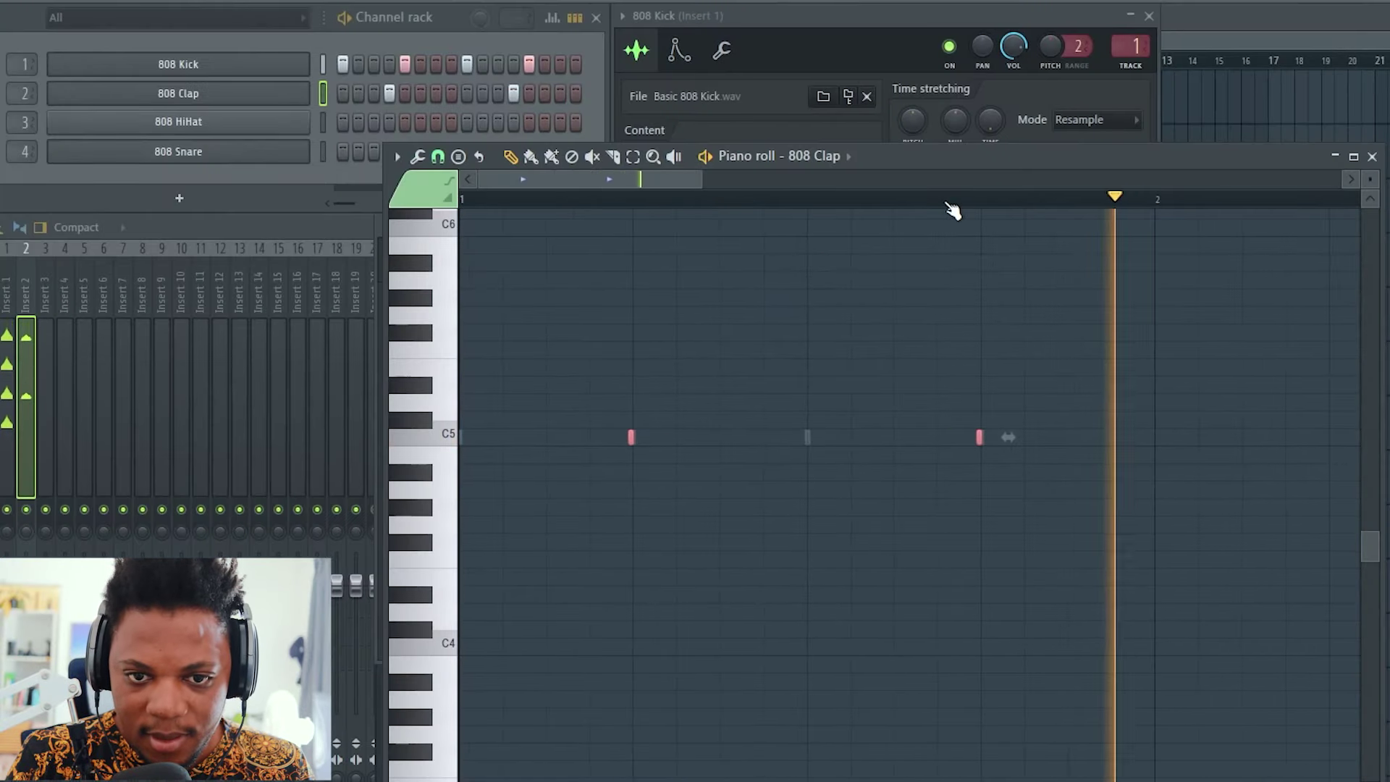
scroll(535, 178, "down", 2)
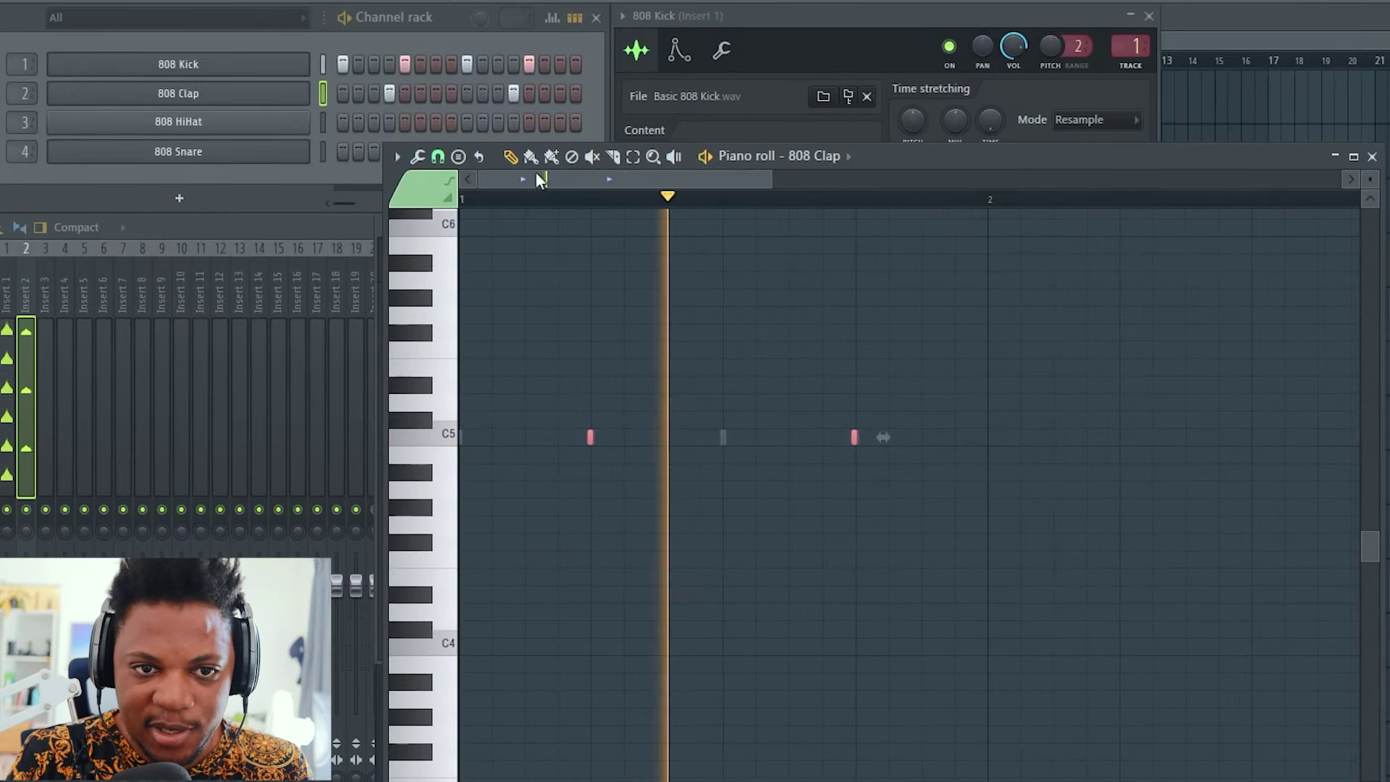
Drag the Clap 11 sample from the Browser into a new channel below 808 Clap.
left_click(446, 18)
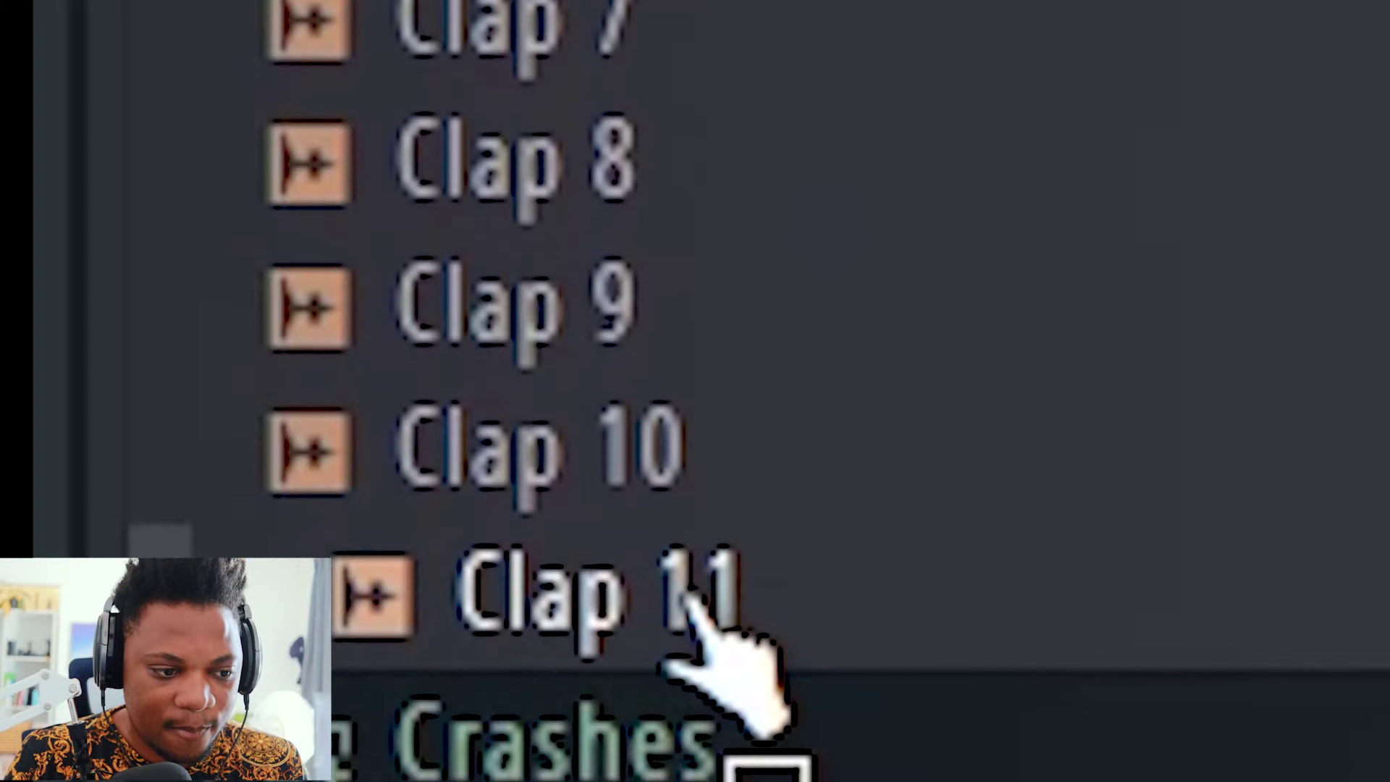
left_click_drag(684, 496, 465, 278)
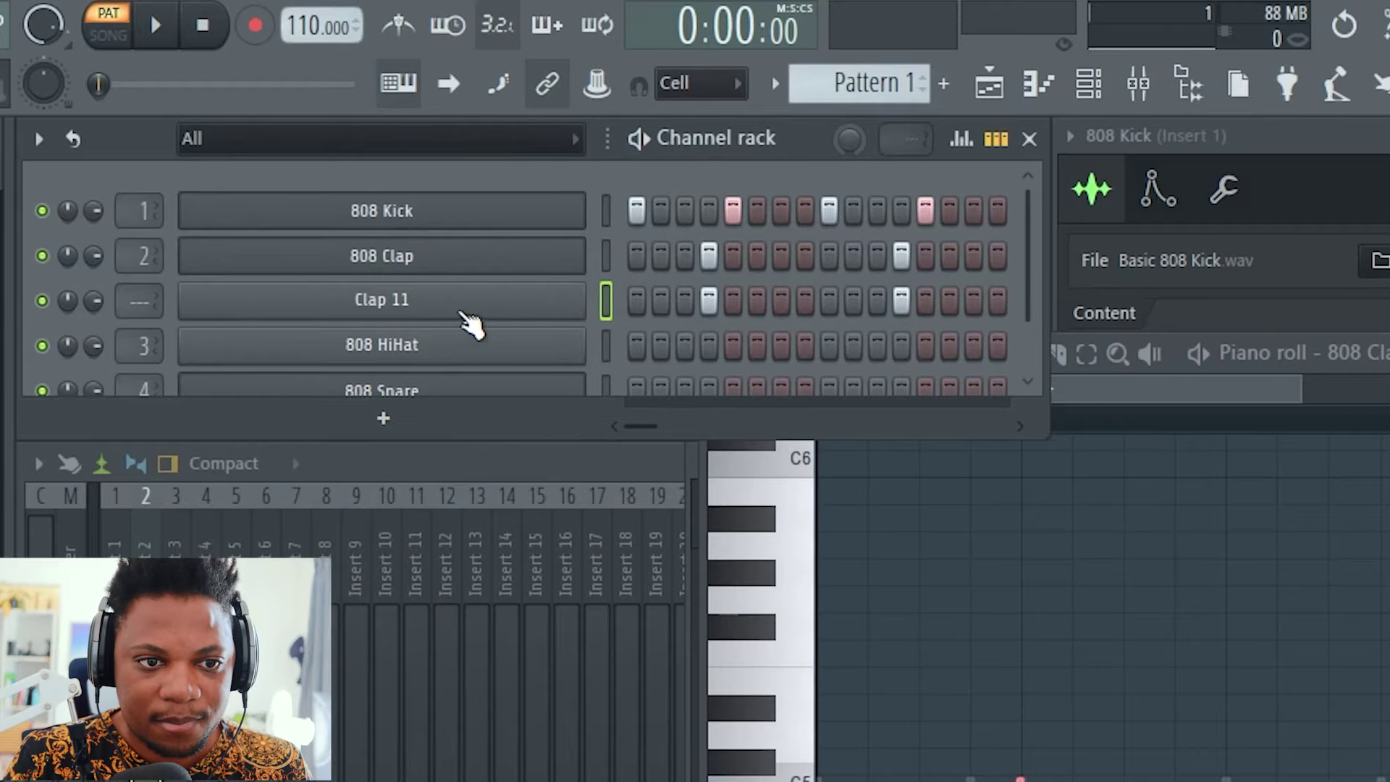
Open Clap 11 in the piano roll, select both C5 notes, and turn off grid snapping.
right_click(579, 291)
left_click(701, 298)
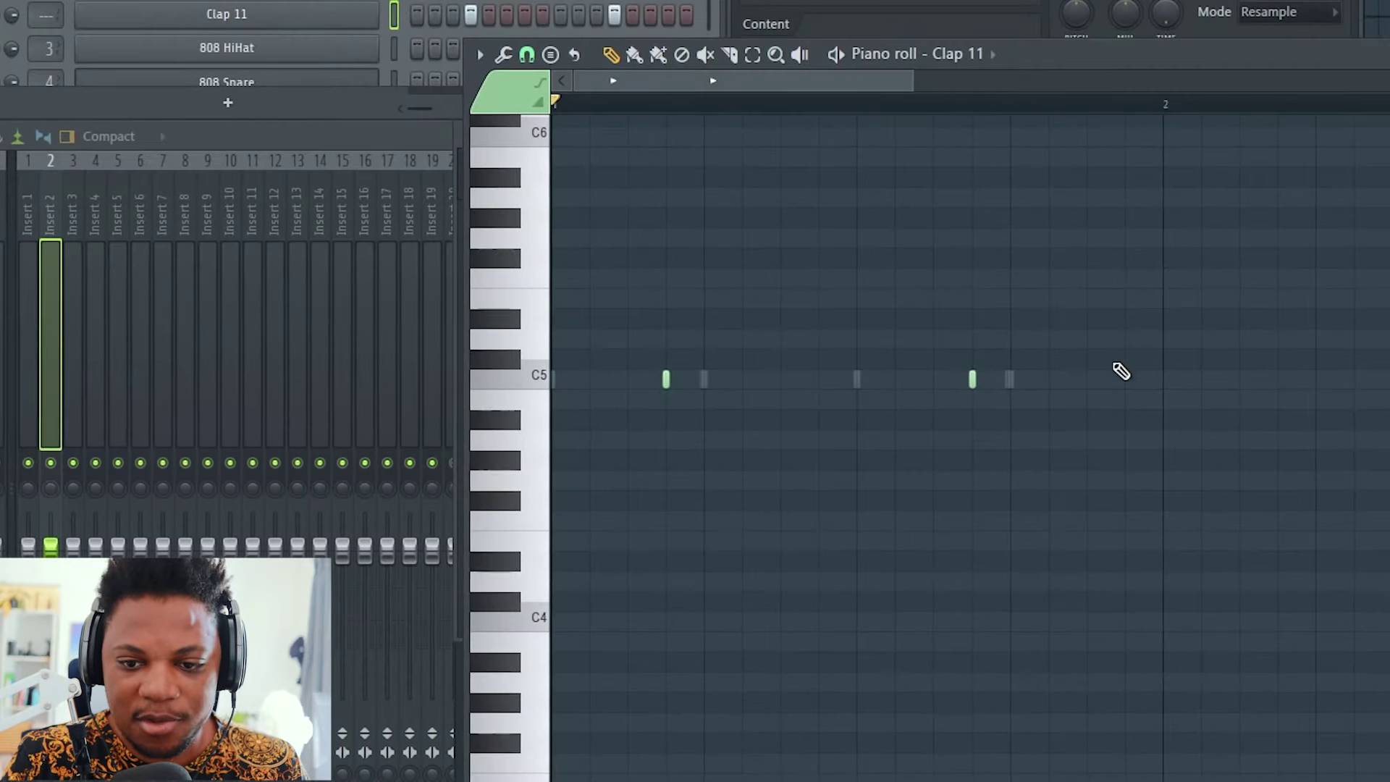
left_click_drag(1075, 470, 651, 312)
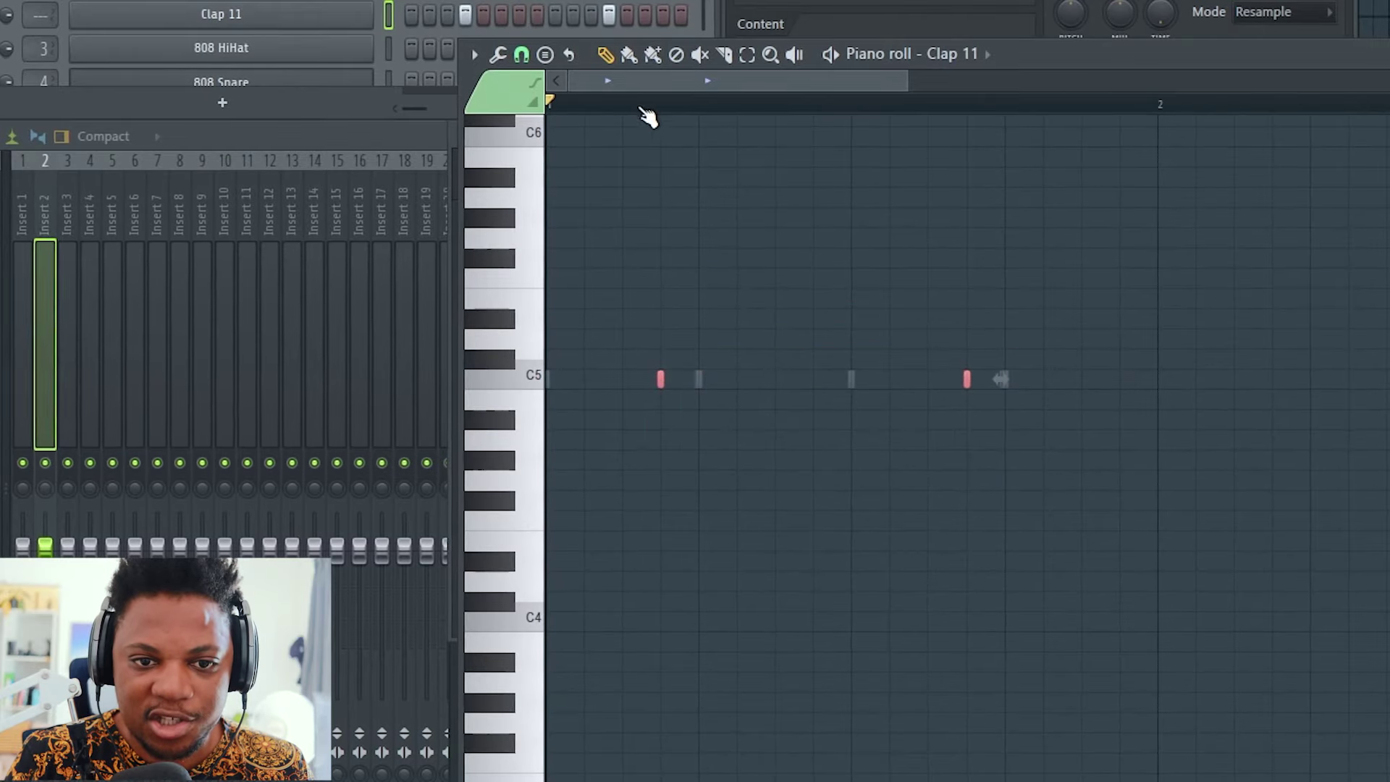
scroll(652, 120, "up", 6)
left_click_drag(658, 77, 630, 76)
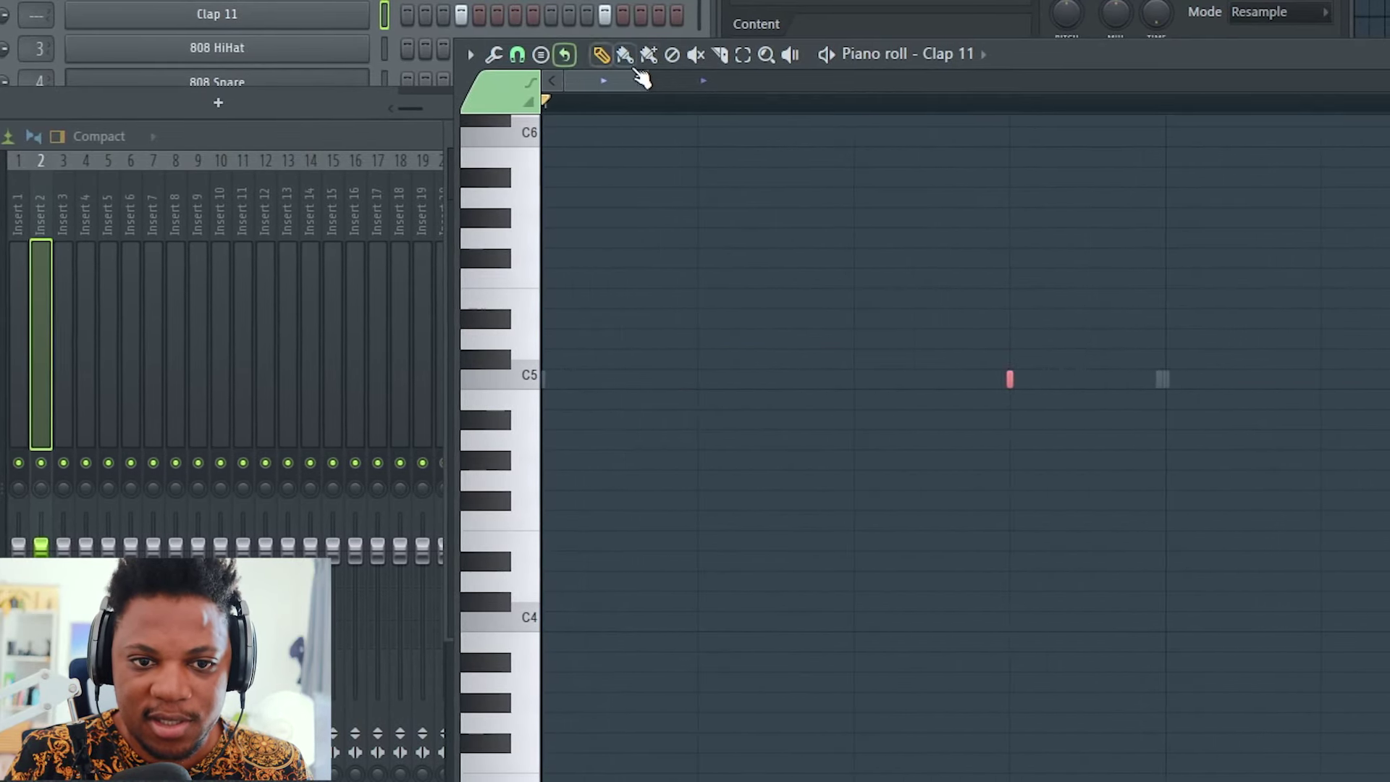
left_click(516, 54)
left_click(549, 155)
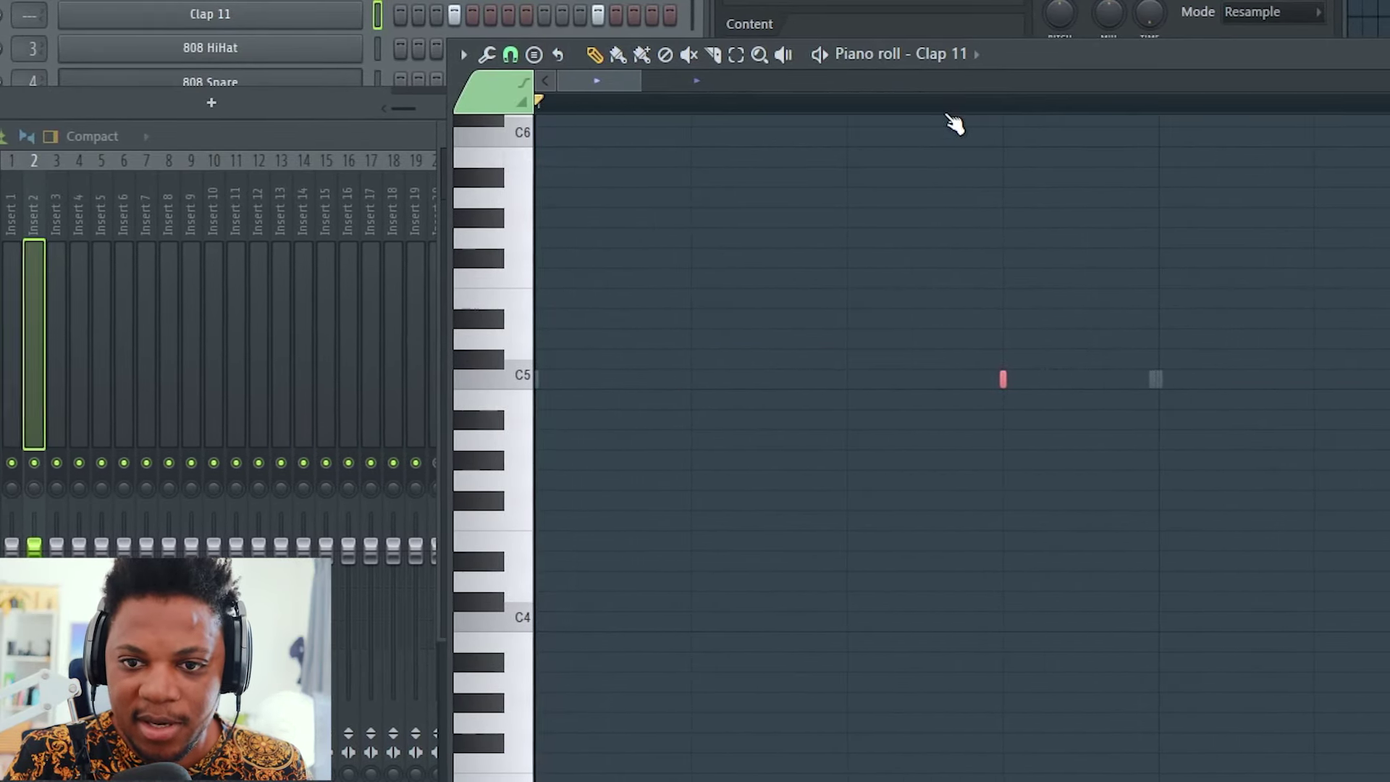
Nudge the C5 clap notes slightly off the grid, checking their timing with playback.
key("space")
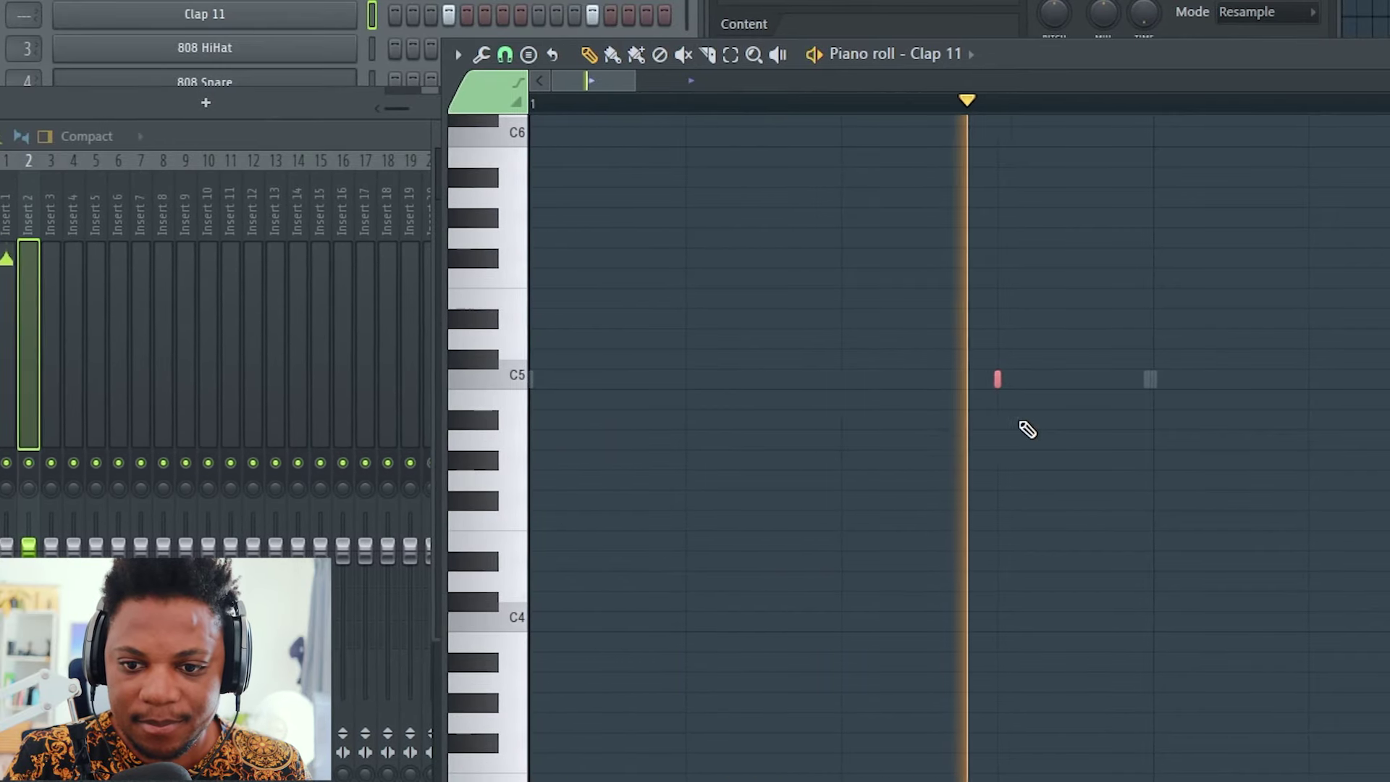
key("space")
left_click_drag(995, 379, 1037, 384)
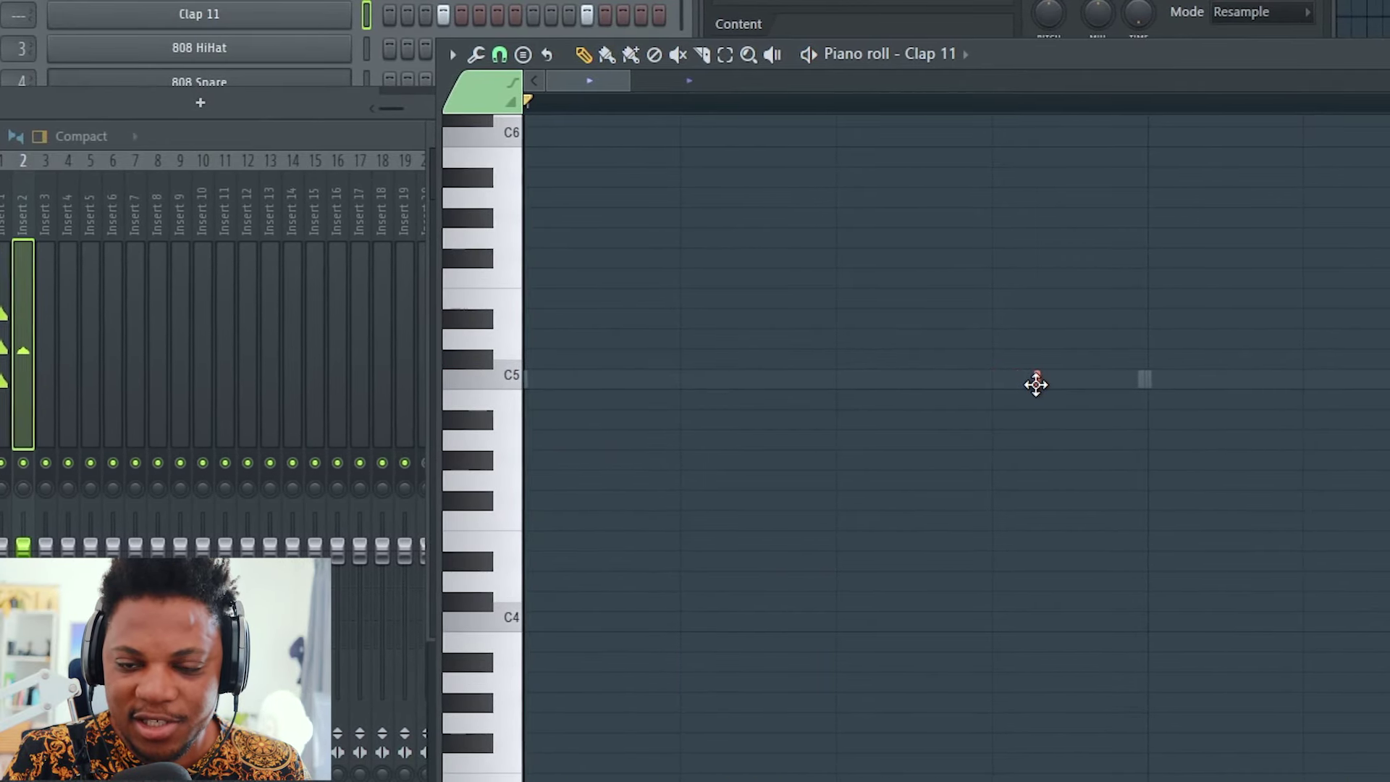
scroll(1055, 118, "up", 1)
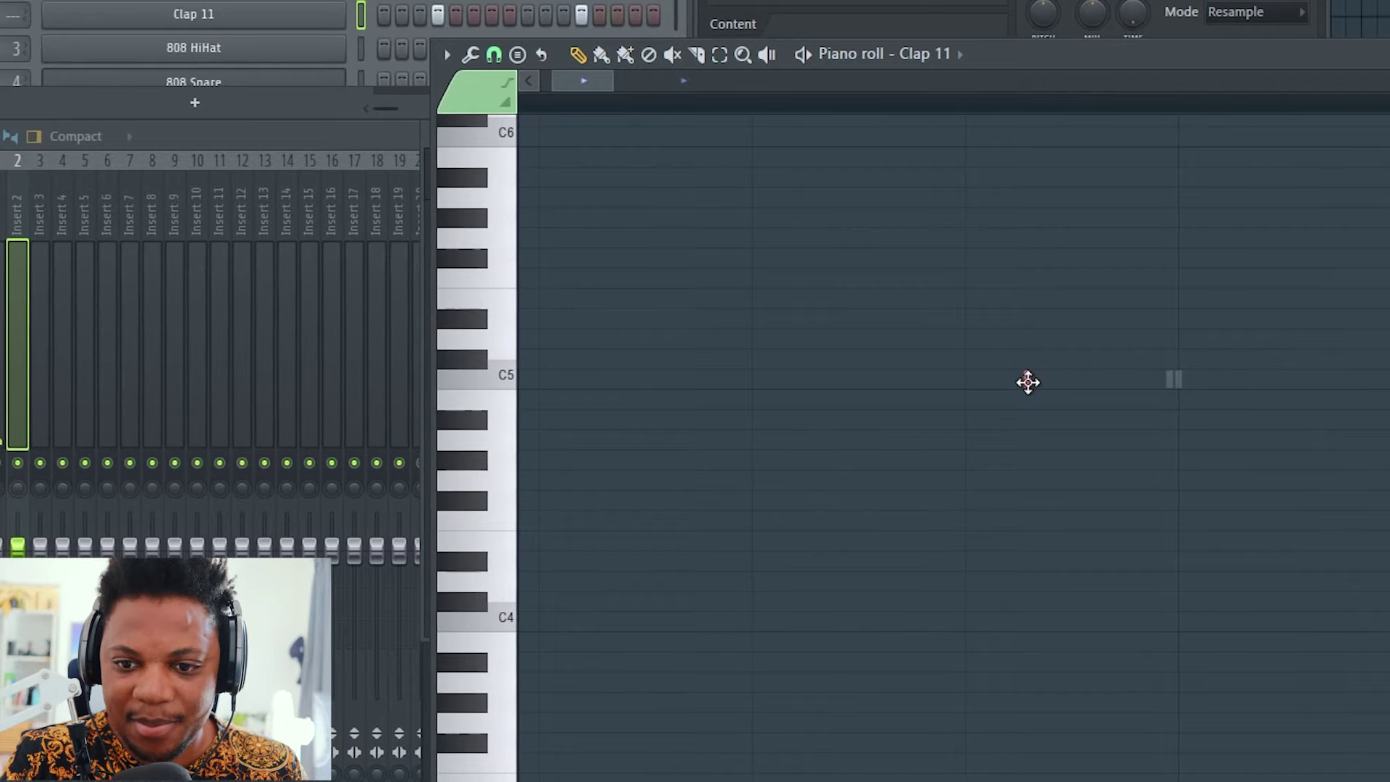
key("space")
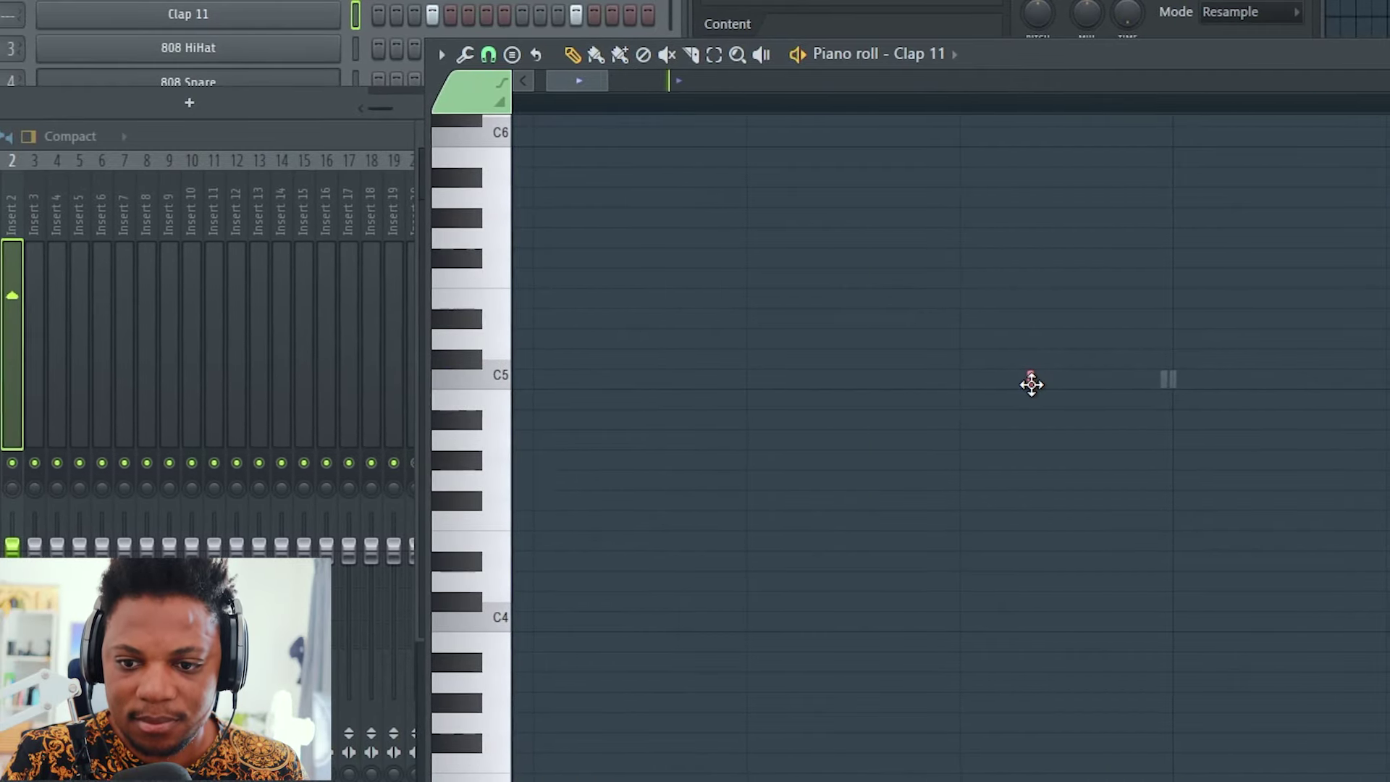
left_click_drag(1032, 384, 1048, 383)
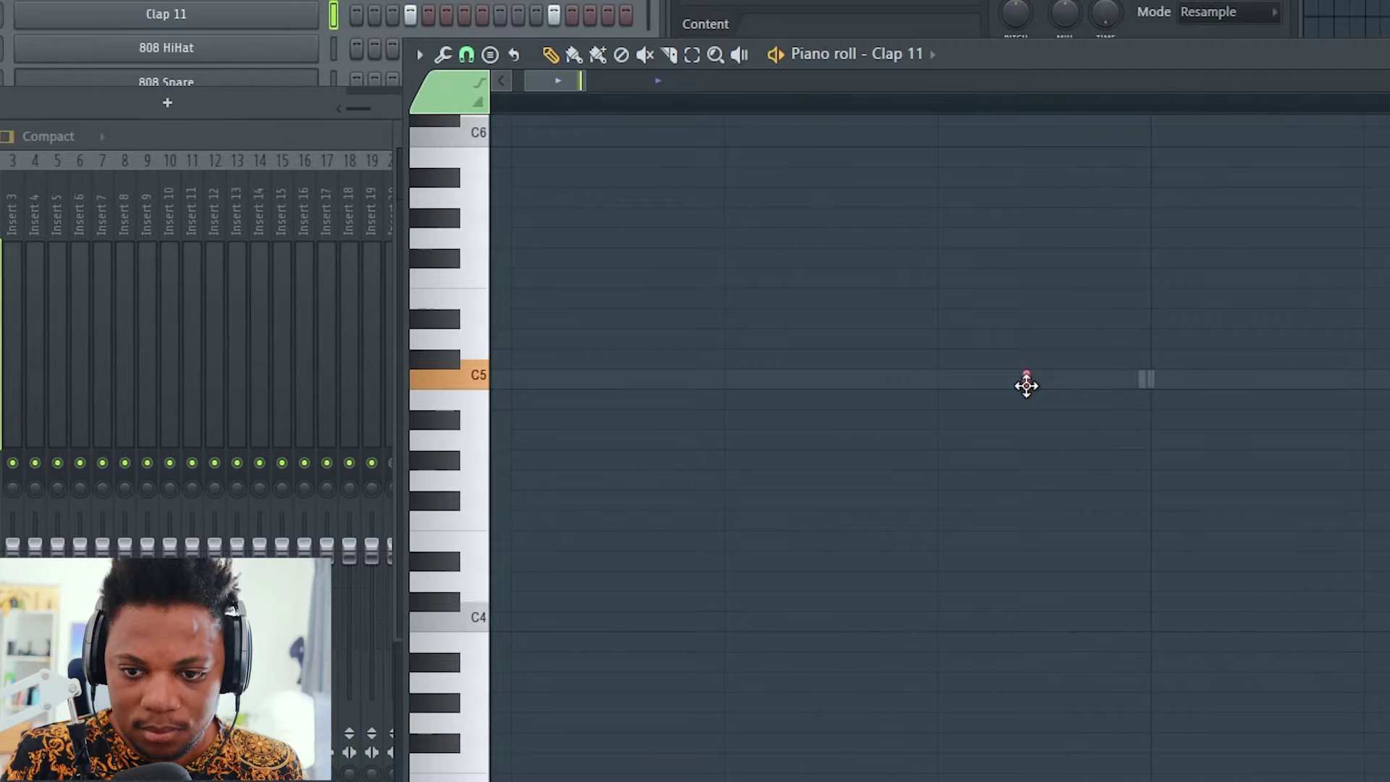
scroll(819, 114, "down", 3)
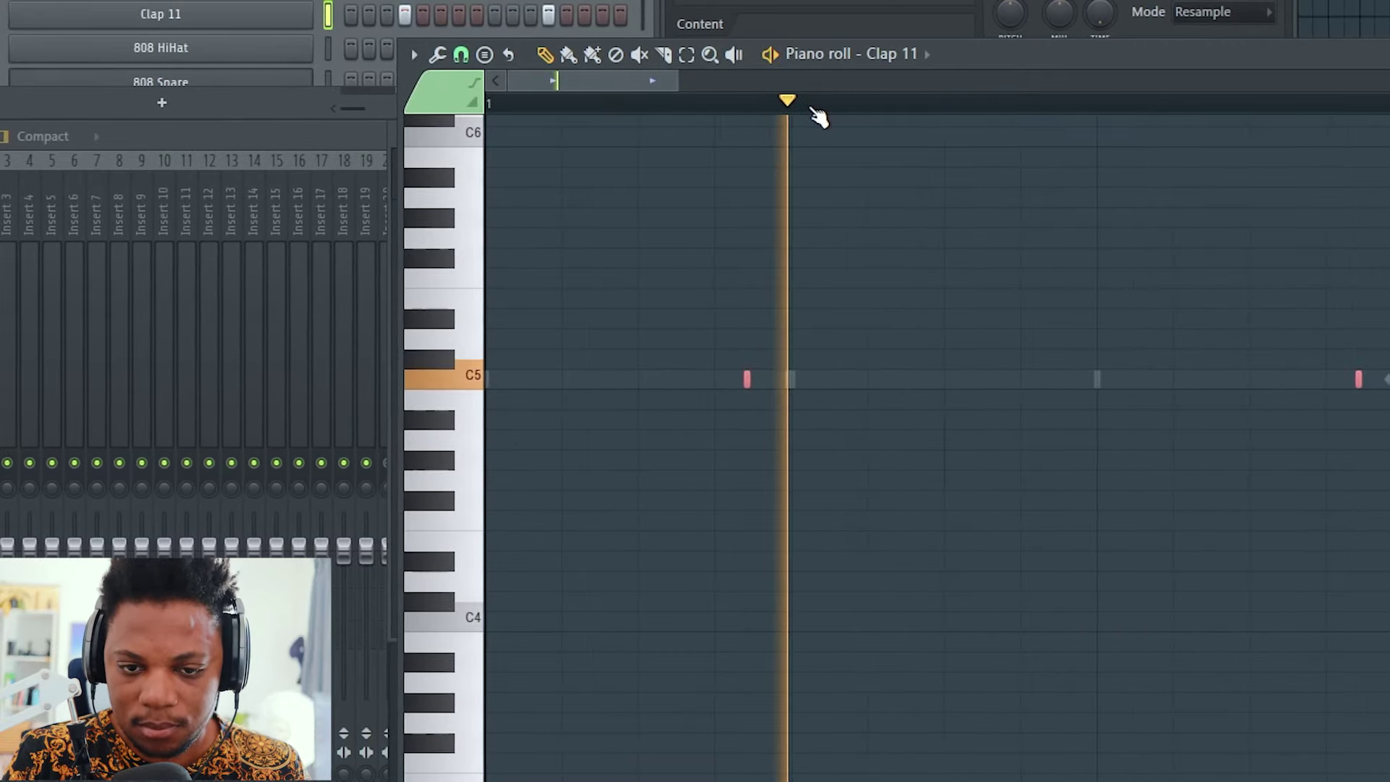
key("F6")
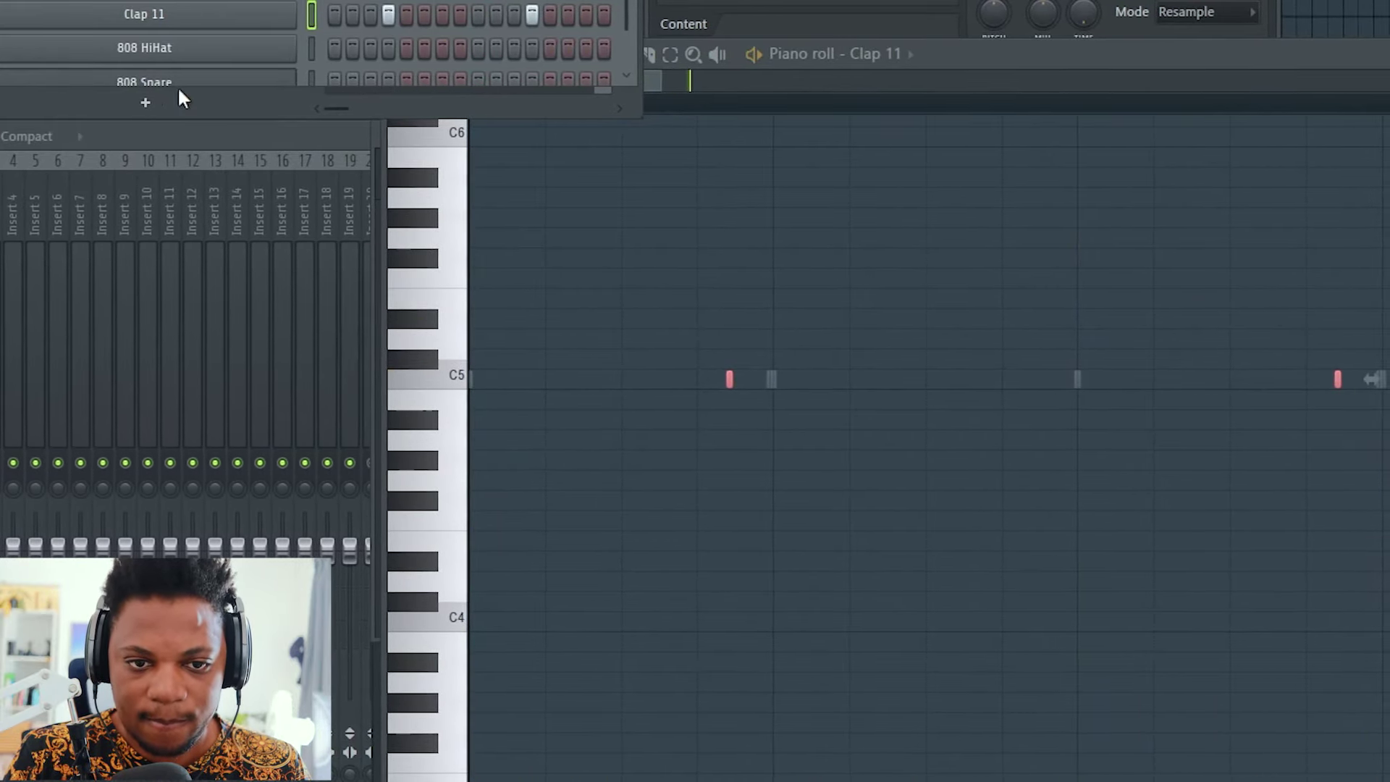
key("space")
Open the Clap 11 and 808 Clap channel settings and preview the 808 Clap sample.
left_click(217, 16)
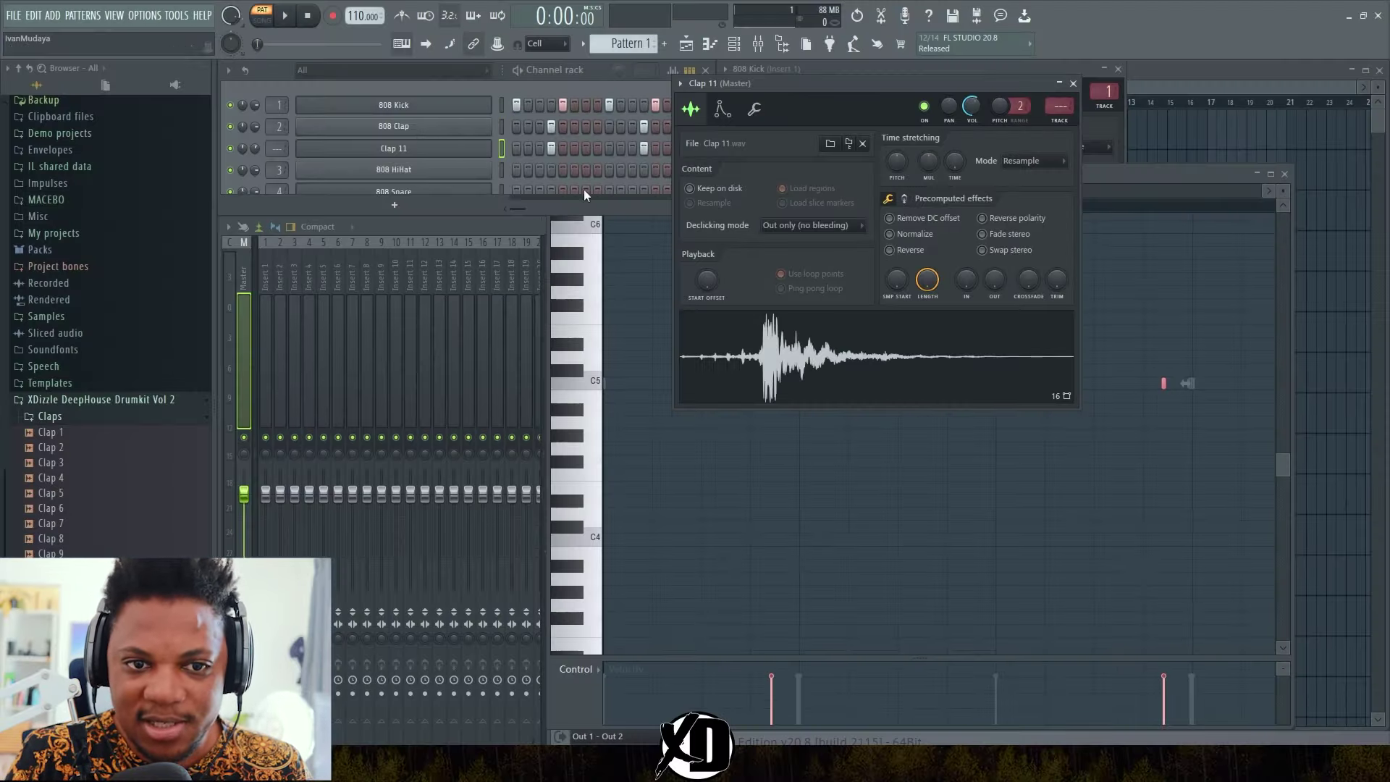
left_click(430, 128)
left_click_drag(693, 227, 1025, 161)
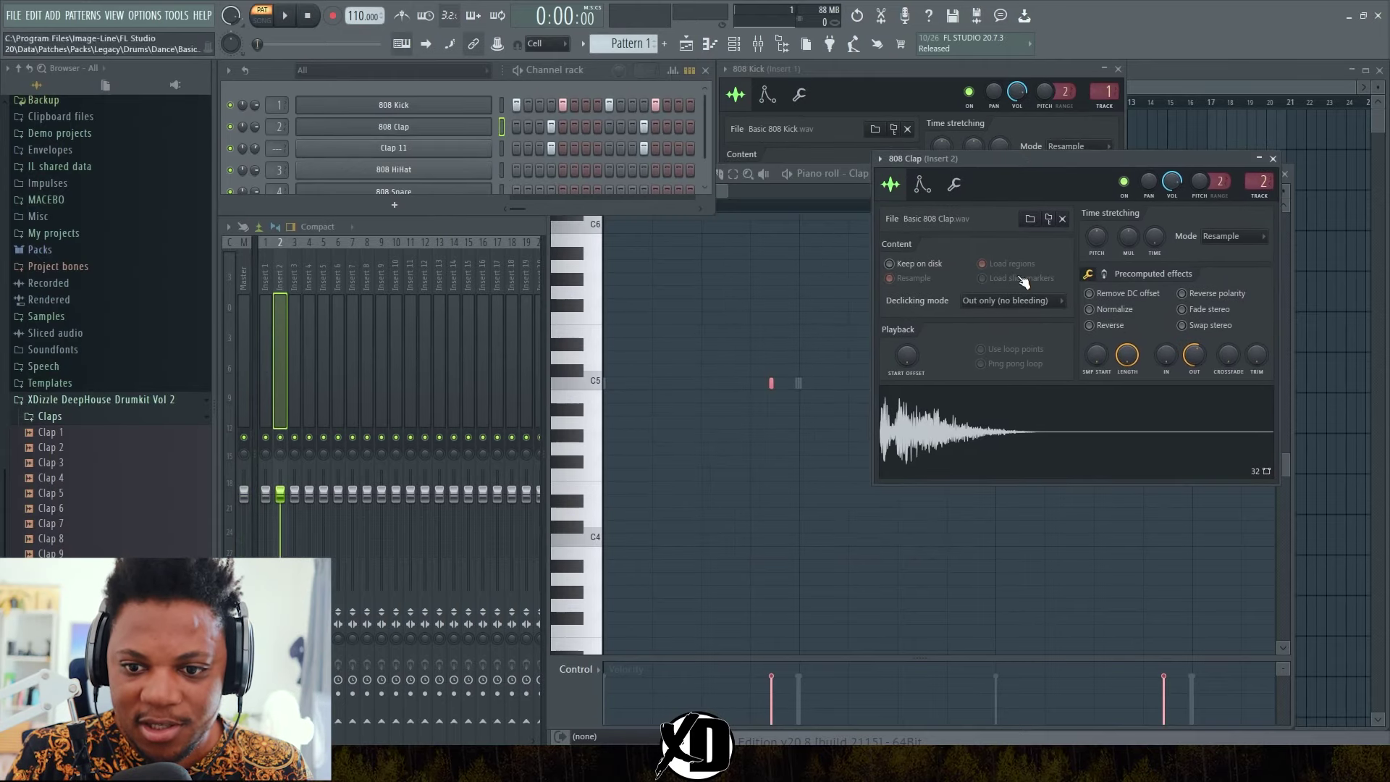
left_click(973, 404)
left_click(730, 197)
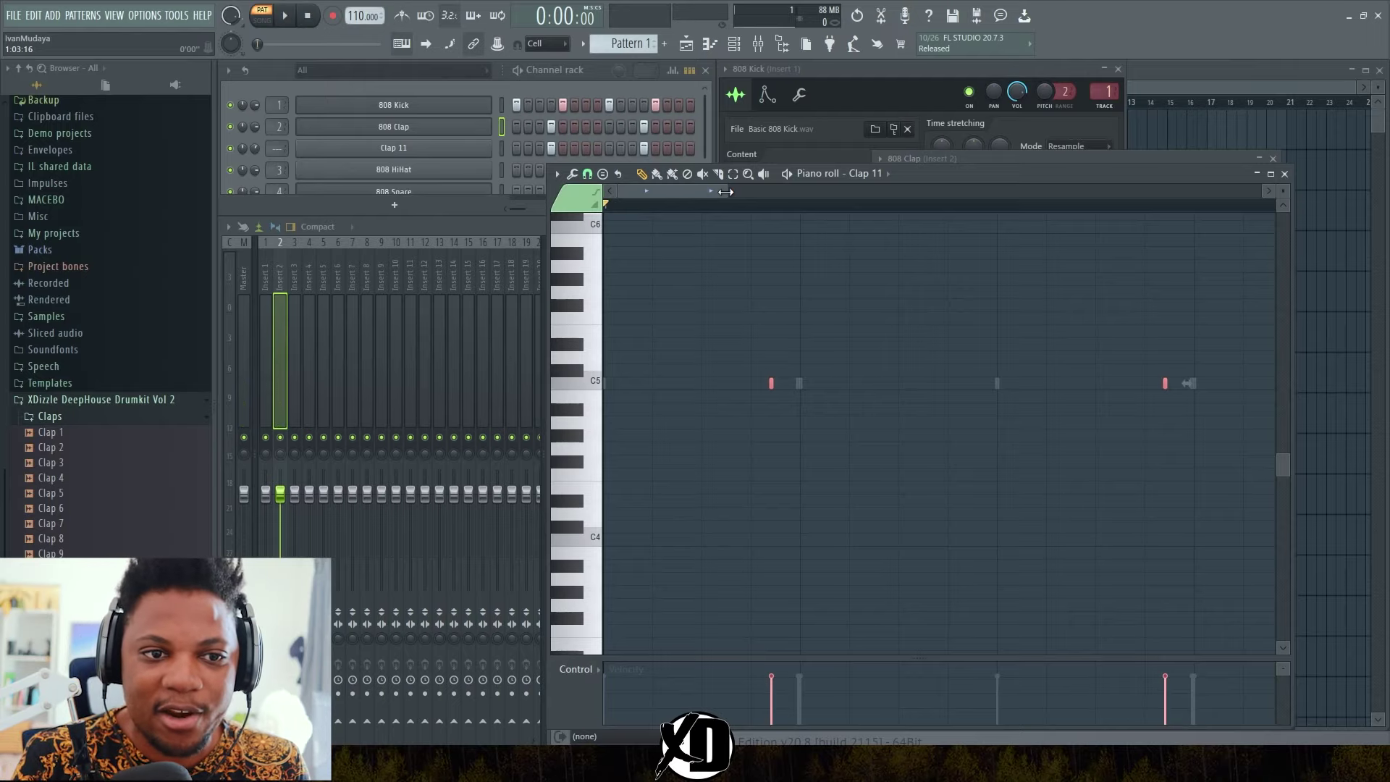
Play the layered claps in the pattern, then open and reposition the Clap 11 sampler window.
left_click(236, 155)
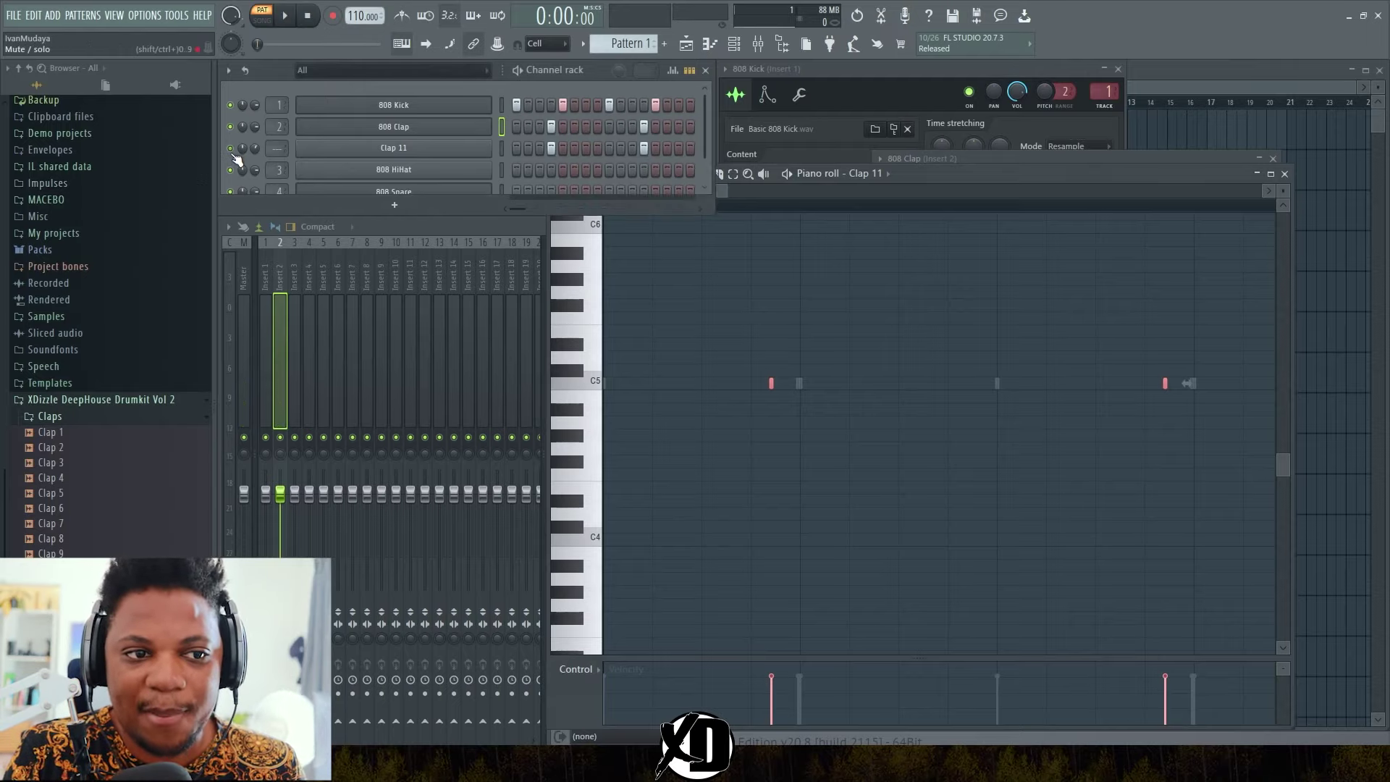
key("space")
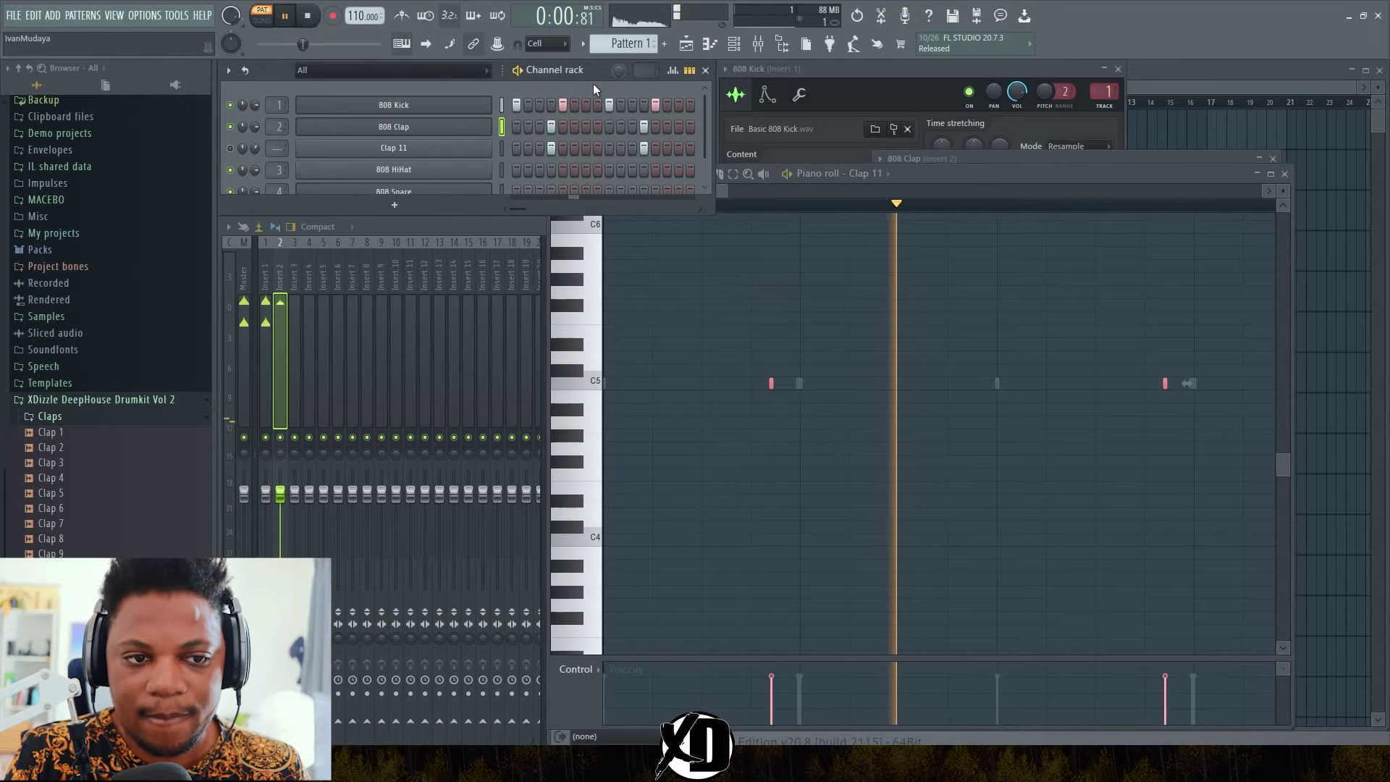
key("space")
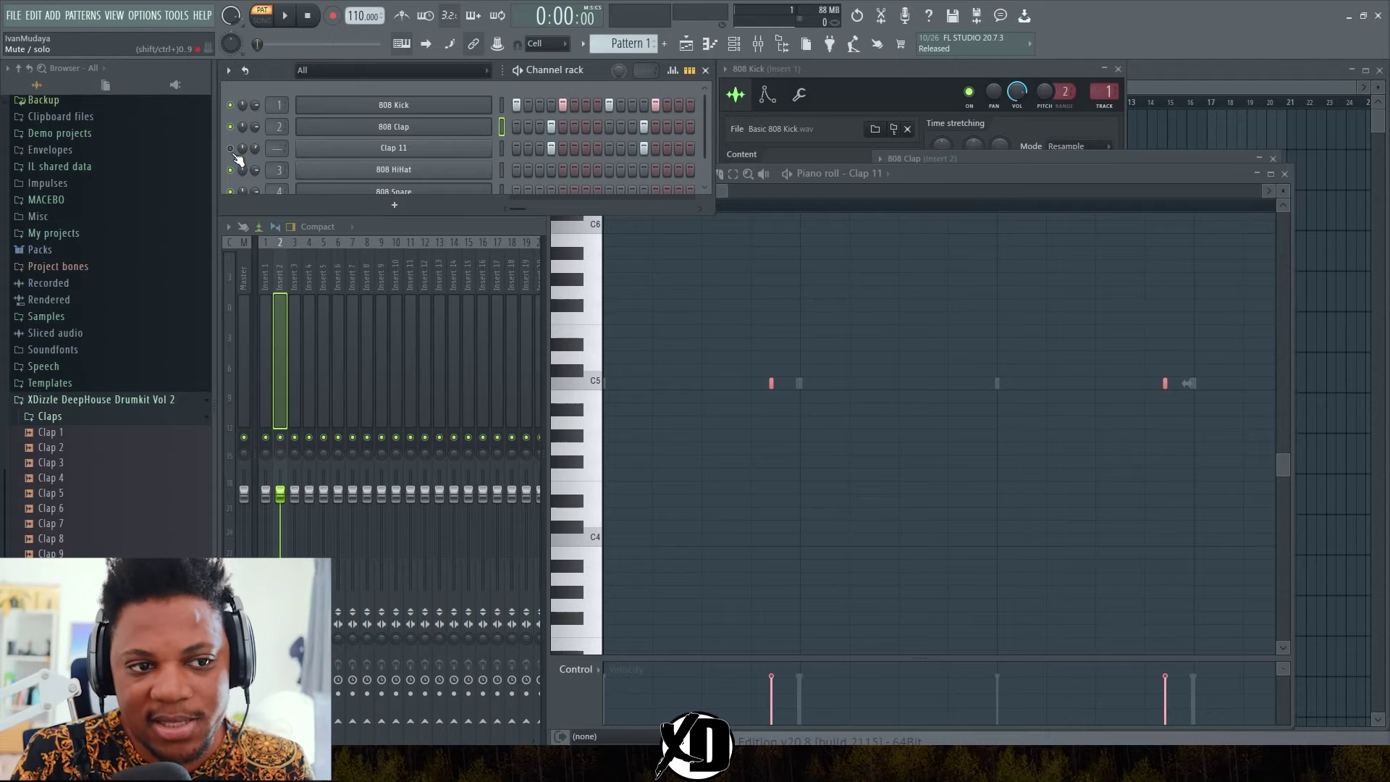
key("space")
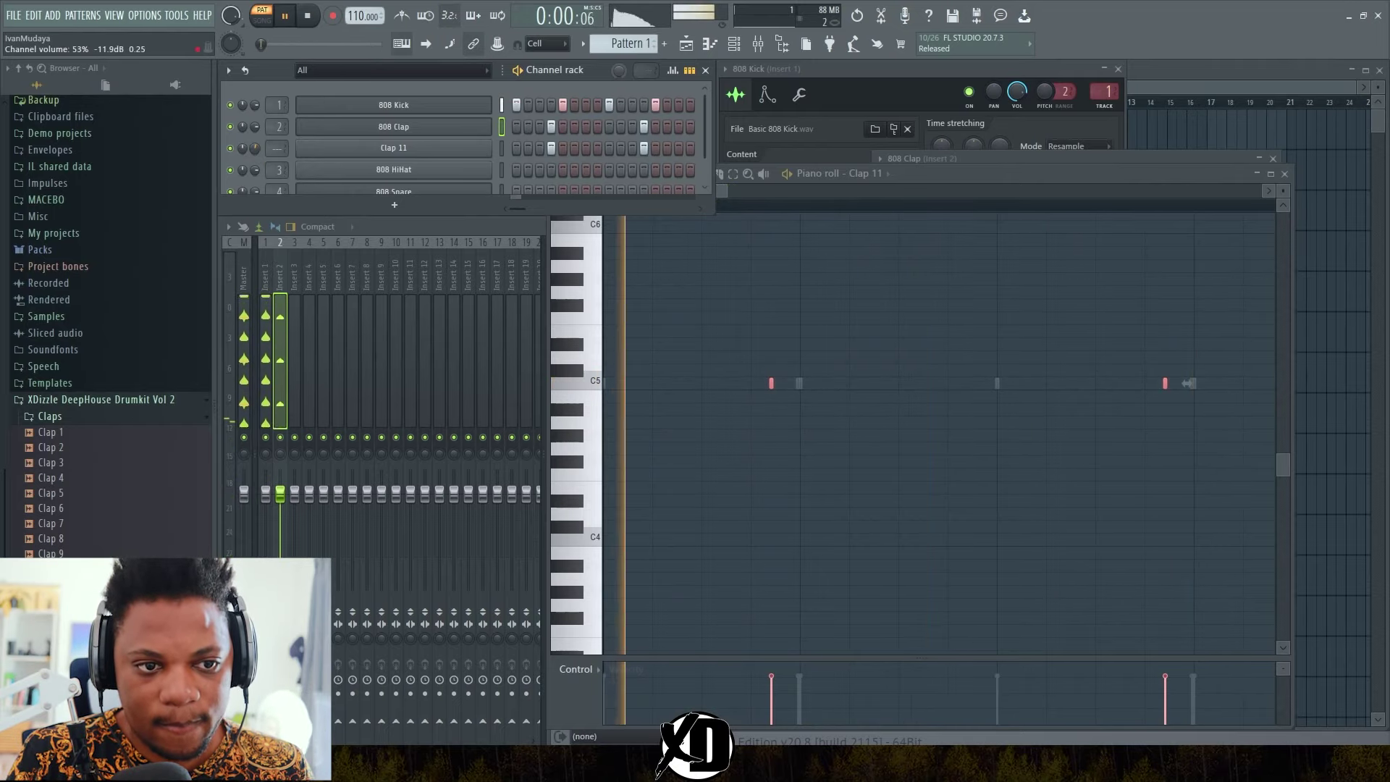
left_click(409, 149)
key("space")
left_click_drag(807, 90, 1037, 184)
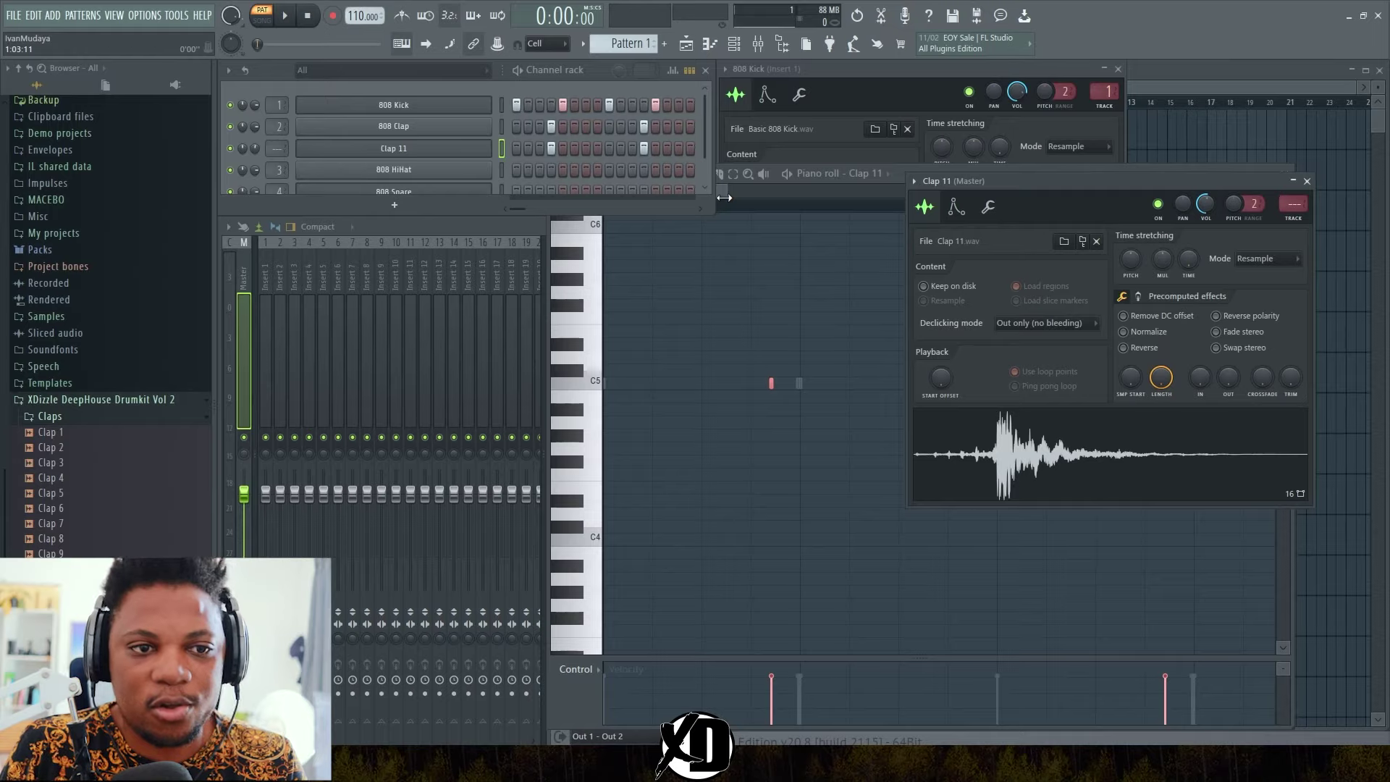
On the 808 Kick's precomputed effects, nudge Pogo and raise Cut to about 88%, then audition.
left_click(360, 106)
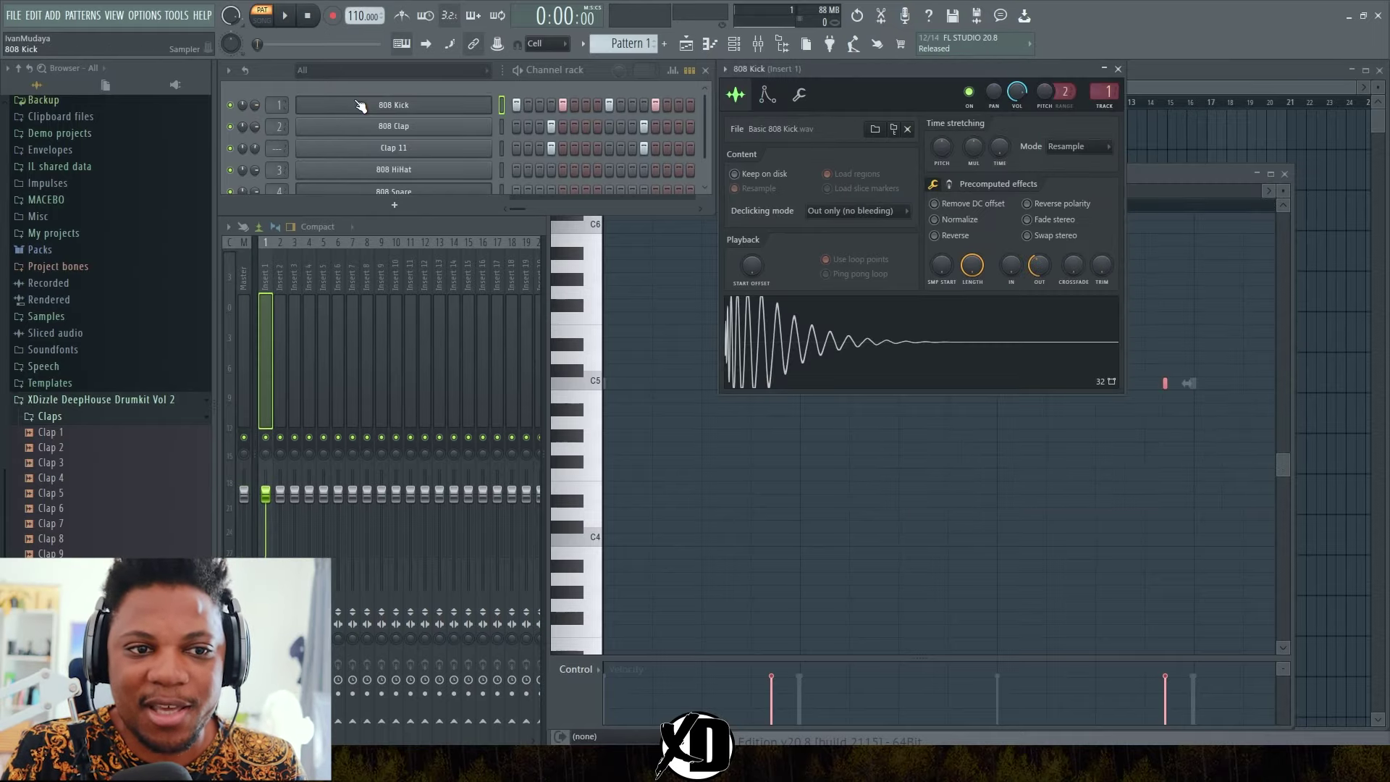
left_click(949, 185)
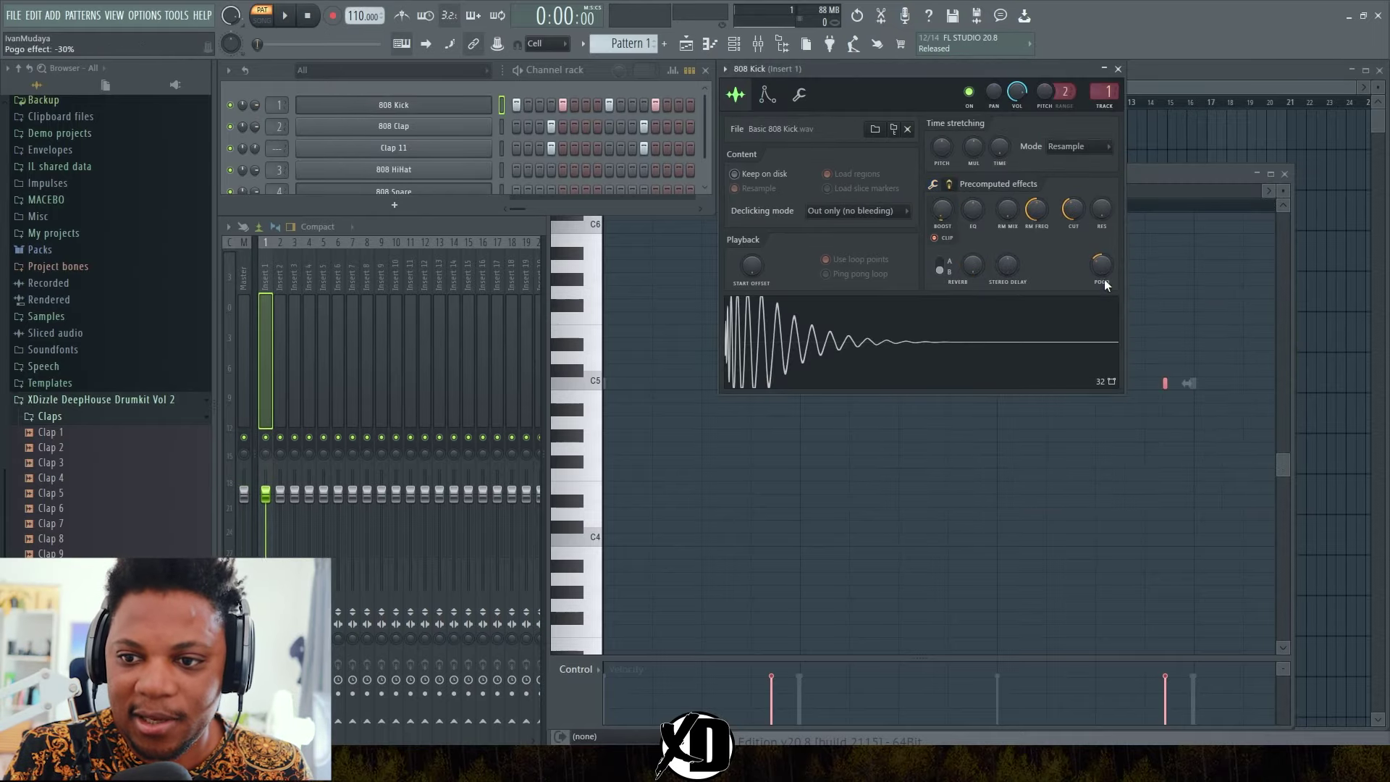
left_click_drag(1105, 284, 1106, 279)
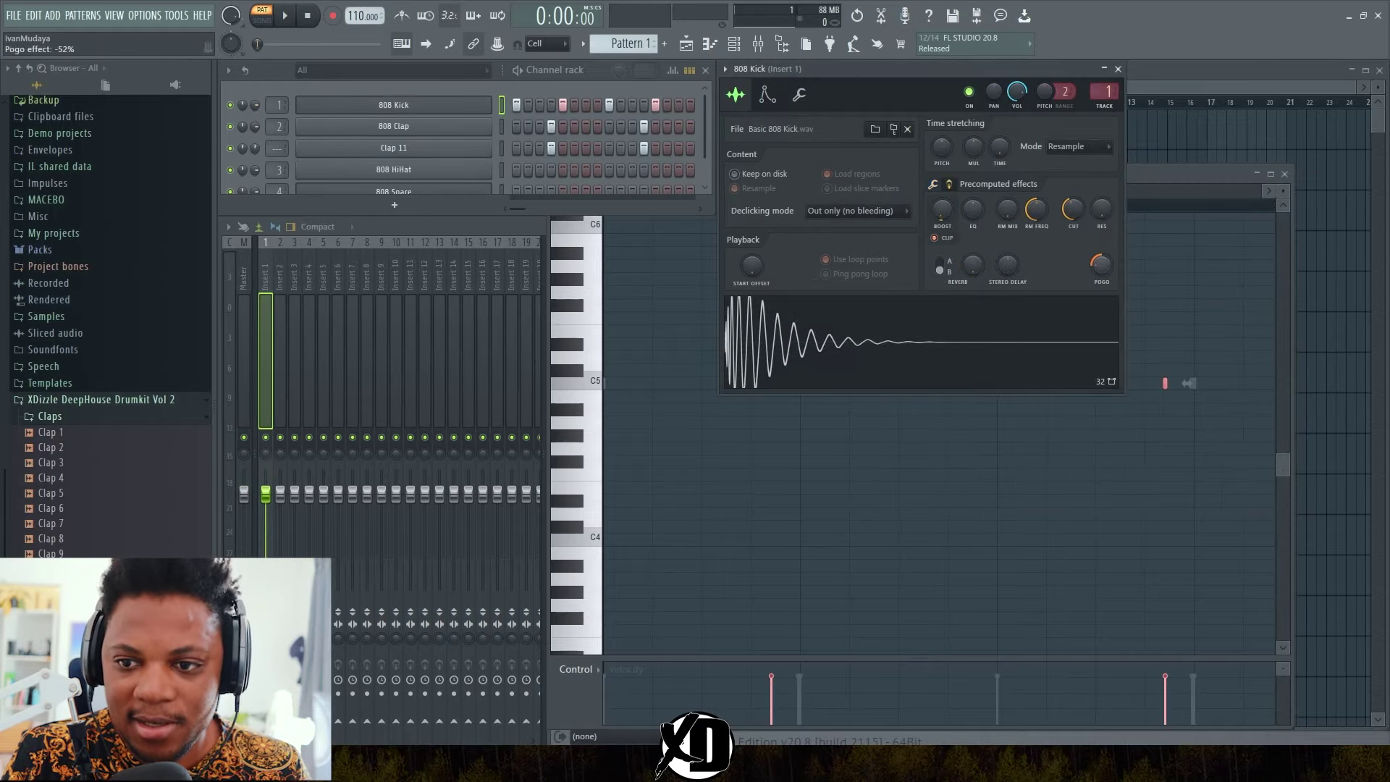
left_click(809, 337)
left_click_drag(1073, 210, 1073, 181)
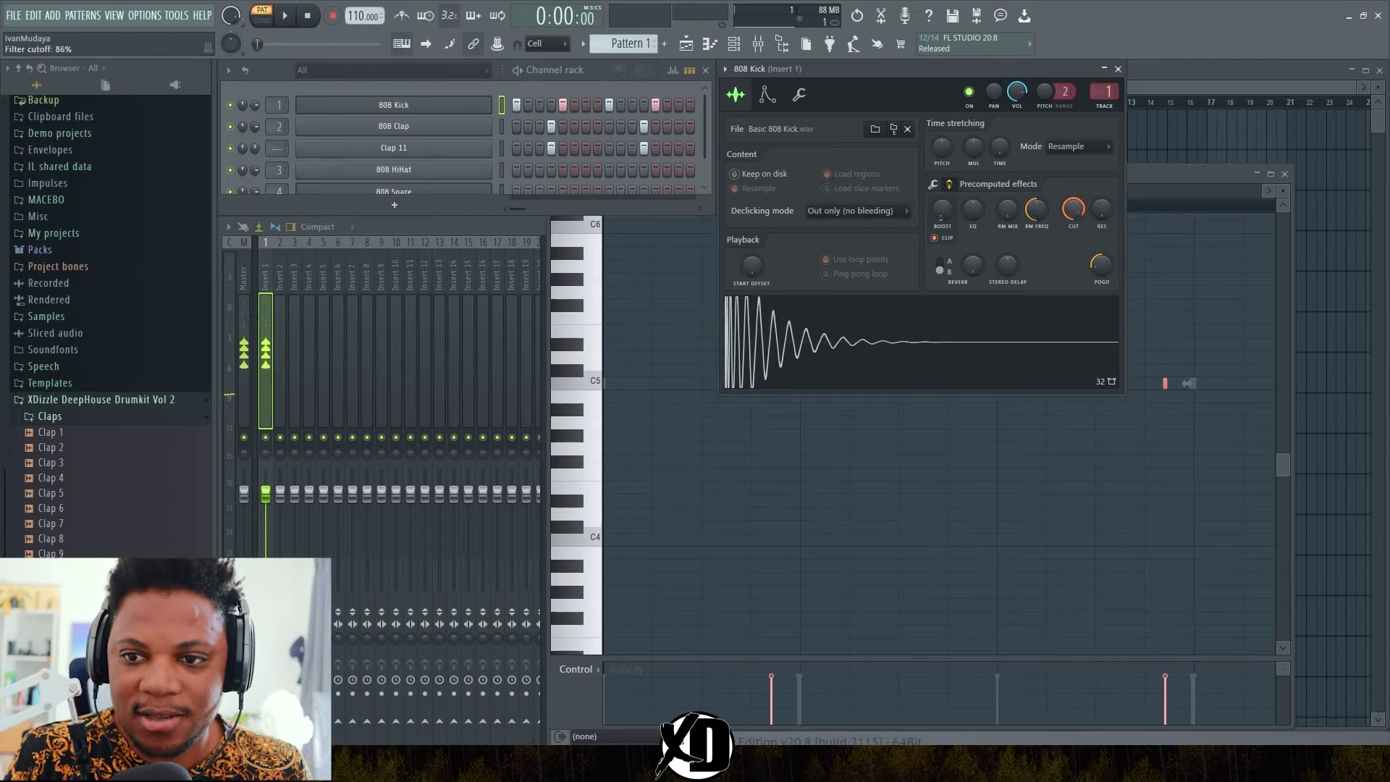
left_click(939, 322)
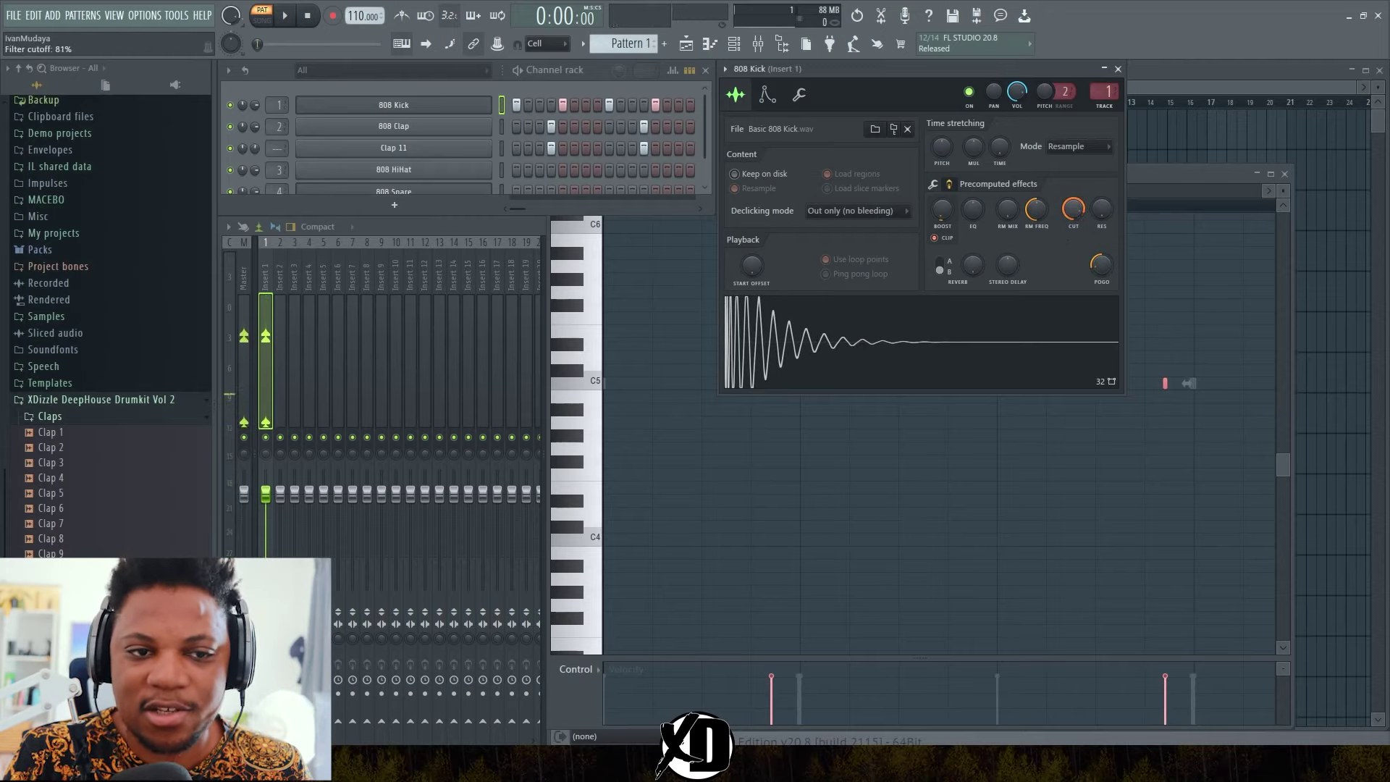
left_click(285, 15)
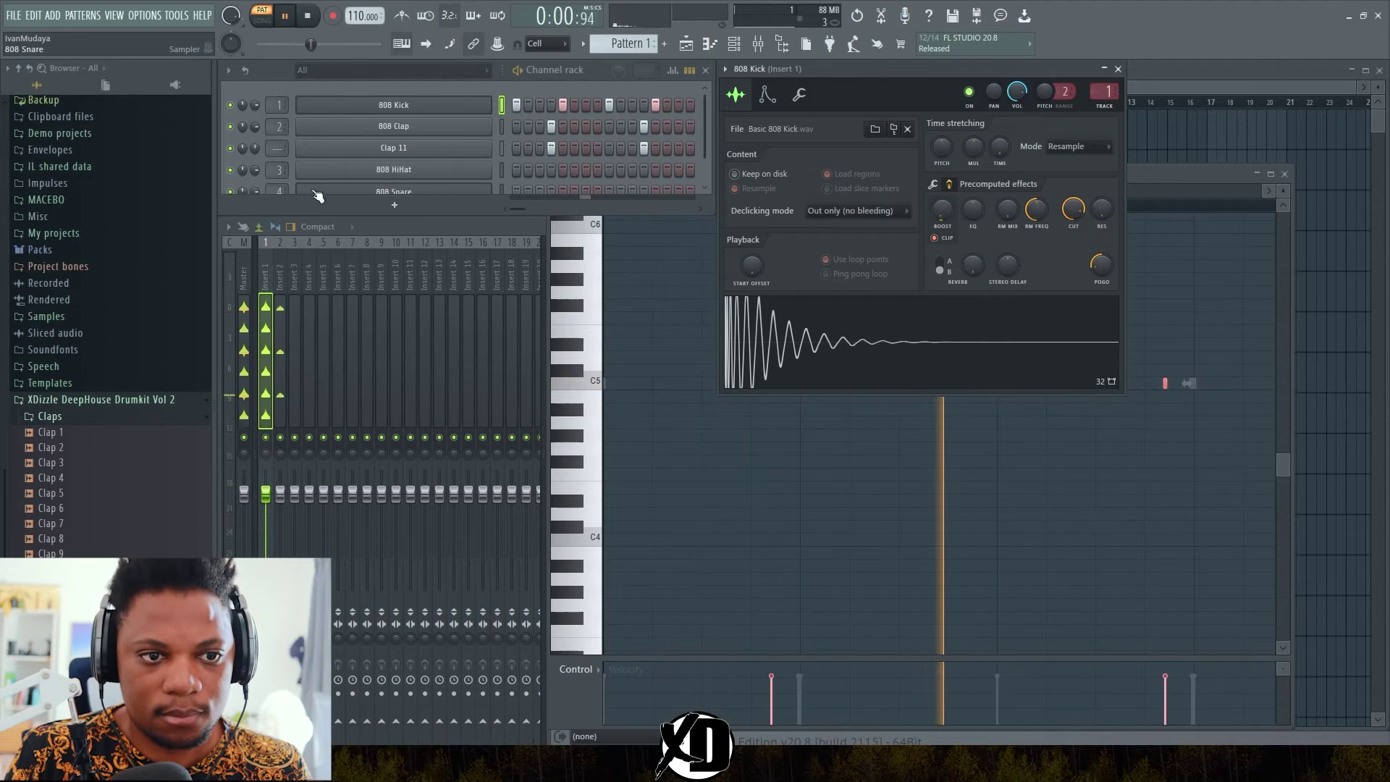
key("space")
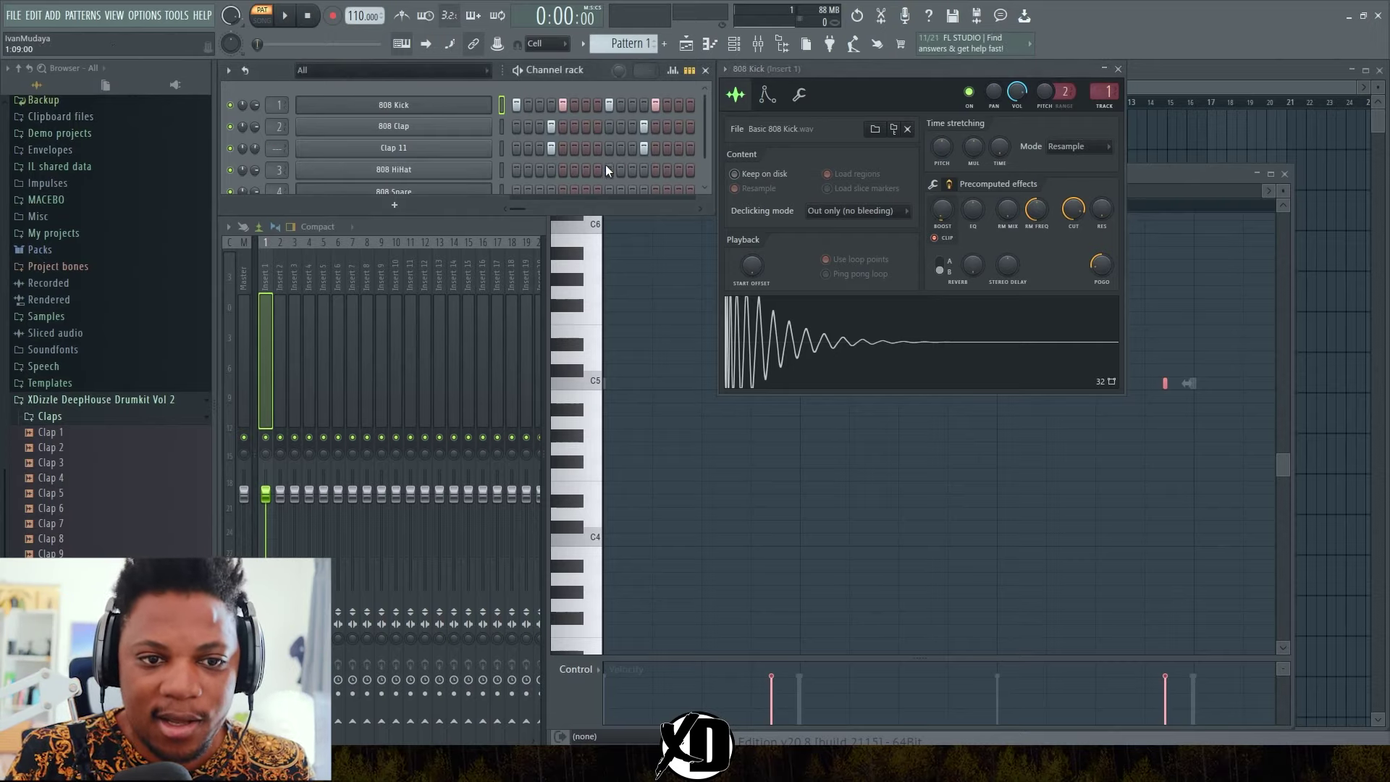
Fill all 16 steps of the 808 HiHat row, starting with steps 3, 7, 11 and 15.
left_click(539, 169)
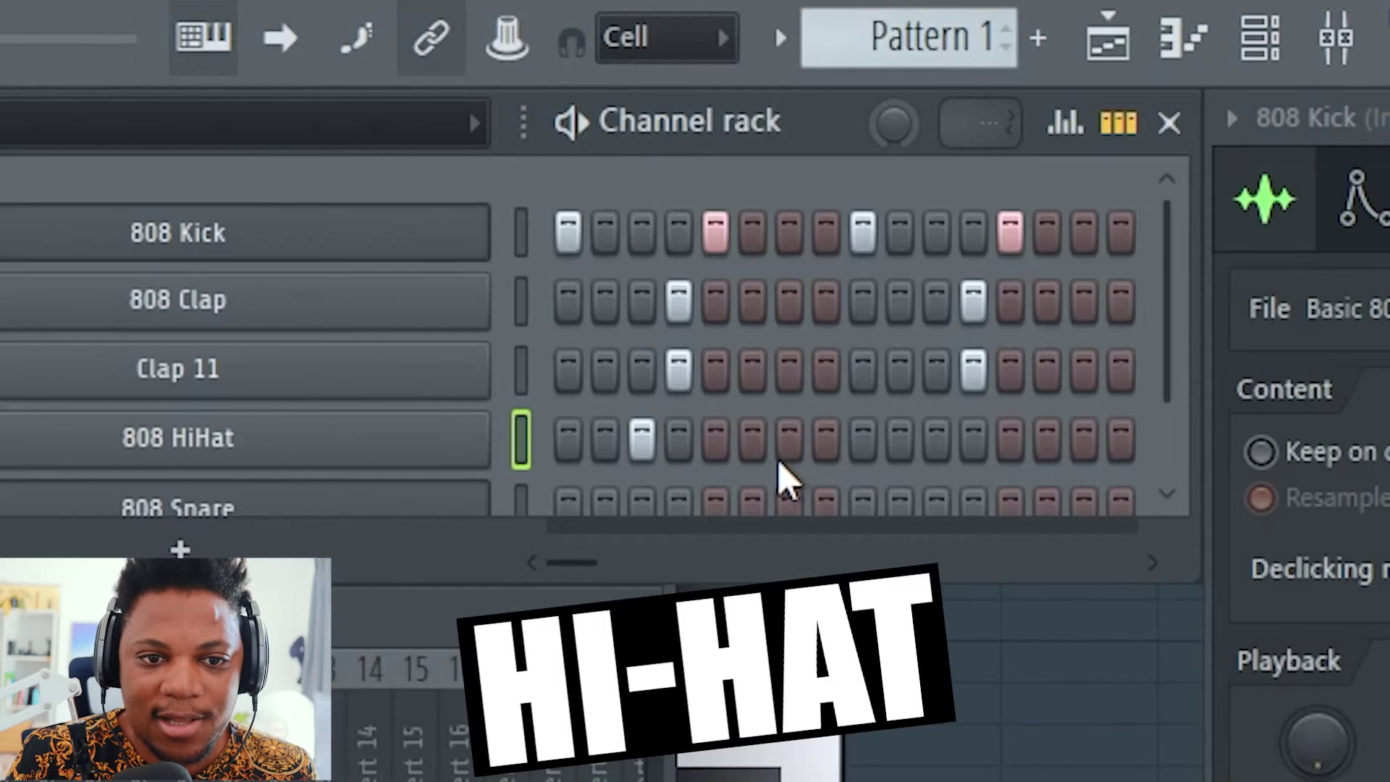
left_click(586, 170)
left_click(632, 170)
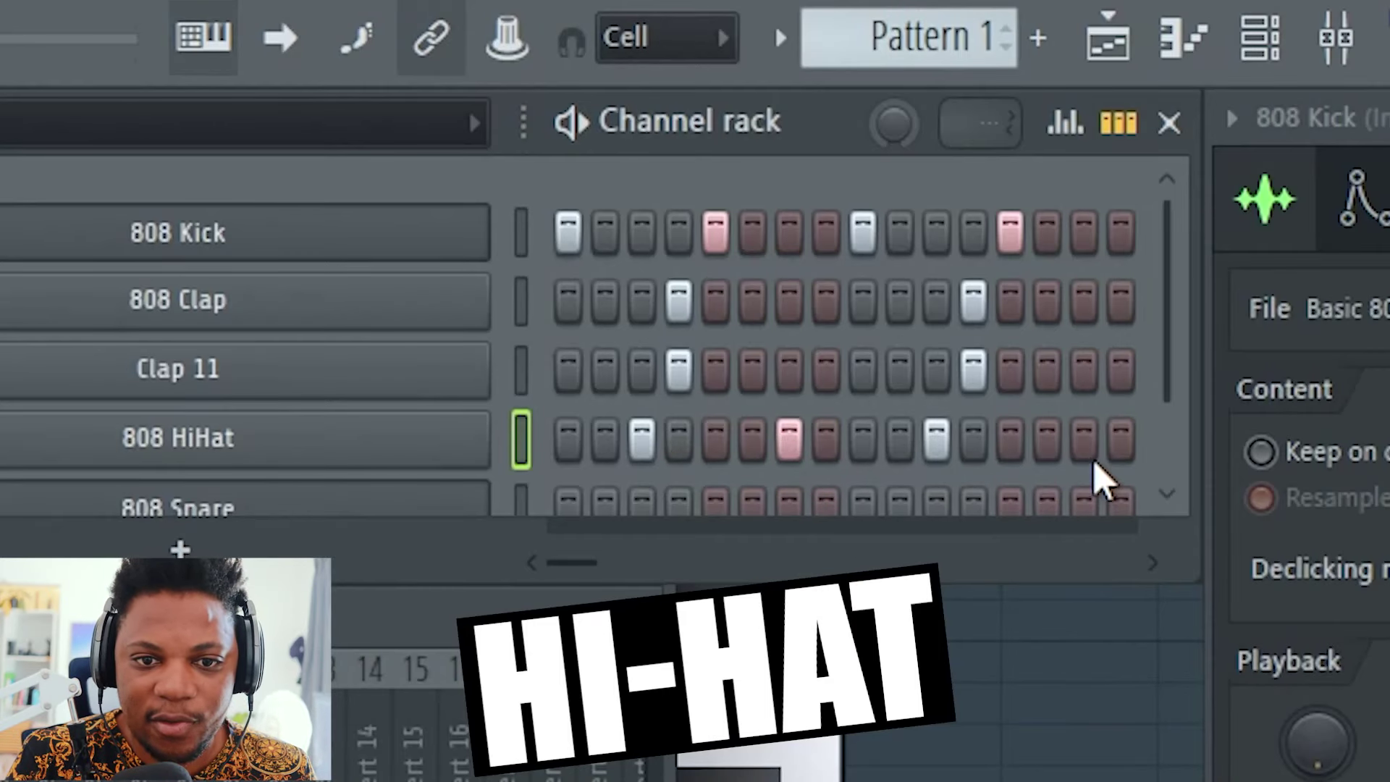
left_click(1086, 449)
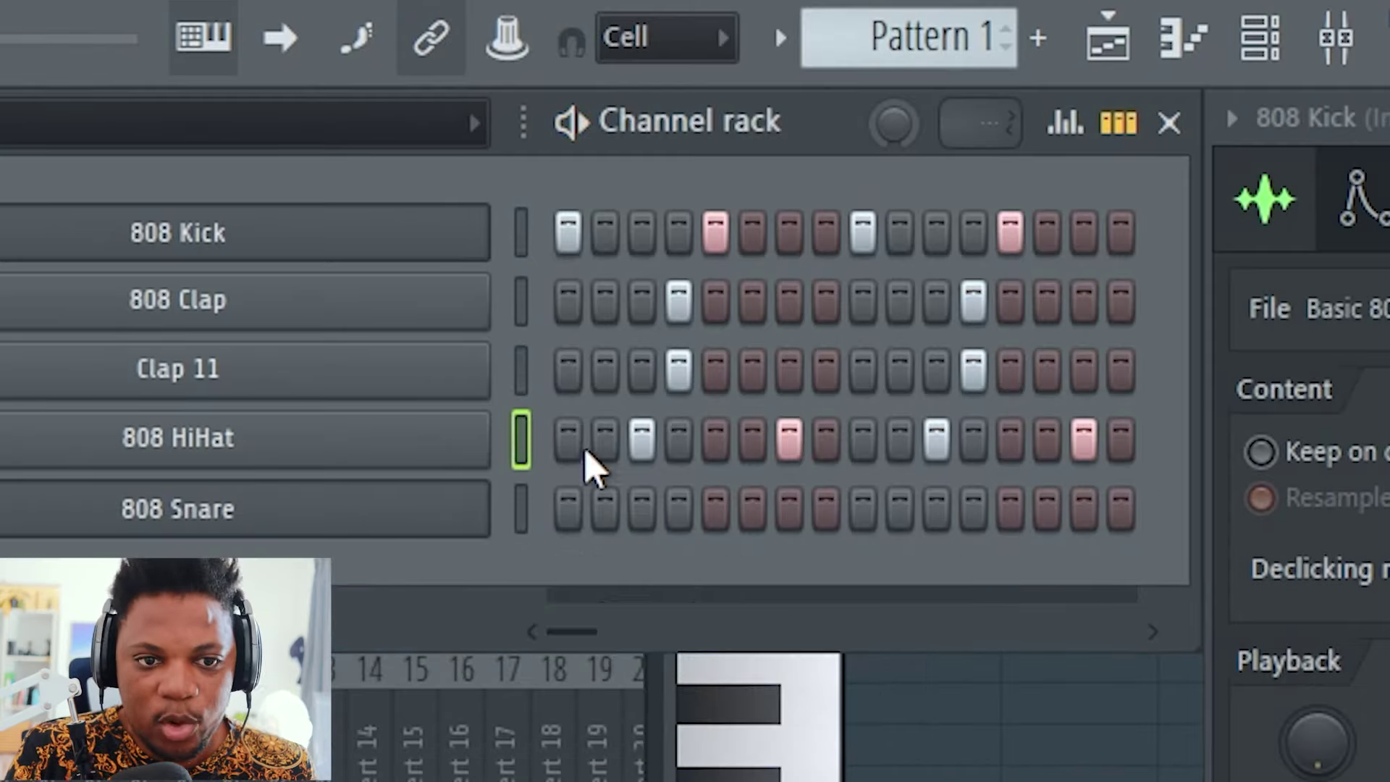
left_click_drag(572, 449, 1132, 459)
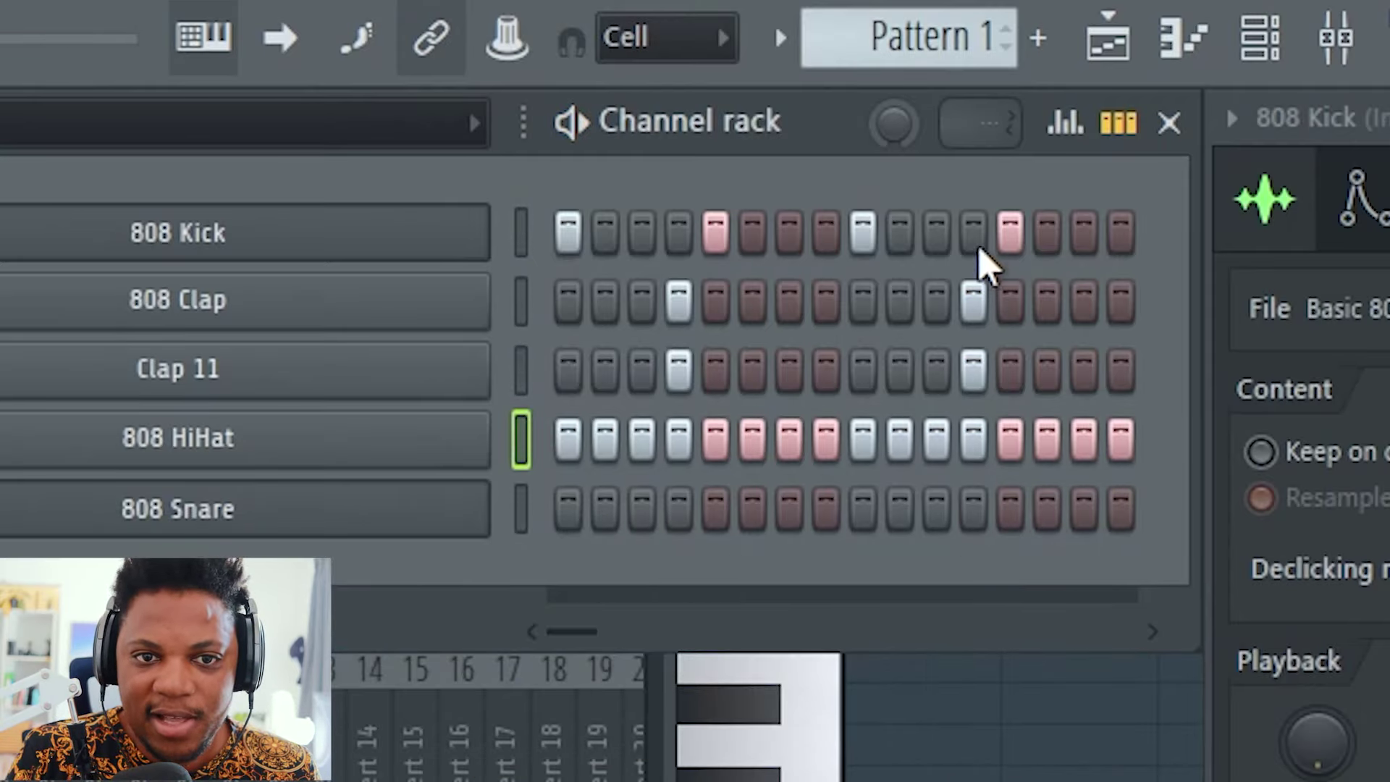
Turn up the Swing knob while the pattern plays to add groove.
scroll(894, 125, "up", 5)
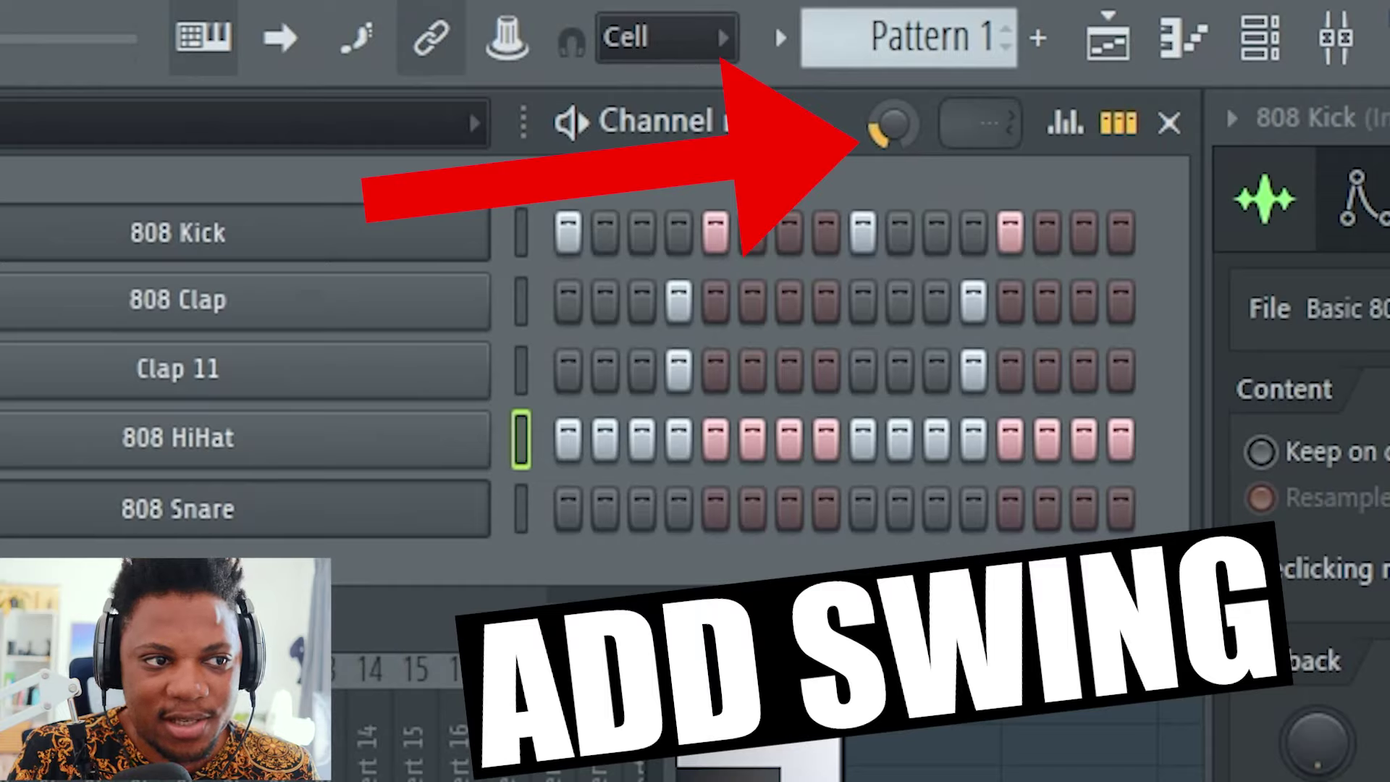
key("space")
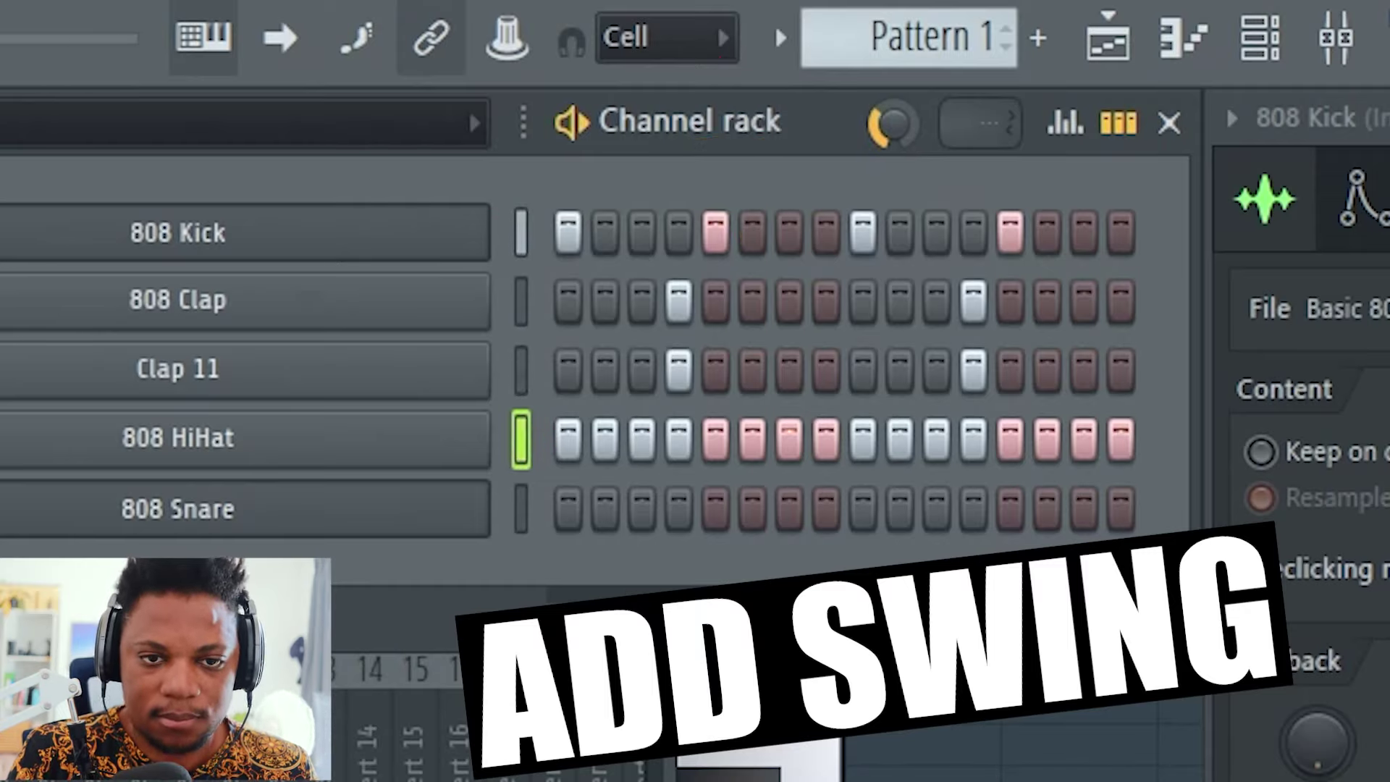
left_click_drag(895, 125, 894, 109)
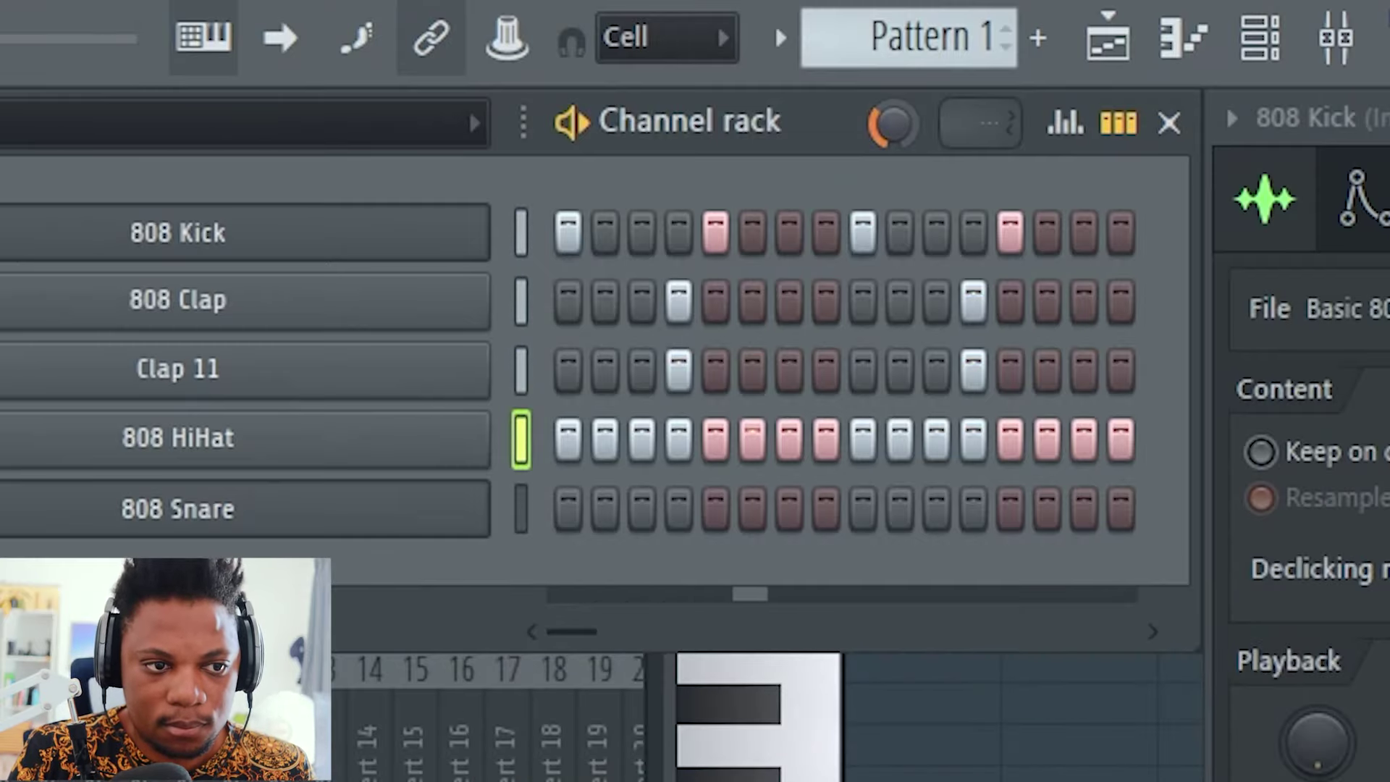